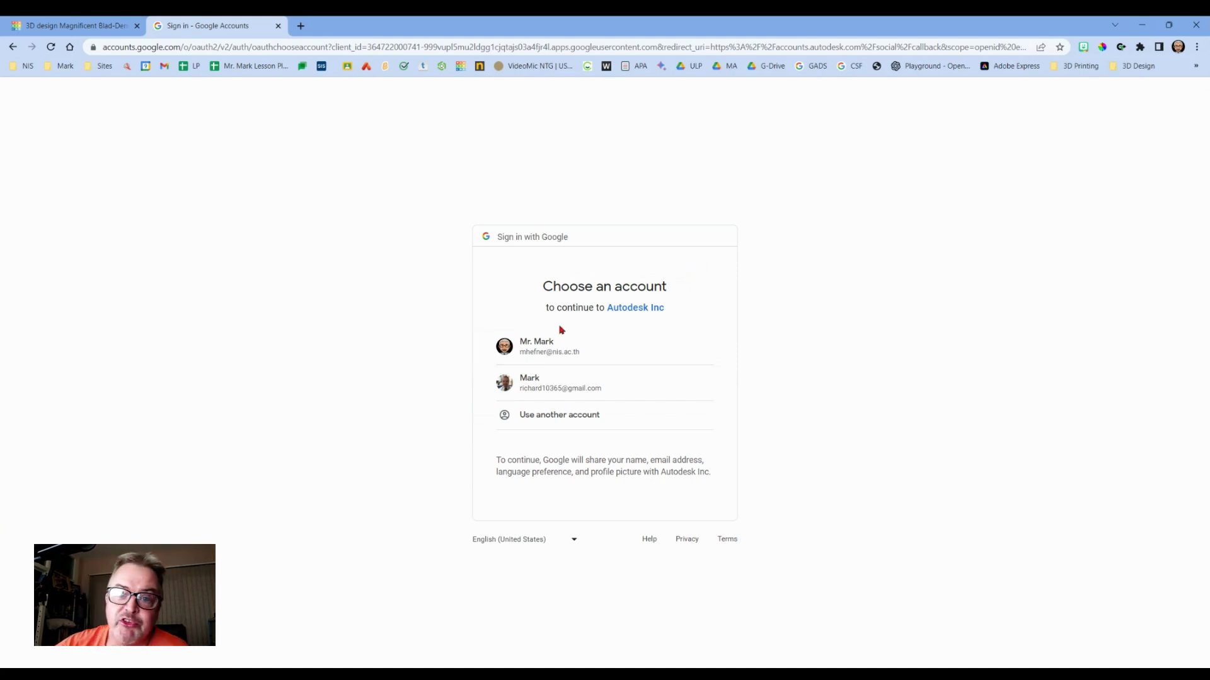
Sign in with the school Google account and start the Learn the Moves tutorial from the 3D Design page.
left_click(535, 353)
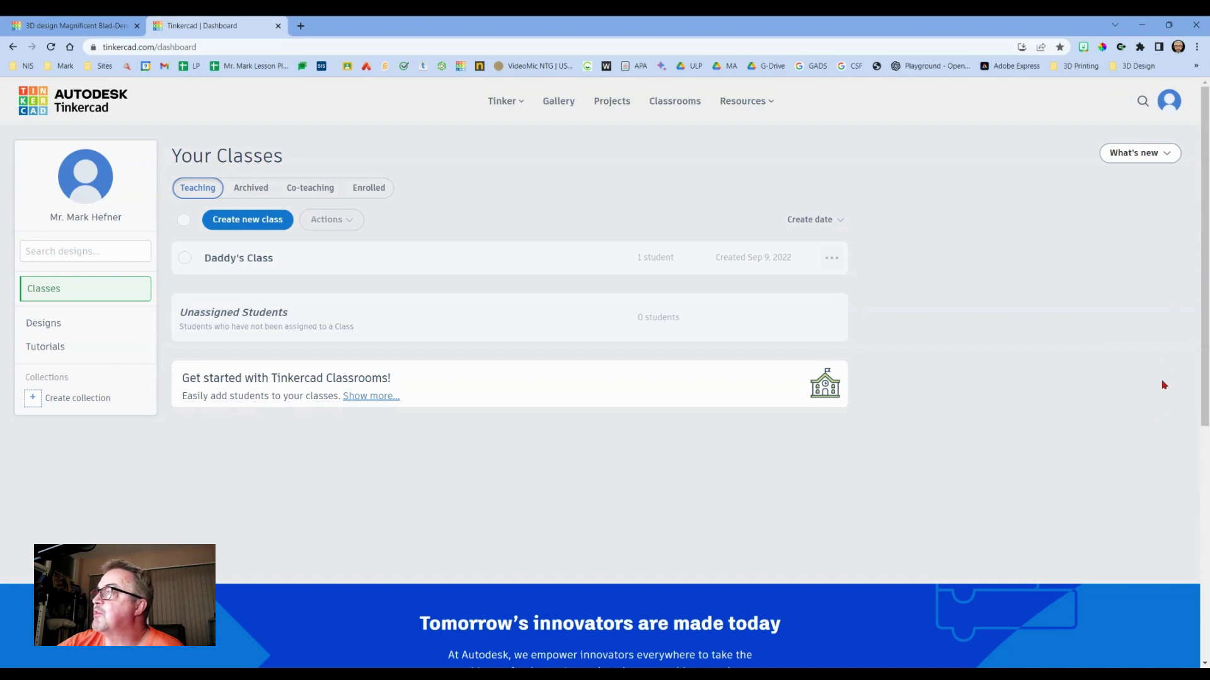
left_click(501, 102)
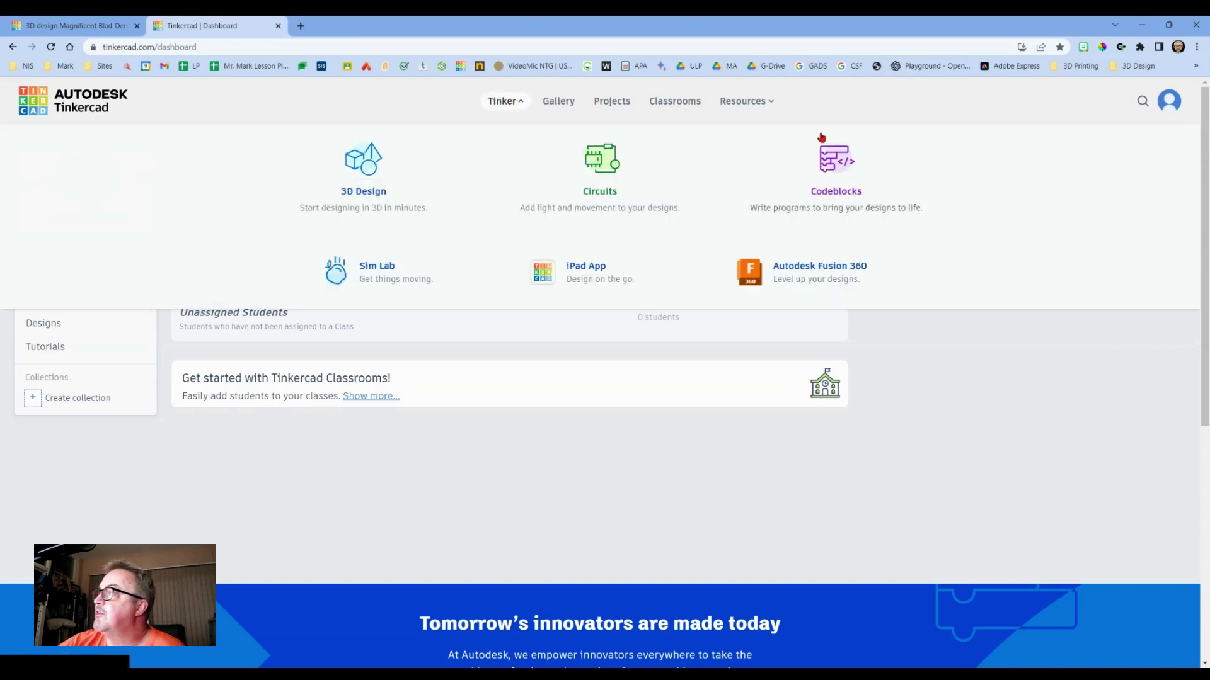
left_click(363, 175)
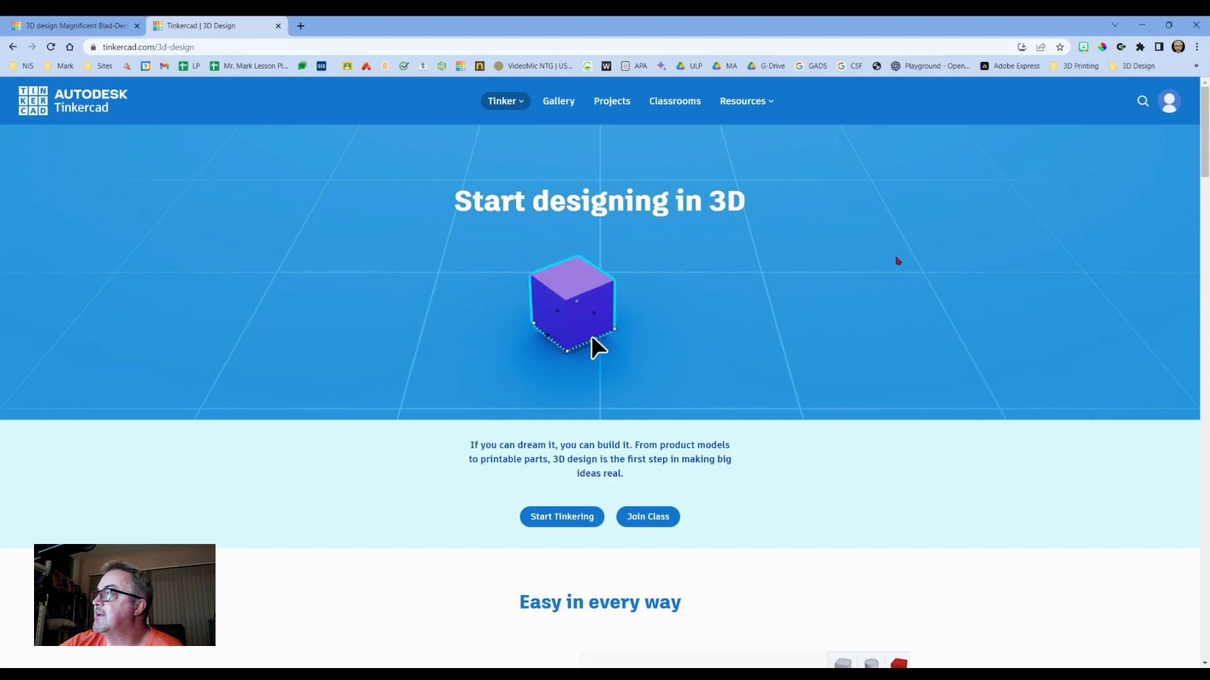
scroll(901, 285, "down", 15)
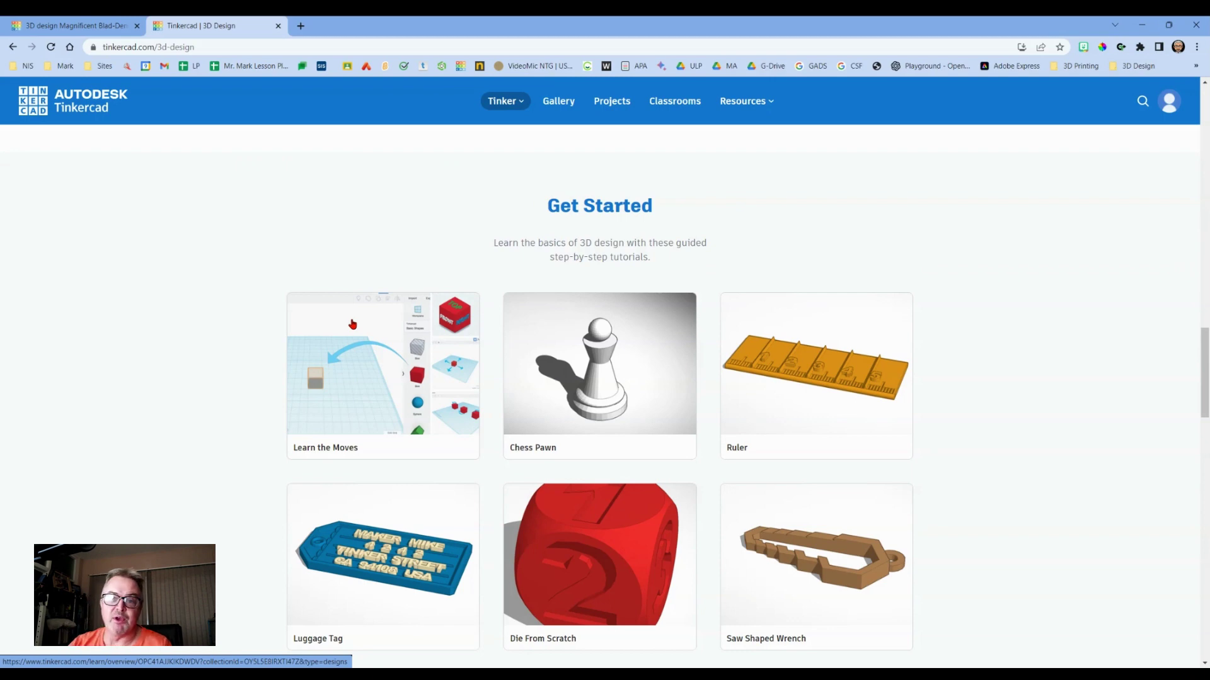
left_click(364, 328)
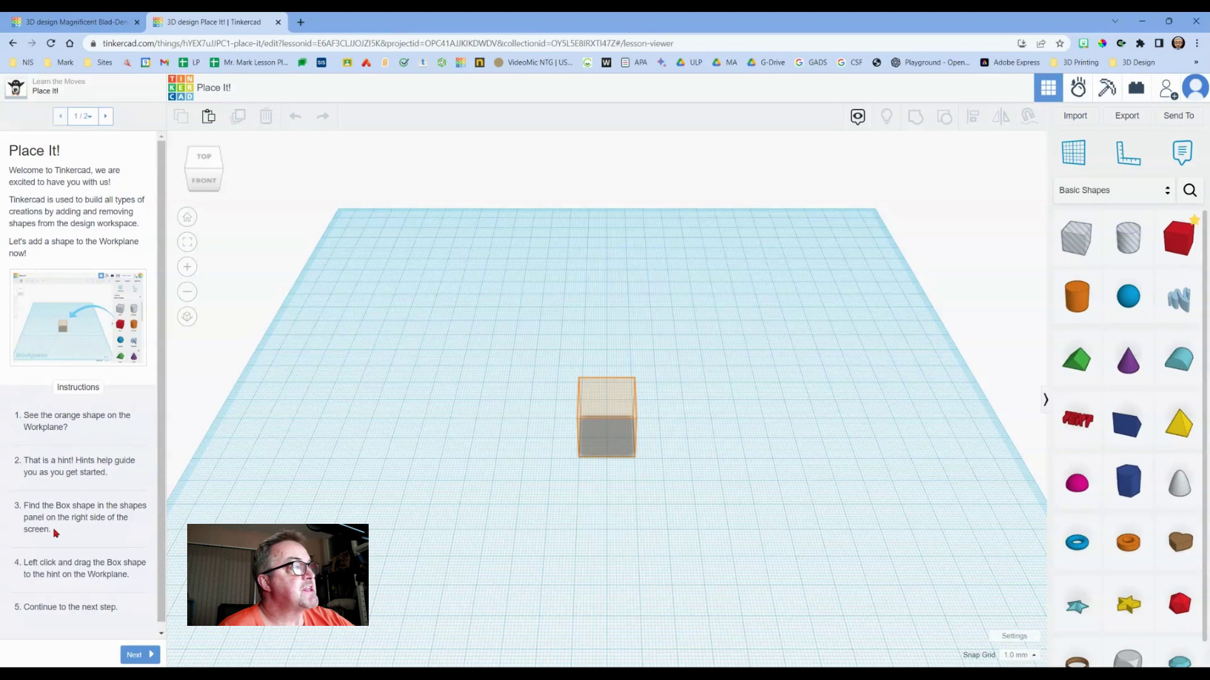
Place a solid Box shape on the orange hint on the Workplane and complete the Place It! lesson.
left_click_drag(91, 506, 1069, 371)
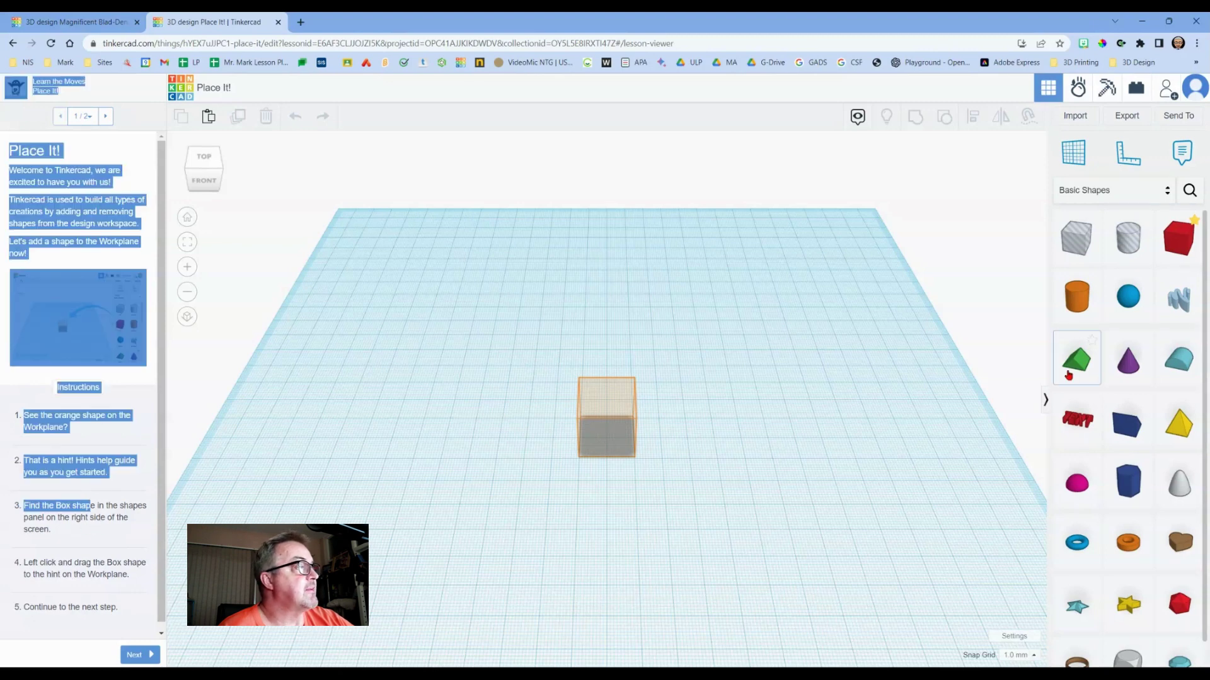
left_click(70, 638)
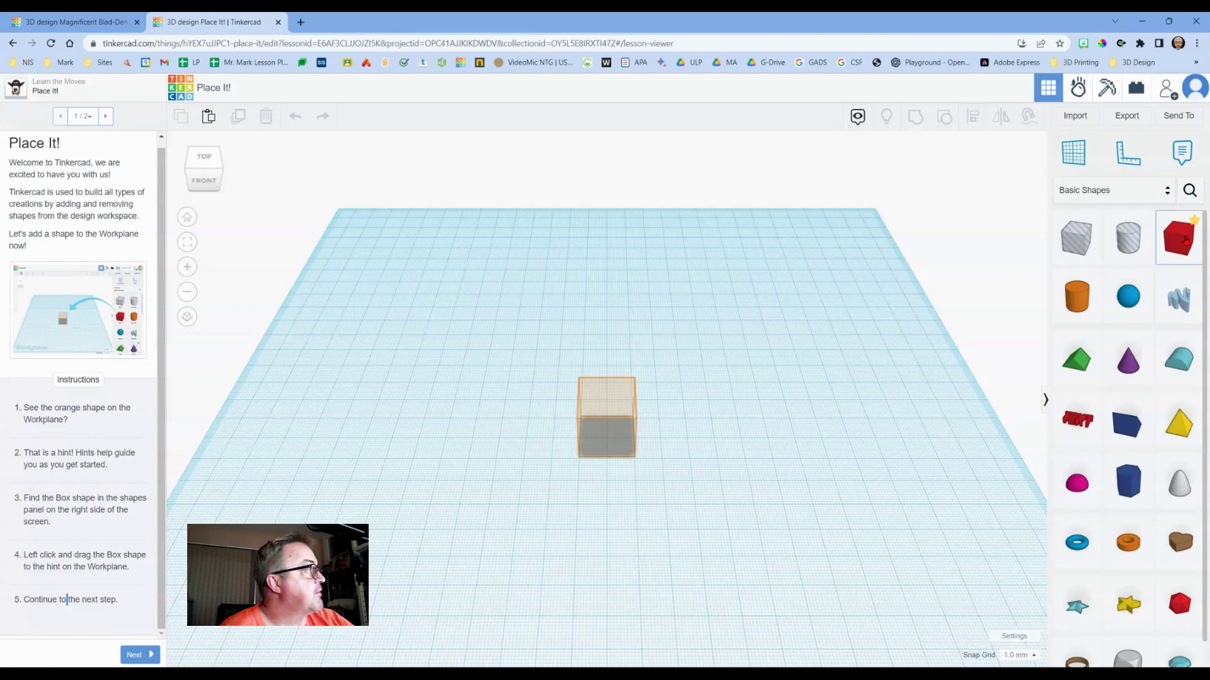
left_click_drag(1185, 240, 610, 440)
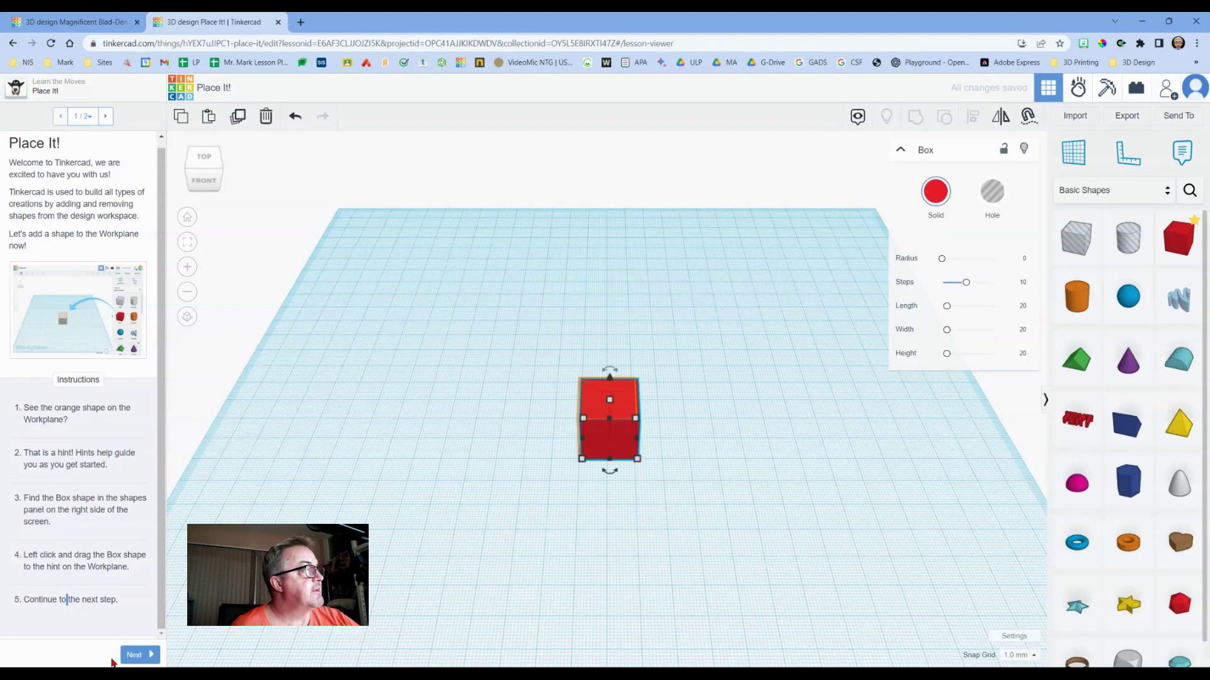
left_click(134, 655)
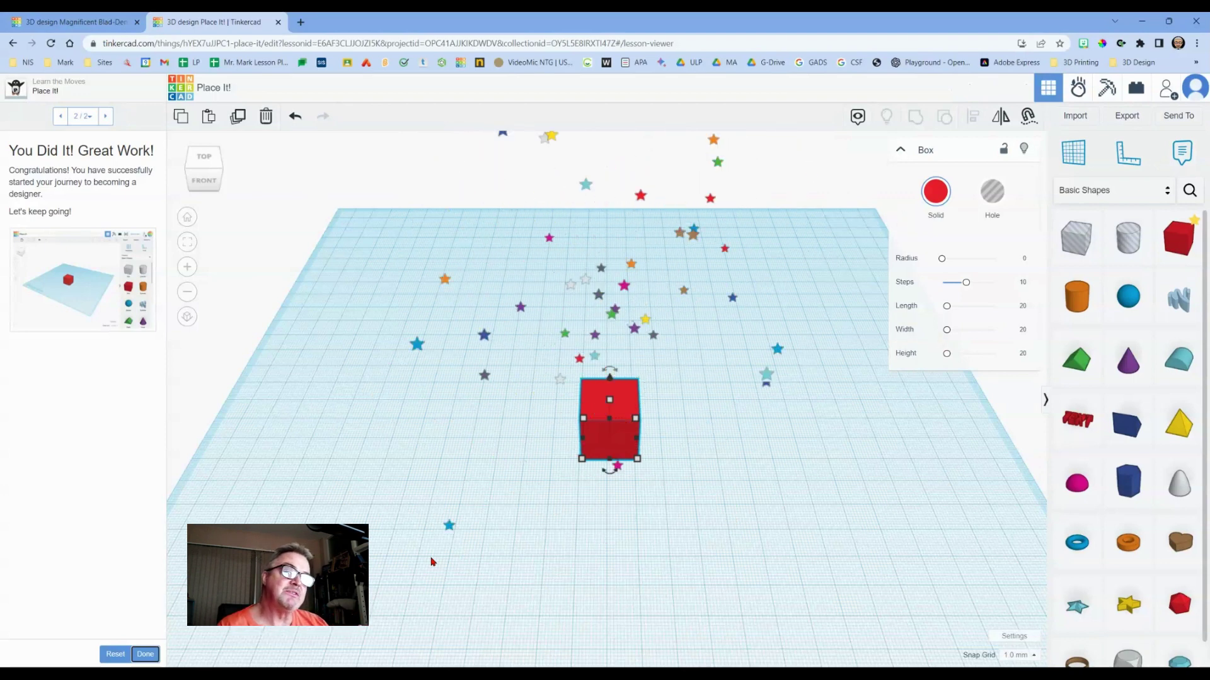
left_click(145, 655)
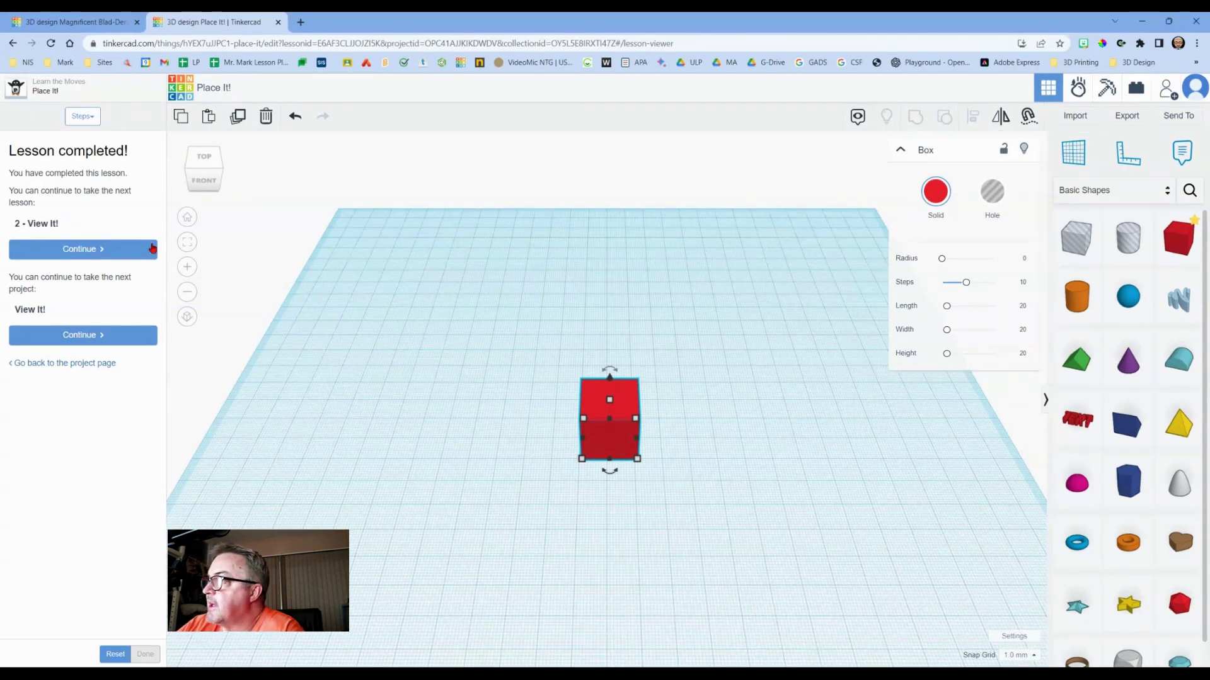
Continue to the View It! lesson, practise rotating the view with the ViewCube, and advance to Learn to Zoom.
left_click(86, 254)
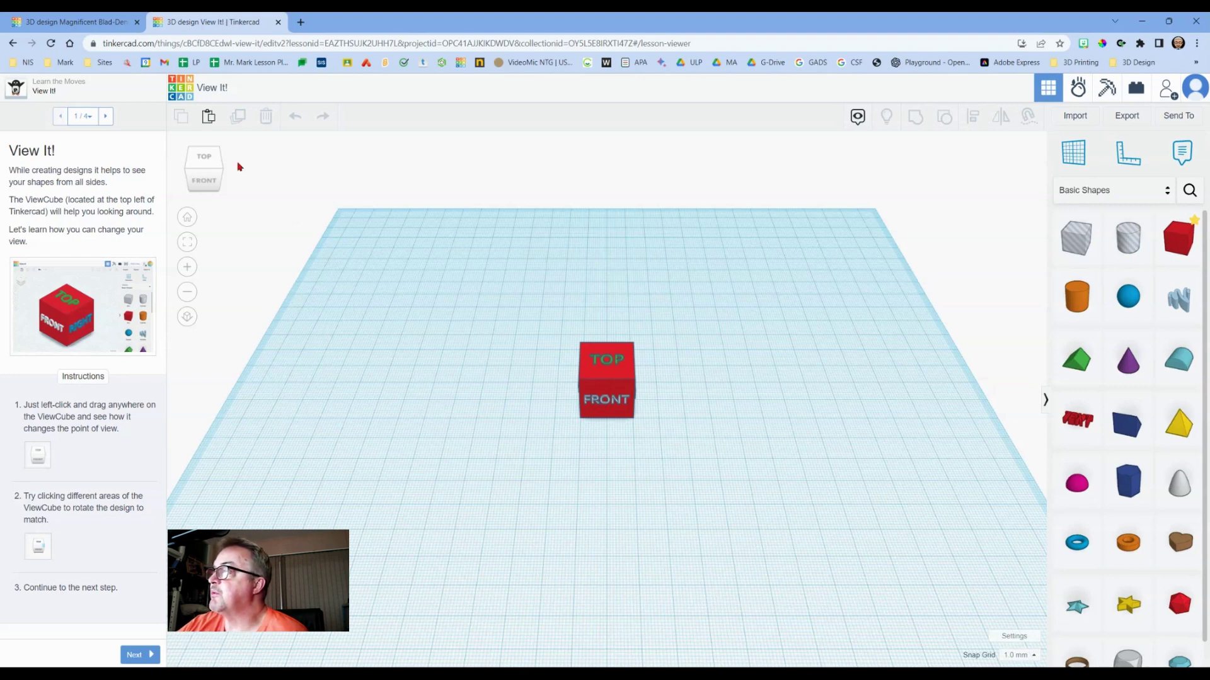
left_click(203, 166)
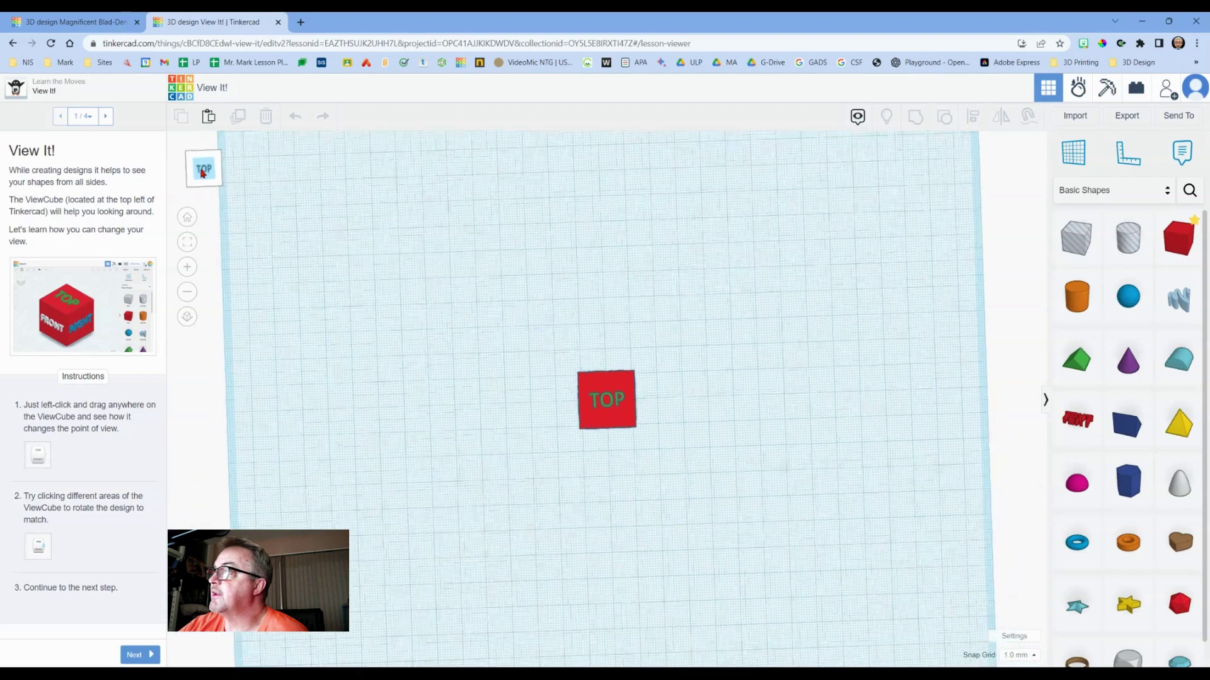
mouse_move(203, 173)
left_mouse_down()
mouse_move(200, 157)
mouse_move(225, 155)
mouse_move(194, 160)
mouse_move(200, 142)
mouse_move(199, 163)
left_mouse_up()
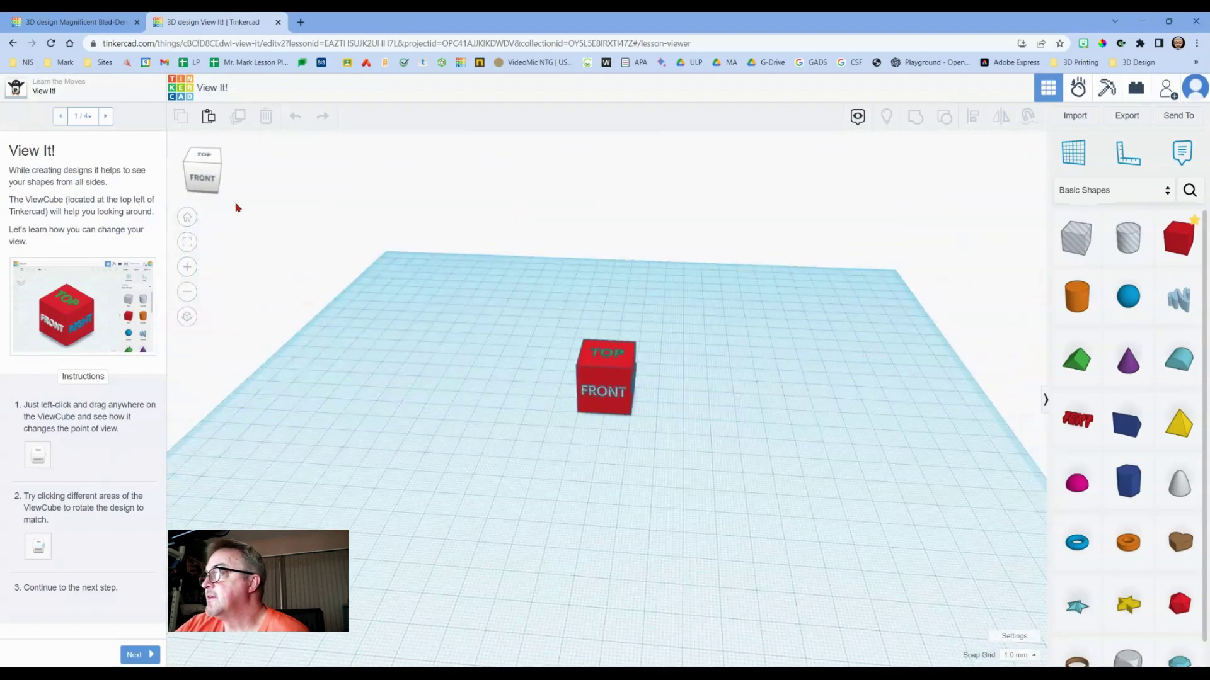
left_click_drag(206, 178, 221, 180)
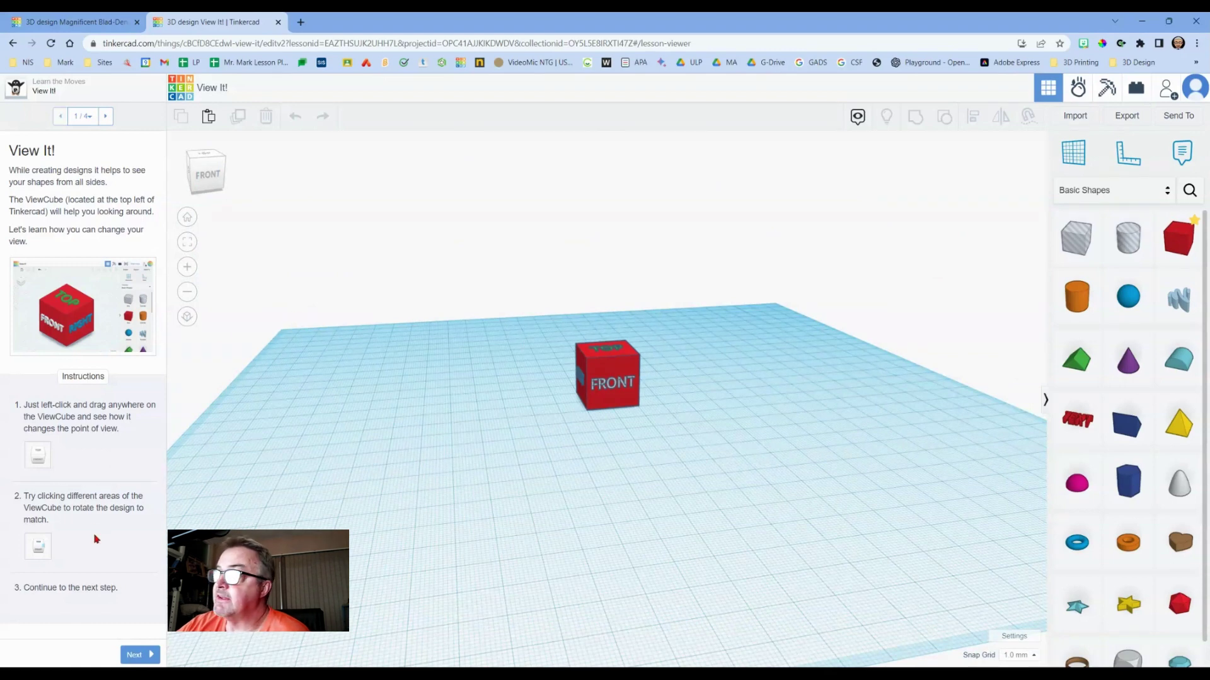
left_click(136, 657)
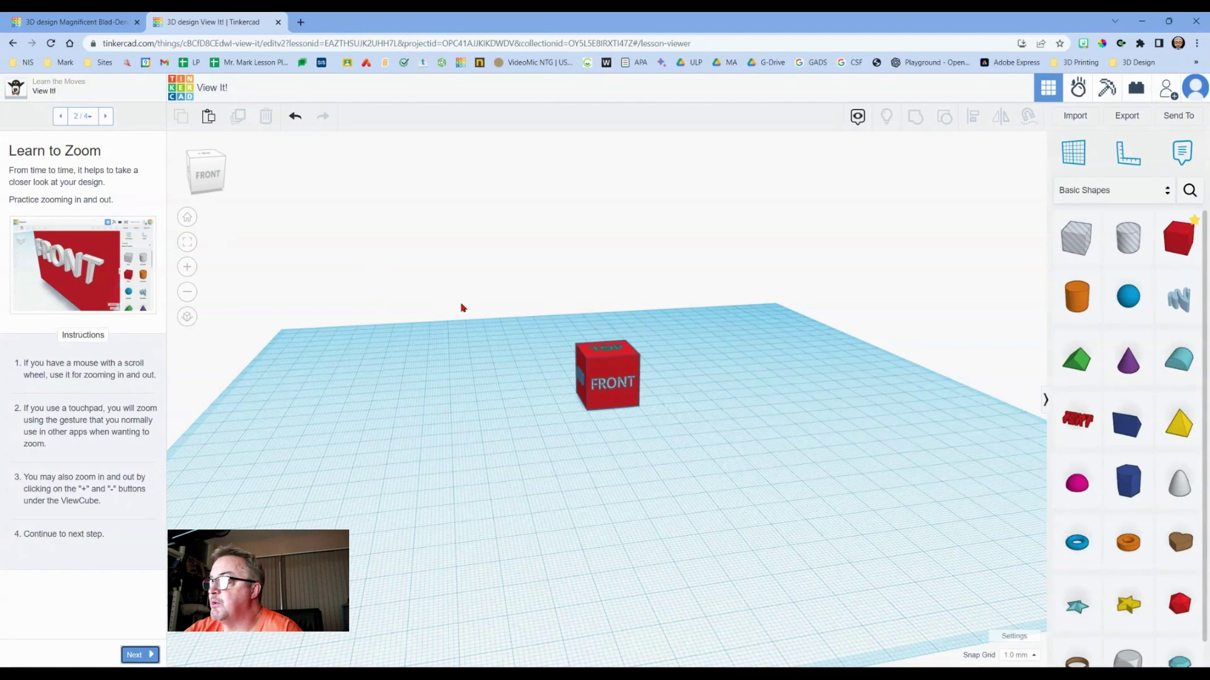
Practise zooming in and out, finishing with a close view of the lettered cube.
left_click(187, 267)
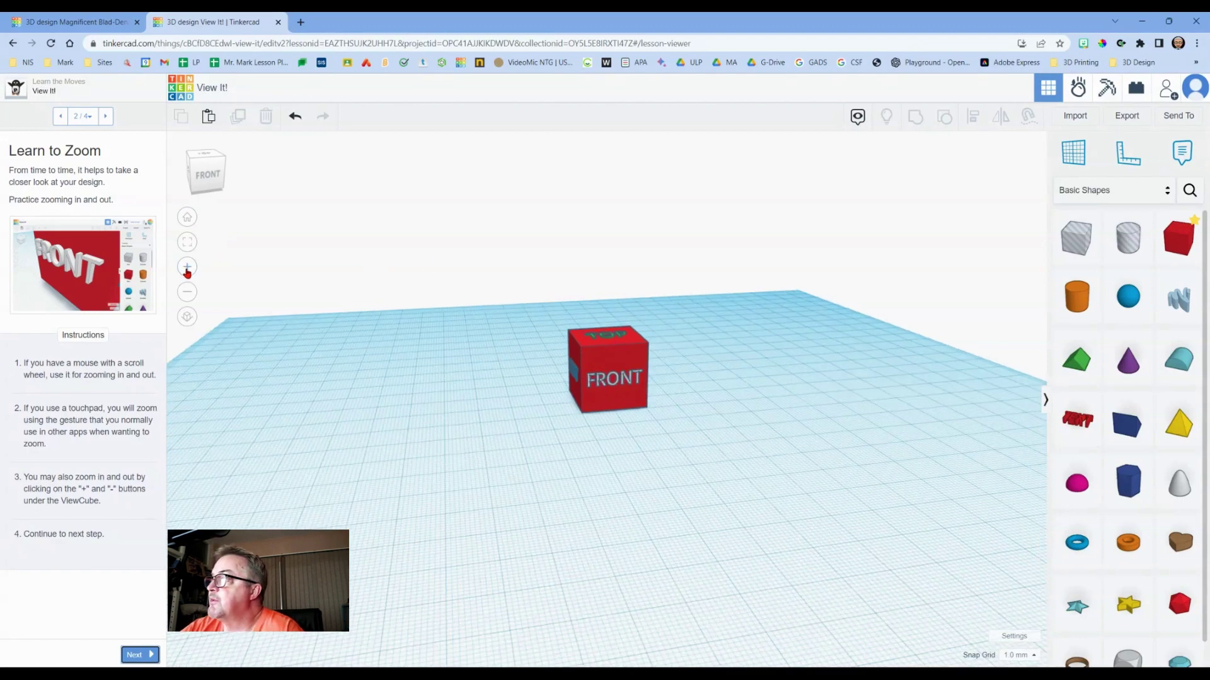
left_click(187, 267)
left_click(190, 293)
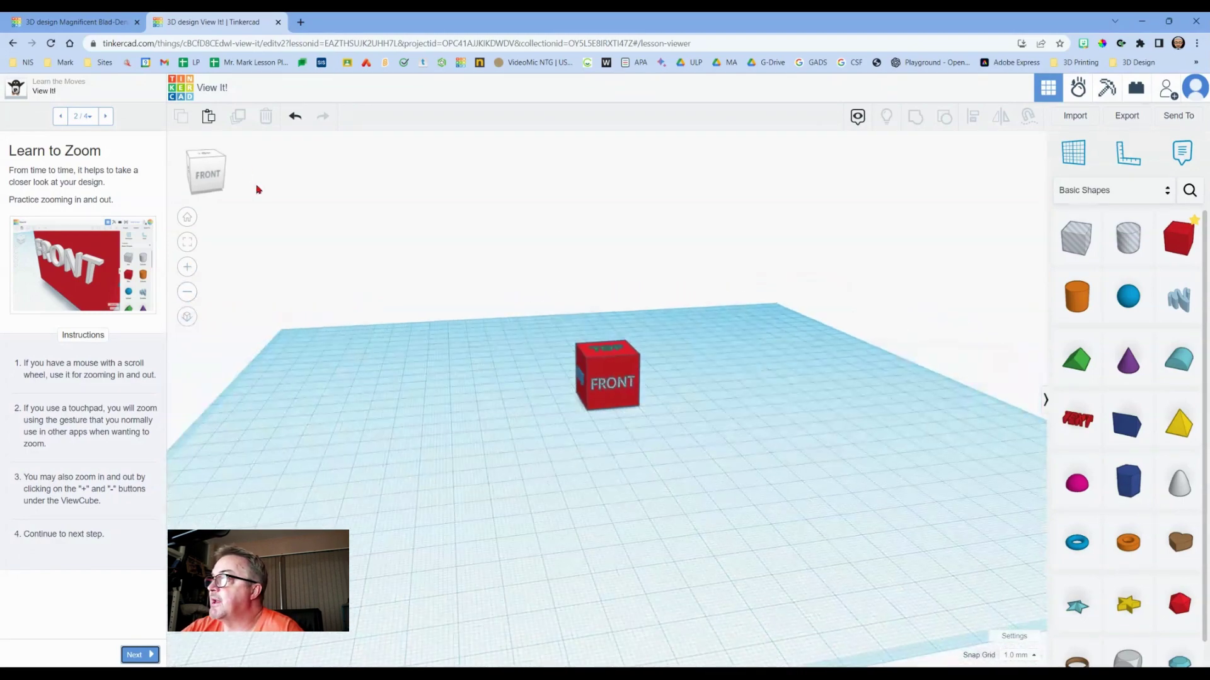
scroll(612, 419, "up", 5)
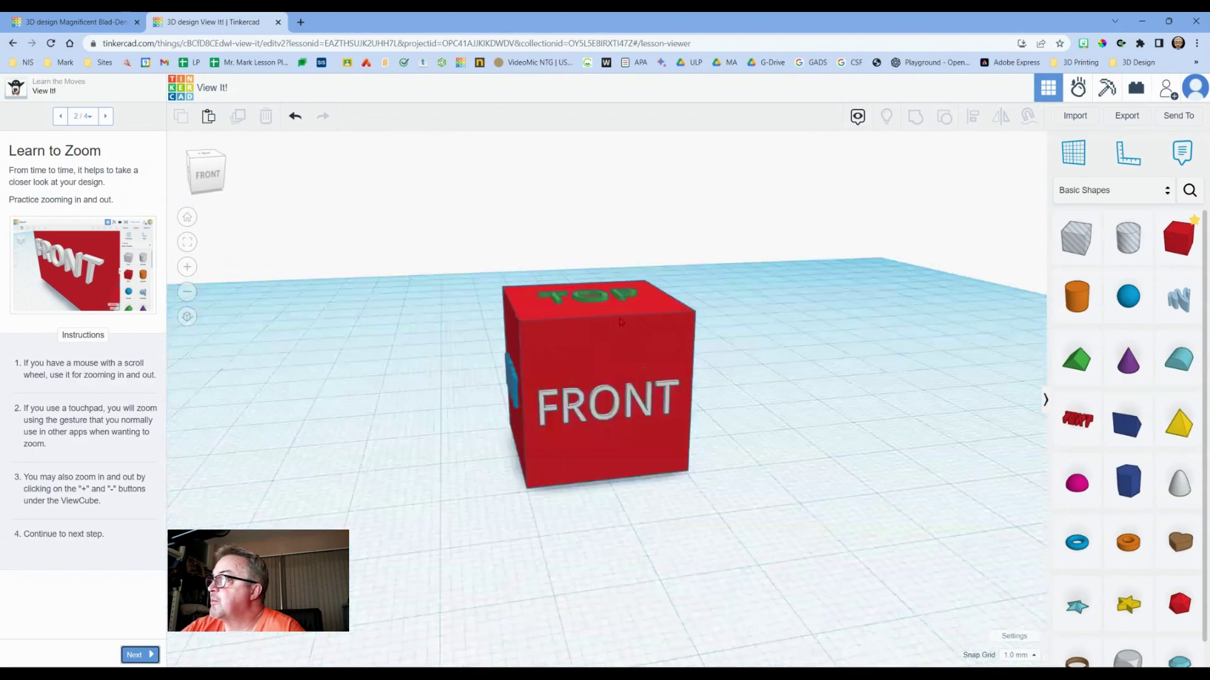
scroll(636, 412, "up", 3)
Orbit the zoomed-in cube to its right side and back to the front, undo its accidental move, and advance the lesson.
right_click_drag(633, 415, 312, 477)
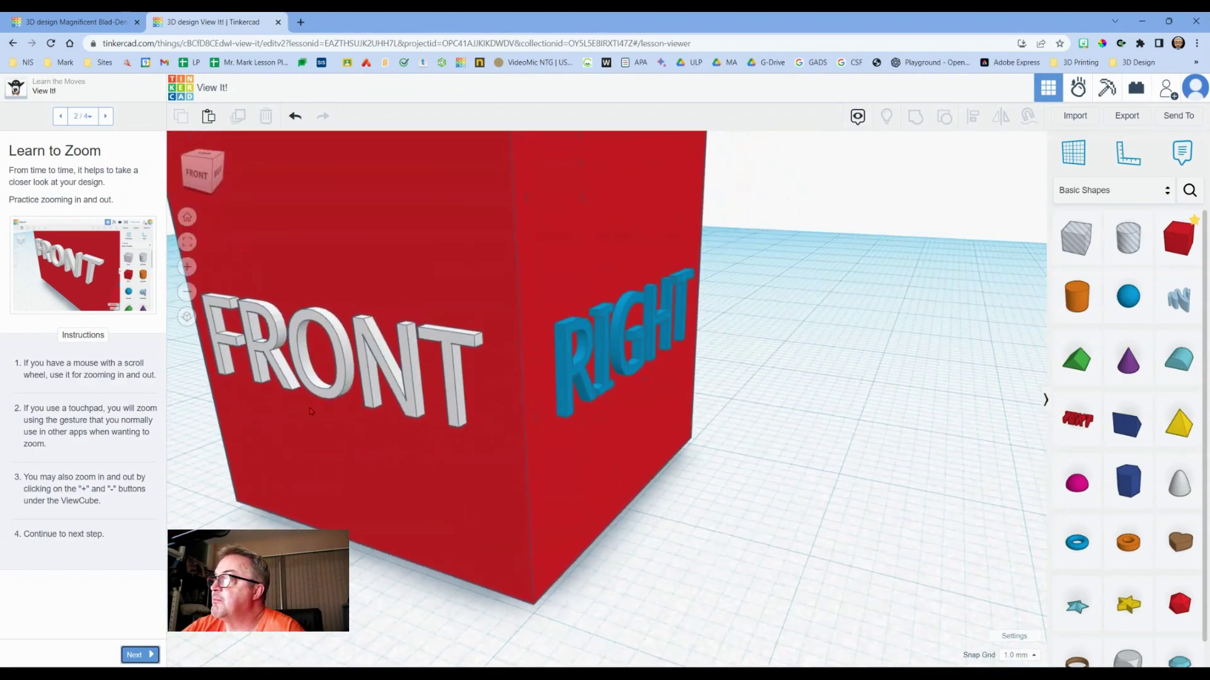
left_click(259, 445)
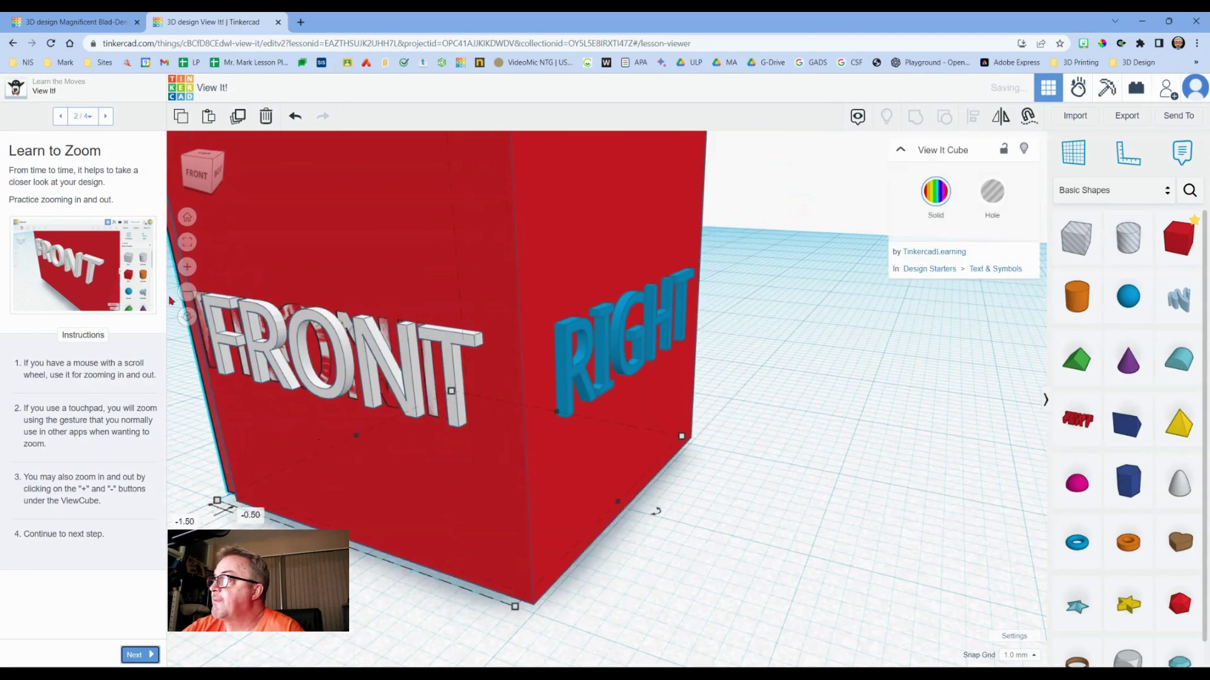
key("ctrl+z")
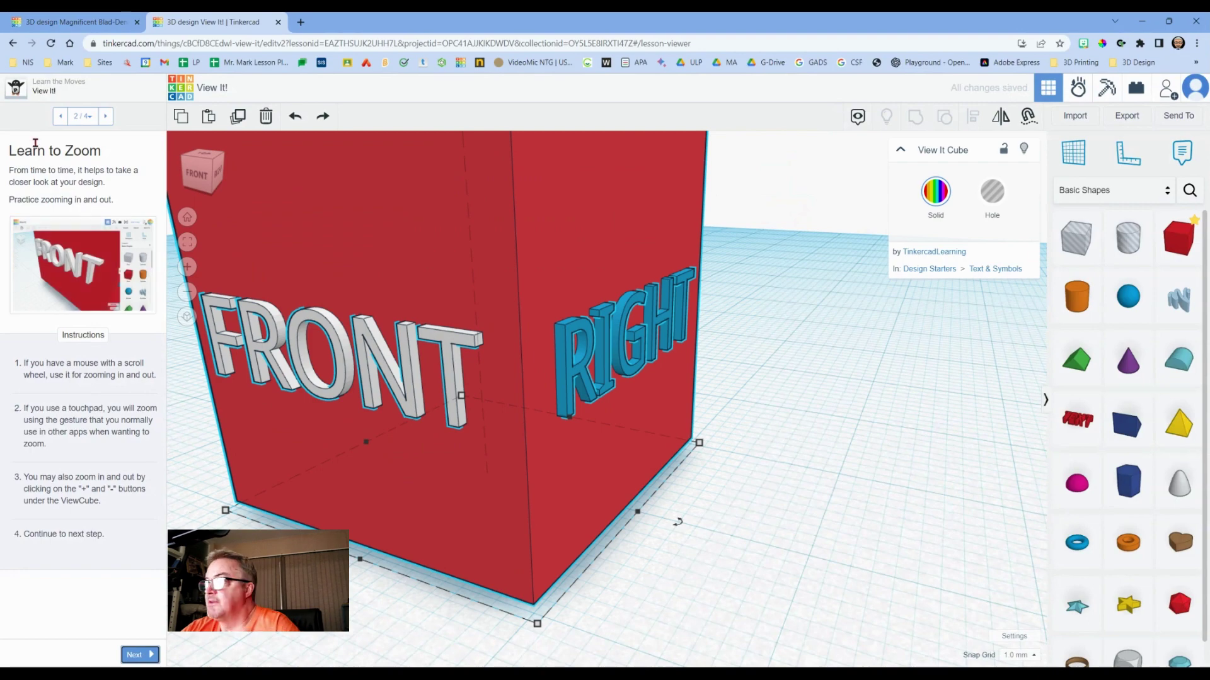
left_click_drag(199, 178, 222, 179)
left_click(223, 179)
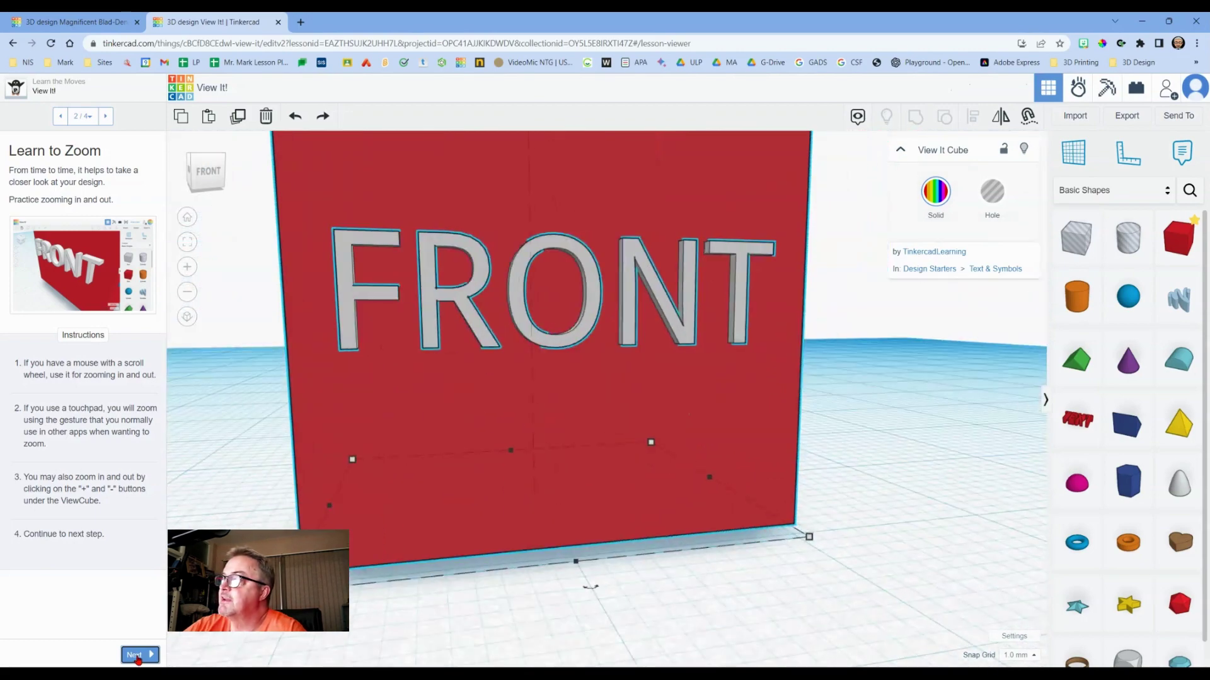
left_click(134, 656)
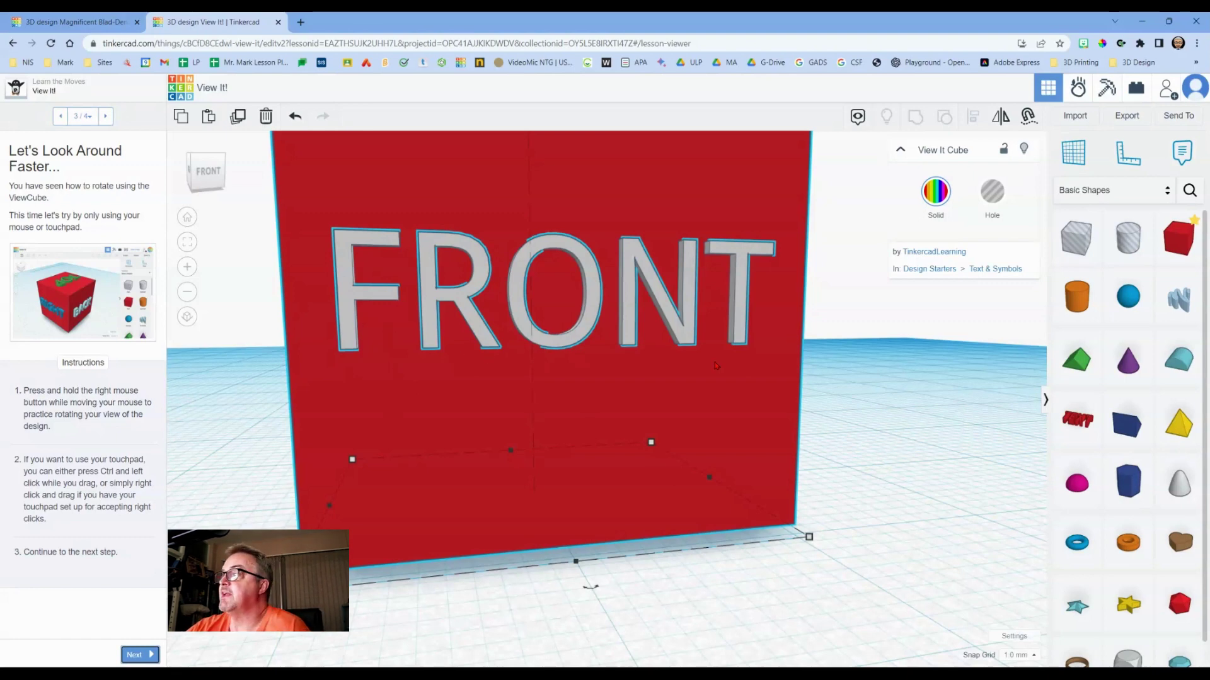
Practise rotating the view around the cube without the ViewCube and complete the View It! lesson.
right_click_drag(769, 417, 743, 412)
left_click(743, 412)
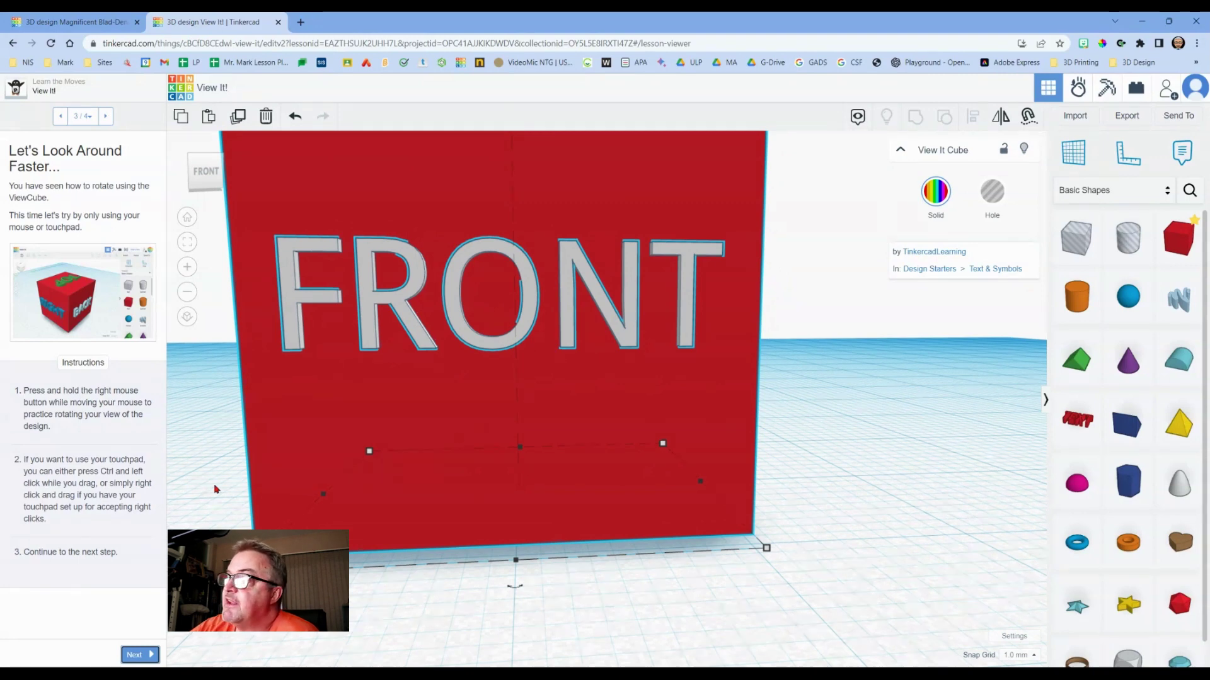
left_click(136, 655)
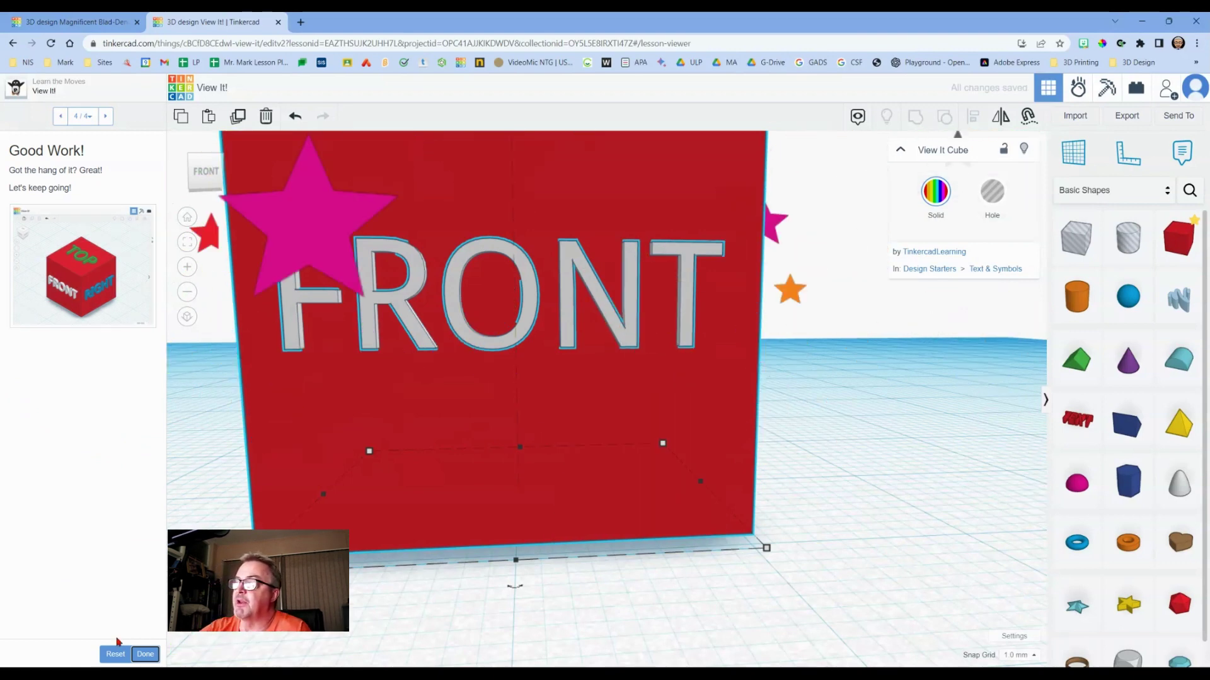
left_click(145, 653)
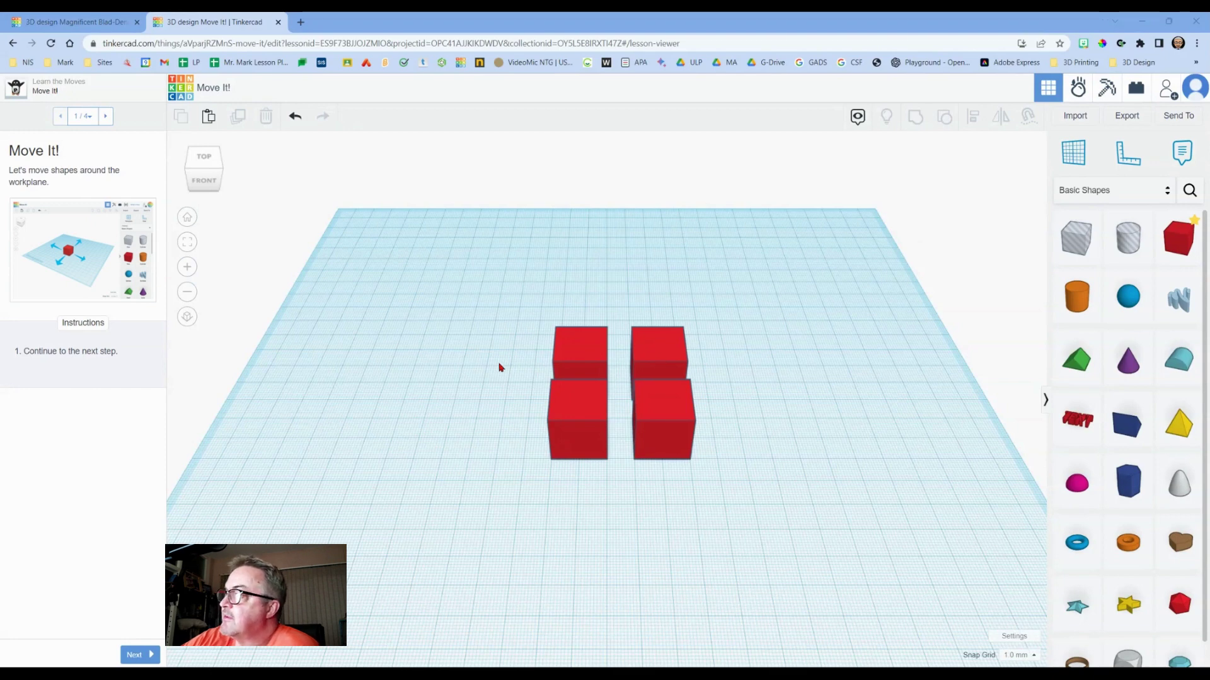
Spread the four red boxes apart toward the corners of the Workplane and advance to Move Each Box.
left_click_drag(658, 353, 796, 269)
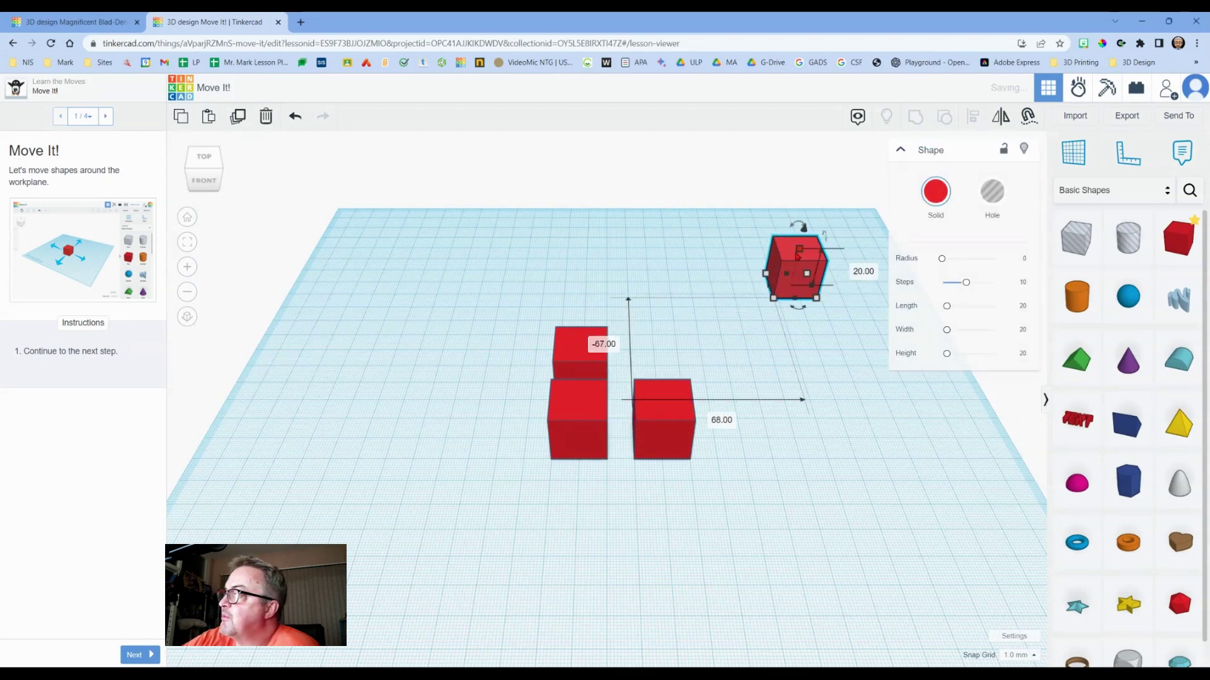
left_click_drag(568, 325, 436, 299)
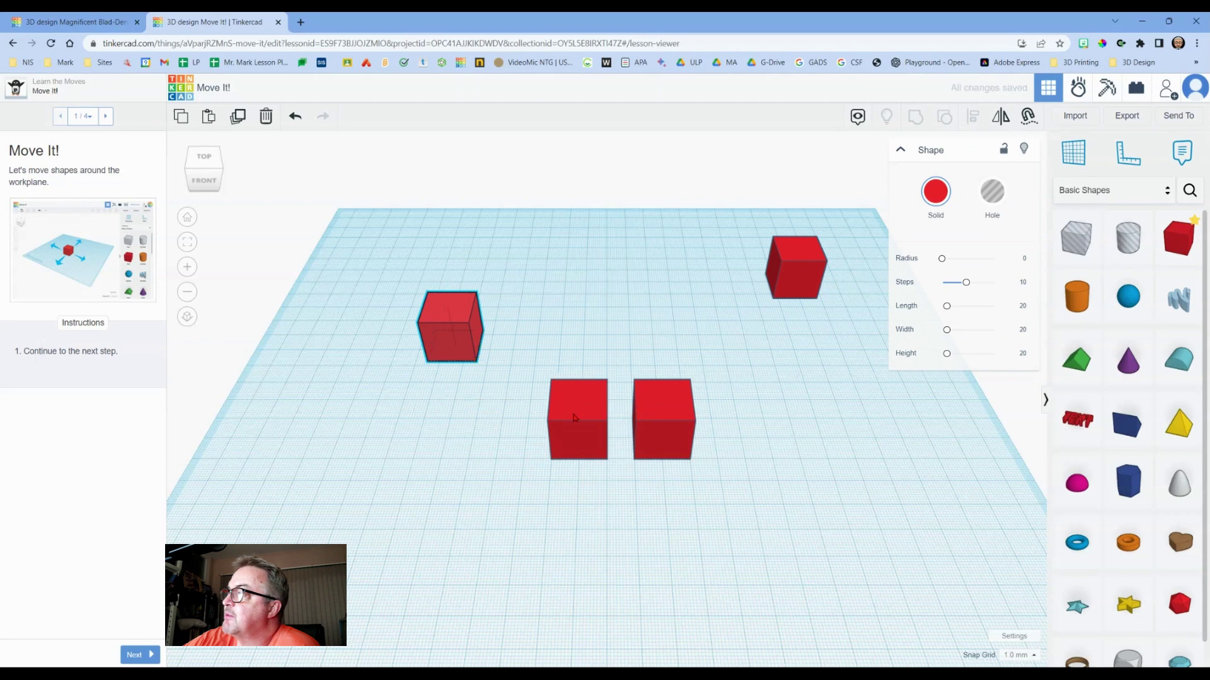
left_click_drag(577, 415, 440, 475)
left_click_drag(663, 419, 817, 498)
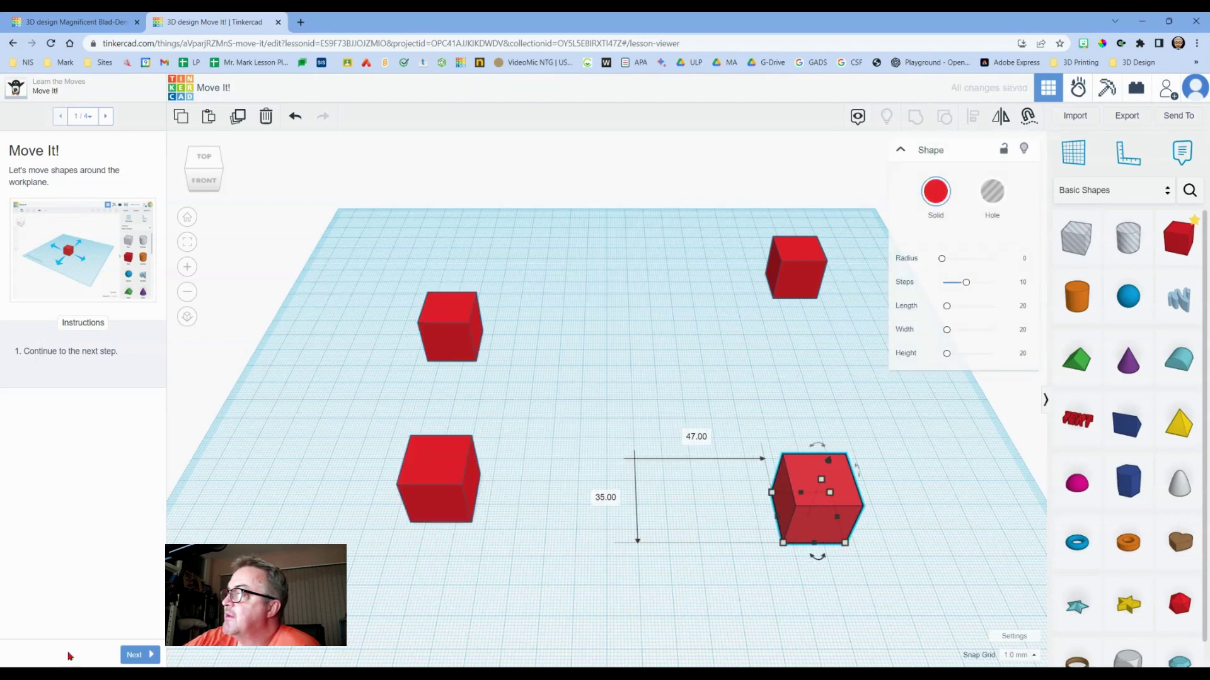
left_click(133, 656)
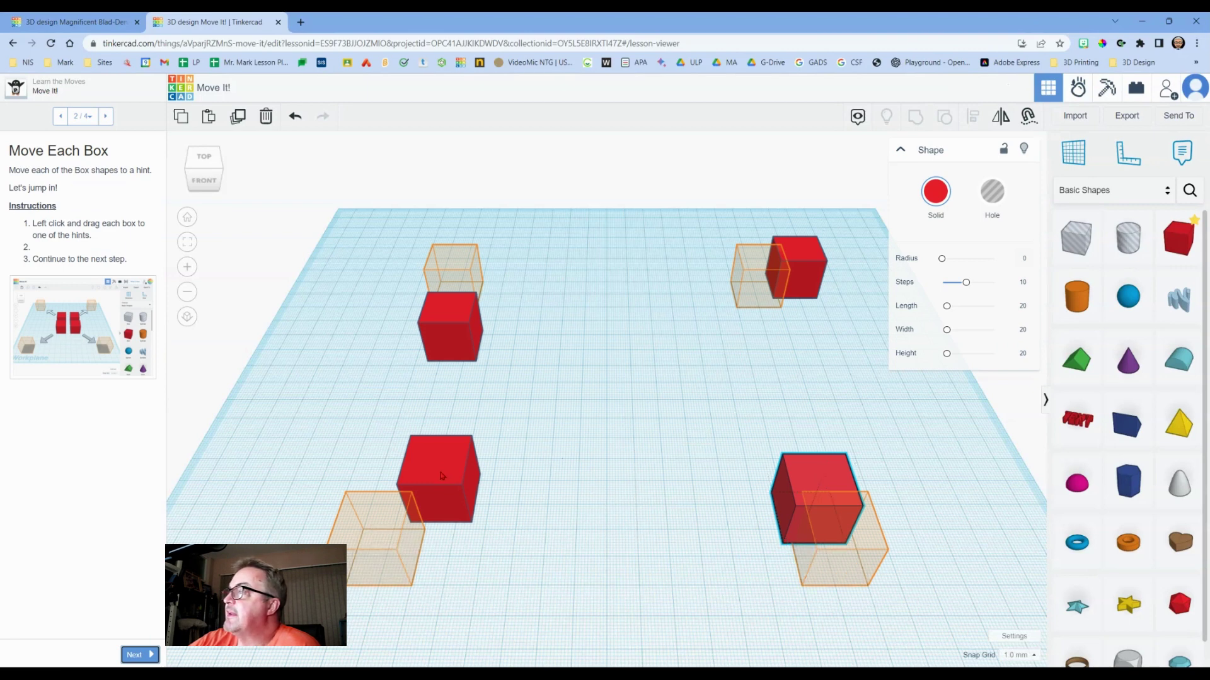
Move each of the four red boxes onto its nearest orange hint and advance to Move Box Height.
left_click_drag(469, 487, 407, 545)
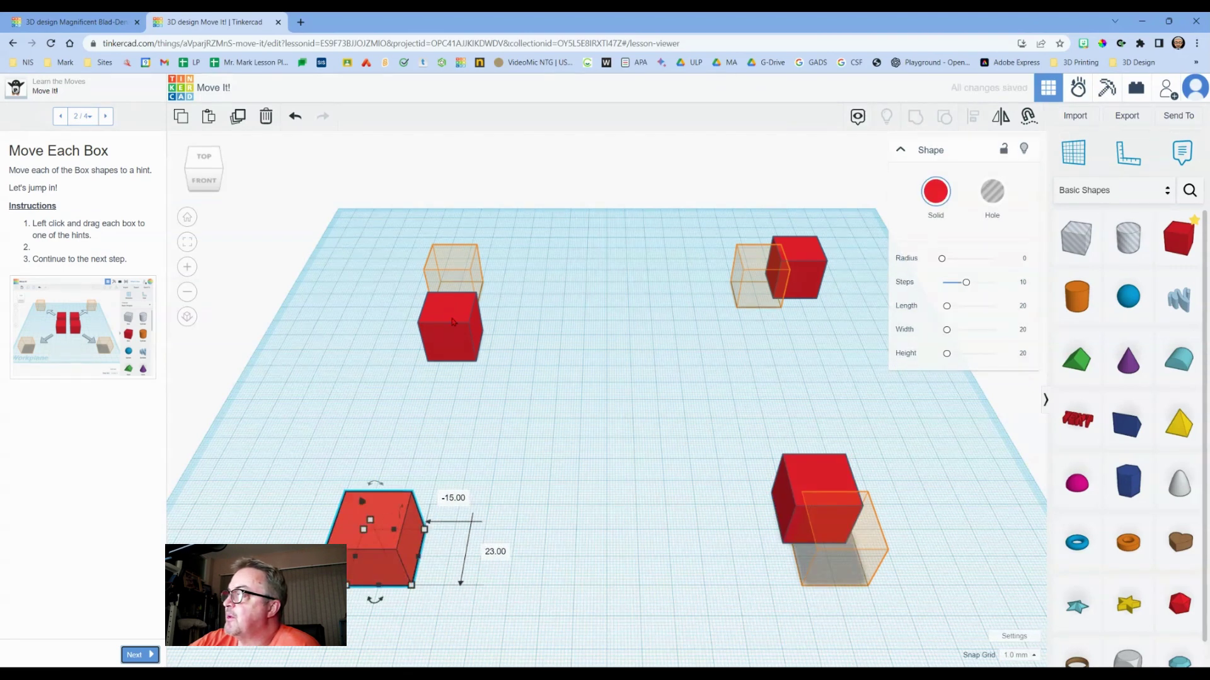
left_click_drag(452, 322, 454, 278)
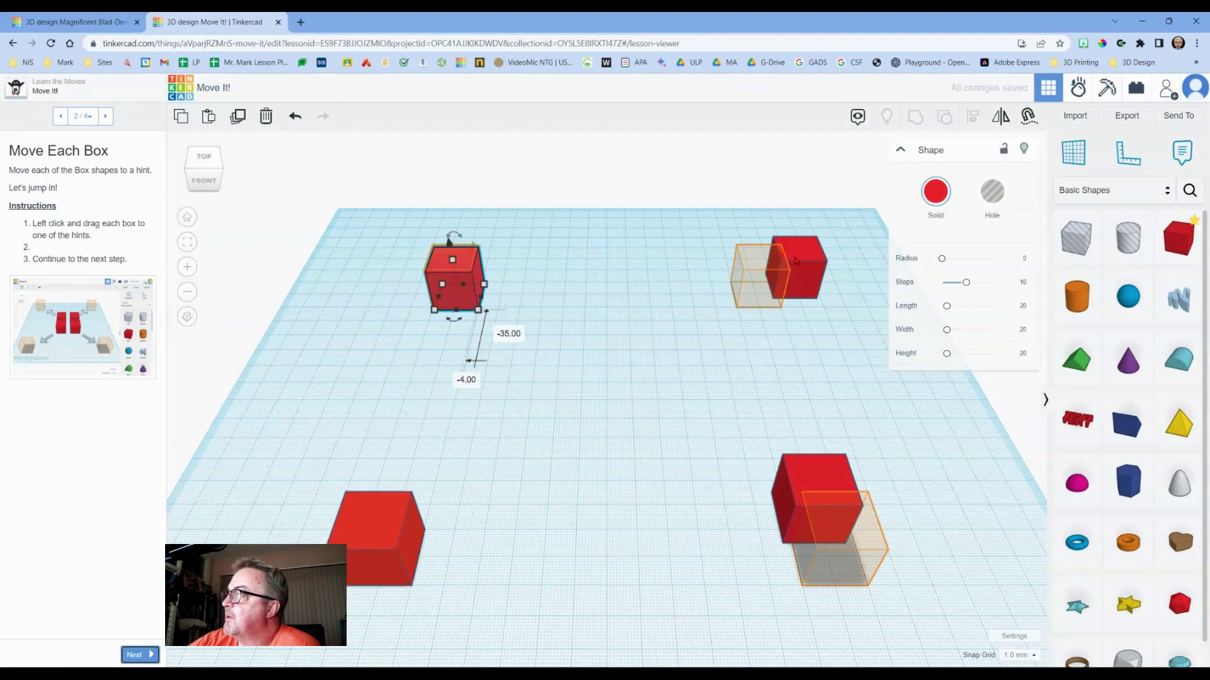
left_click_drag(795, 260, 760, 270)
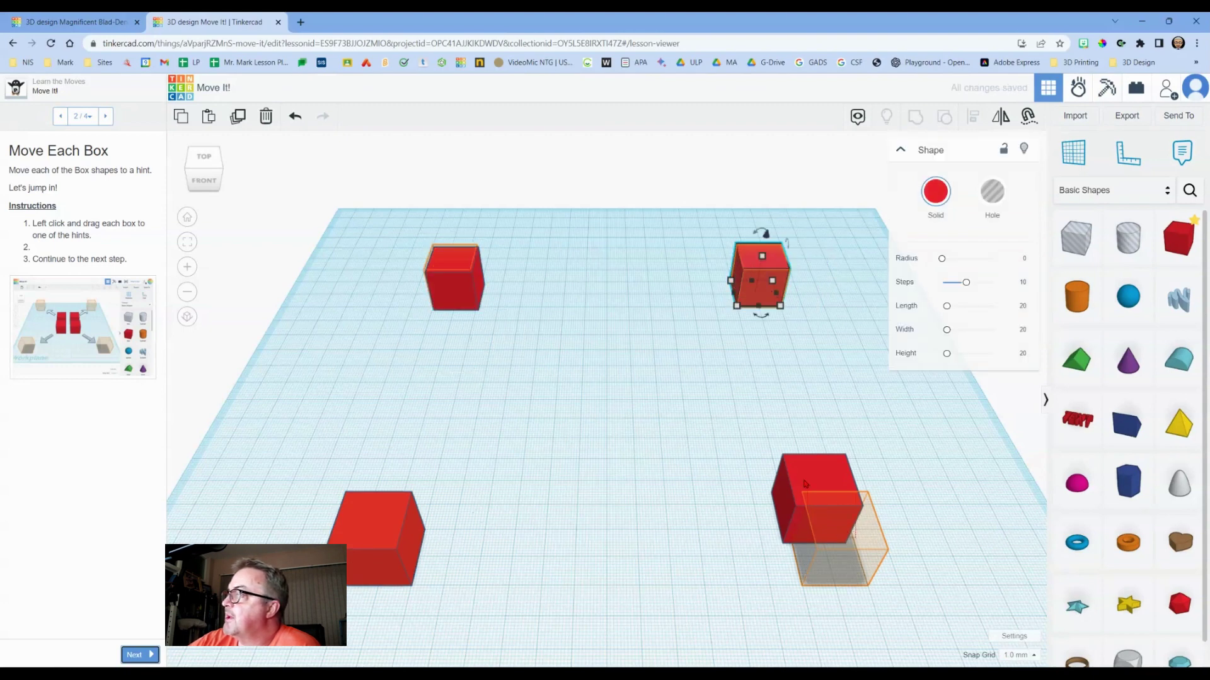
left_click_drag(805, 484, 821, 509)
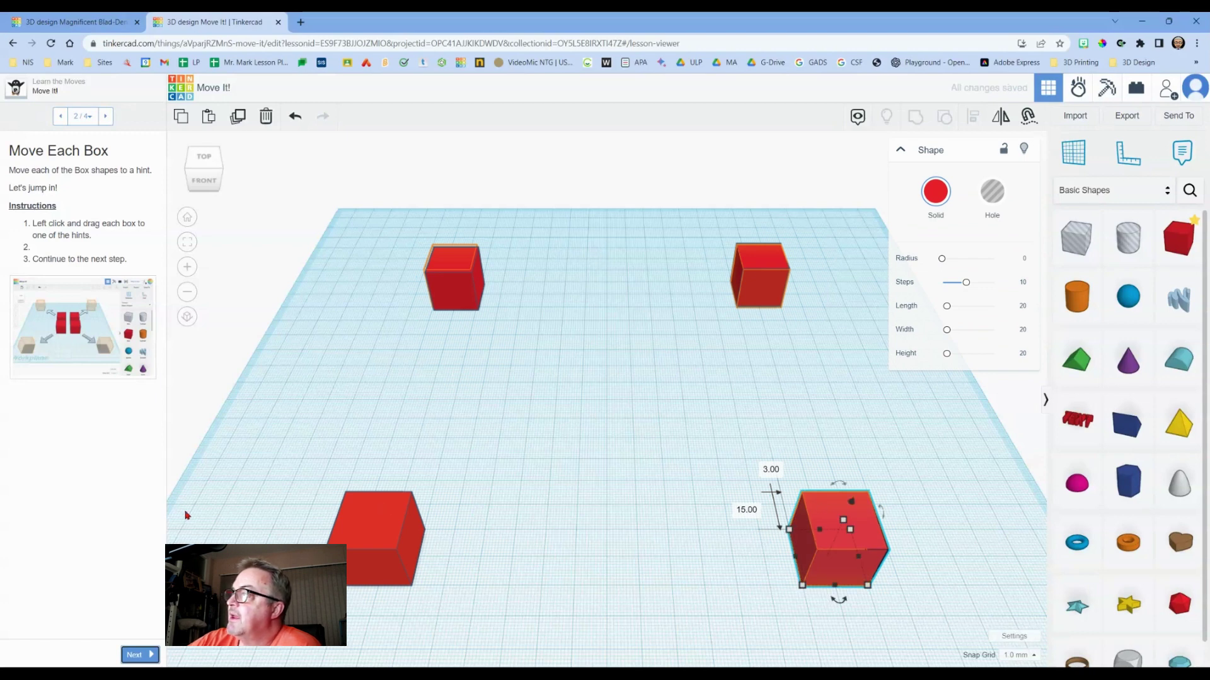
left_click(140, 655)
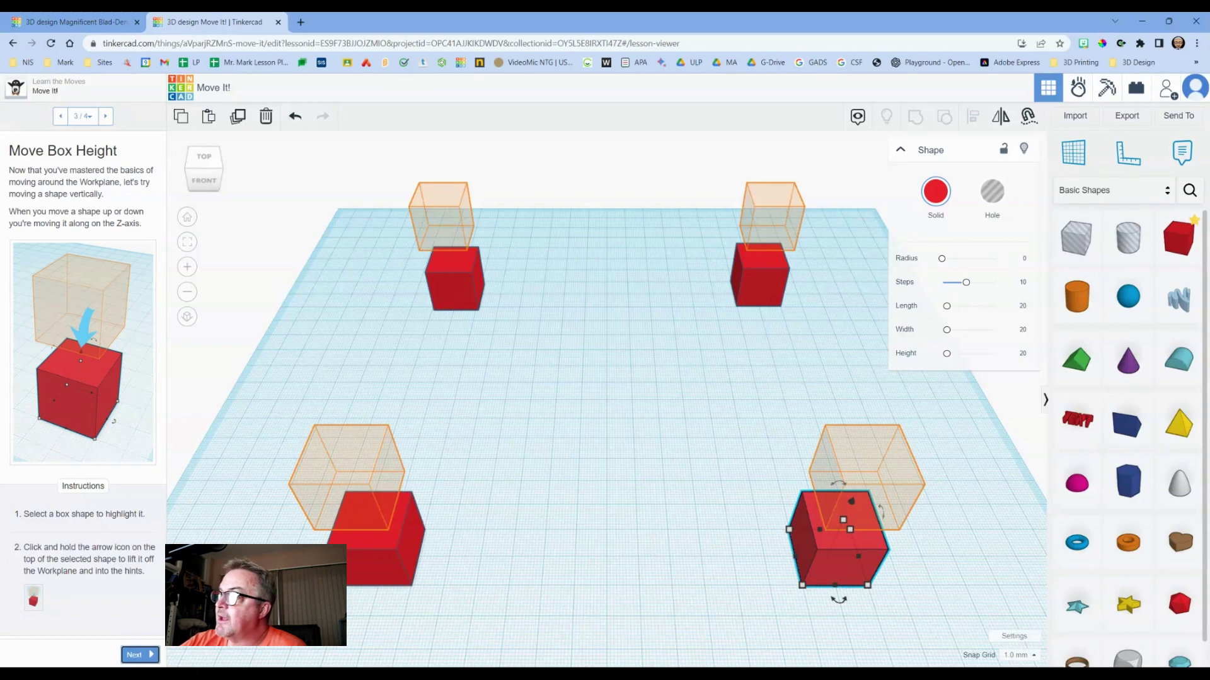
Try to lift the front-left red box off the Workplane into the orange hint above it.
right_click_drag(472, 509, 540, 443)
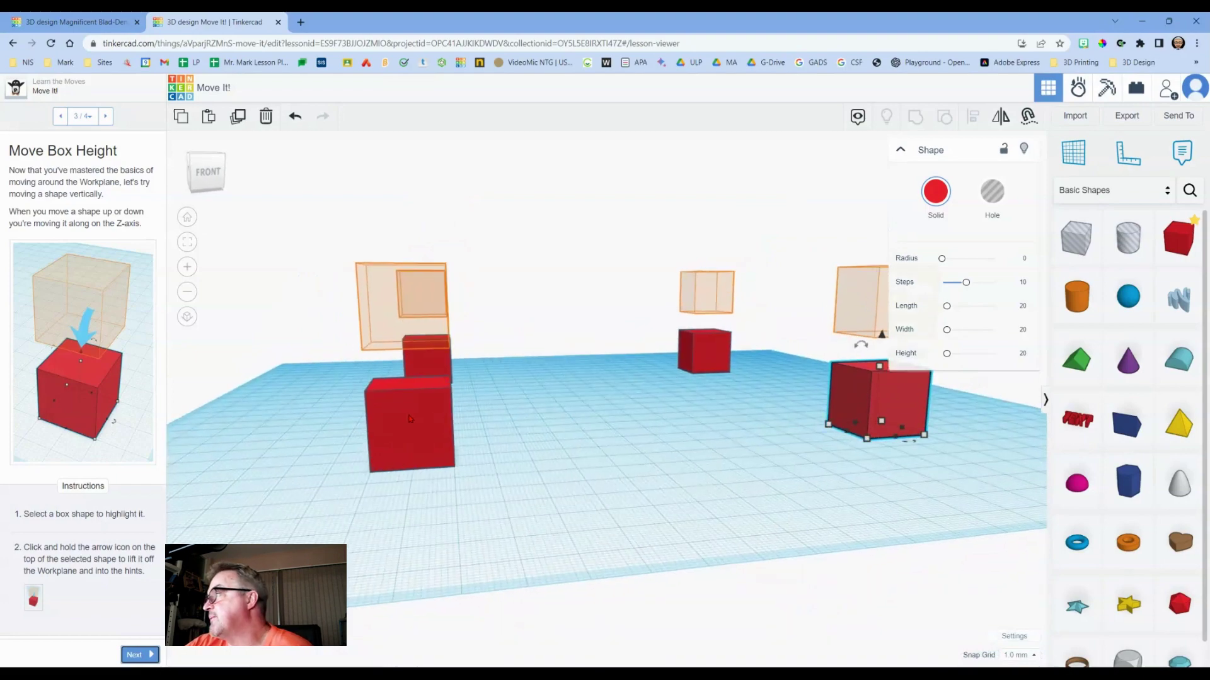
scroll(409, 418, "up", 3)
left_click(424, 429)
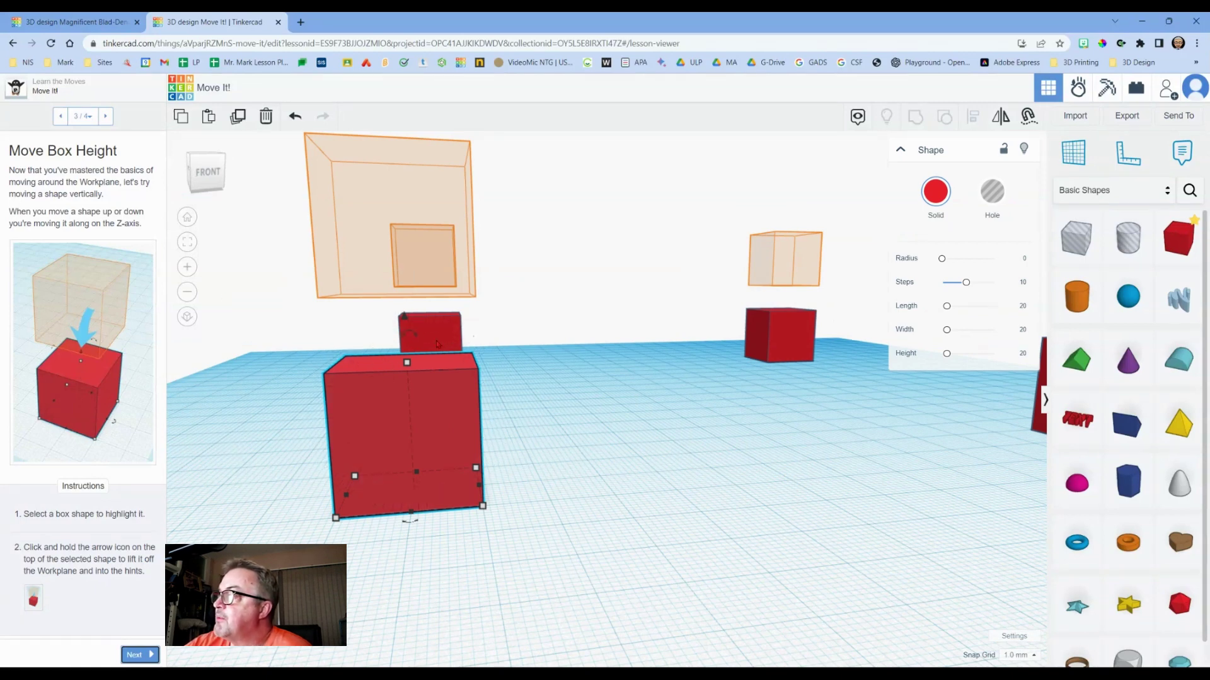
left_click_drag(405, 317, 332, 319)
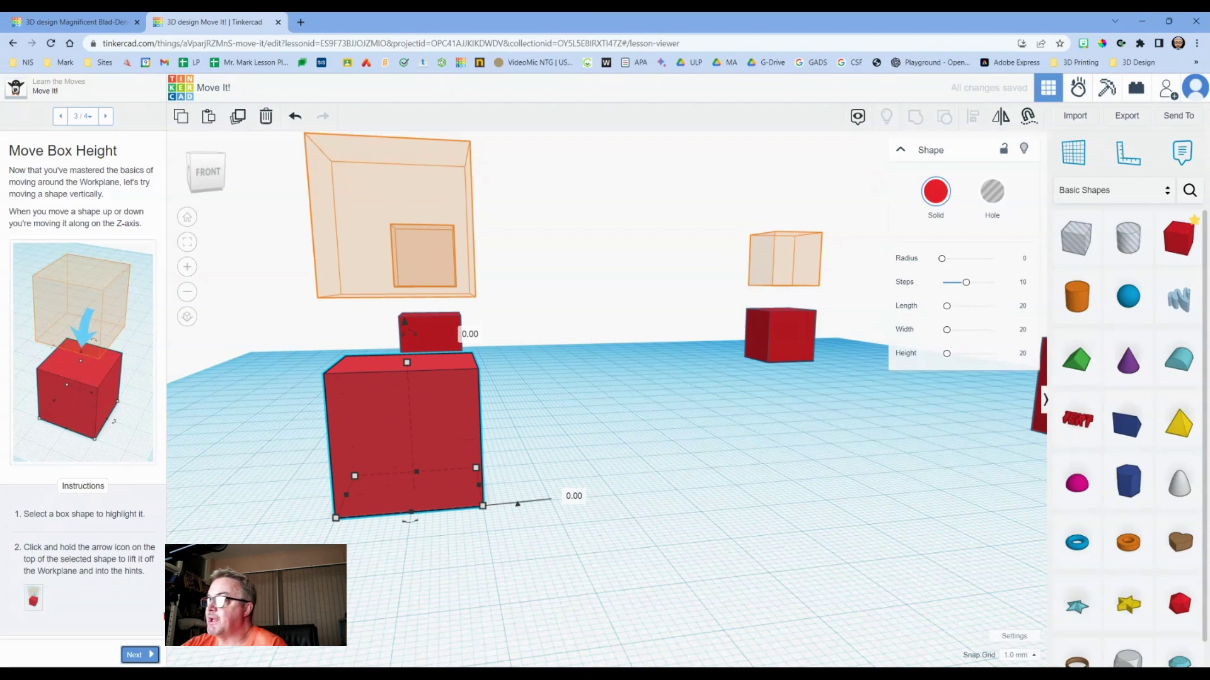
Finish the Move It! lesson and continue to the Rotate Each Box step of Rotate It!
left_click(135, 655)
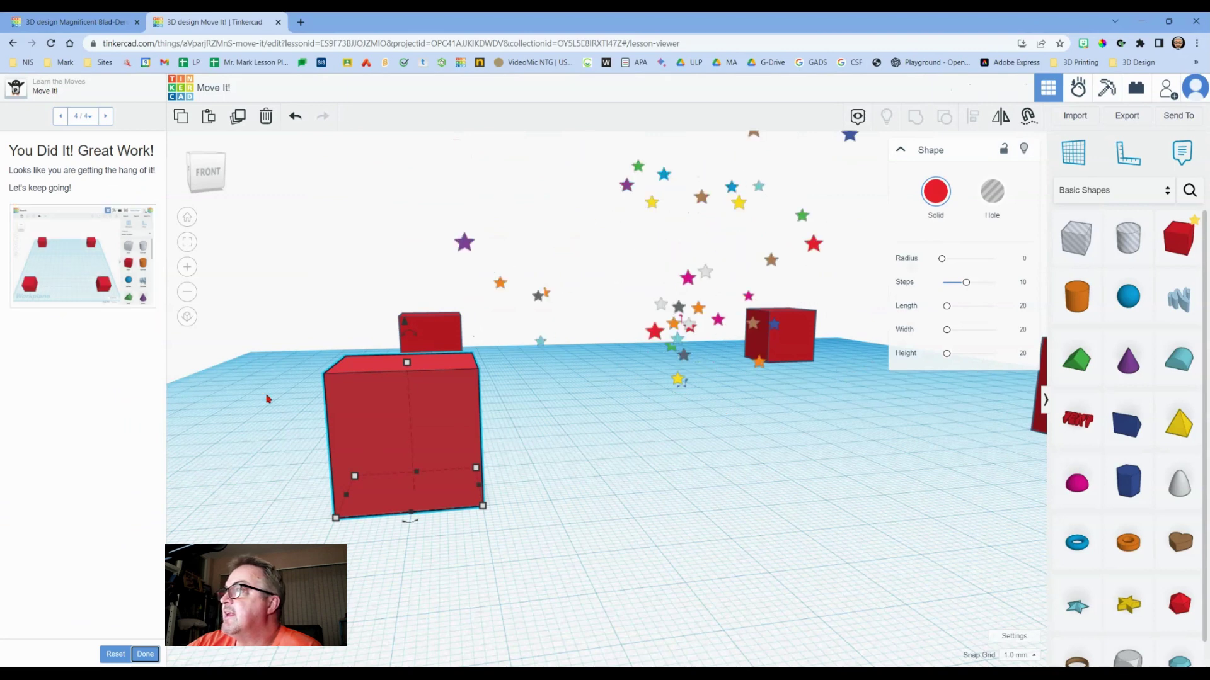
left_click(144, 654)
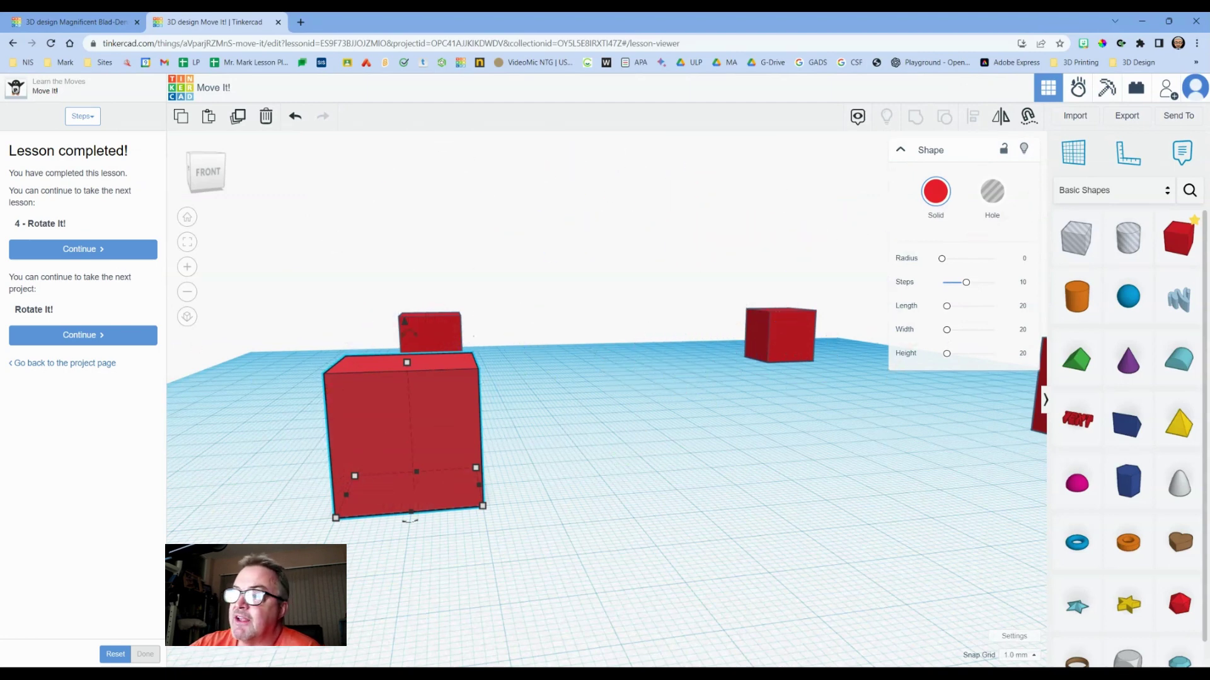
left_click(86, 255)
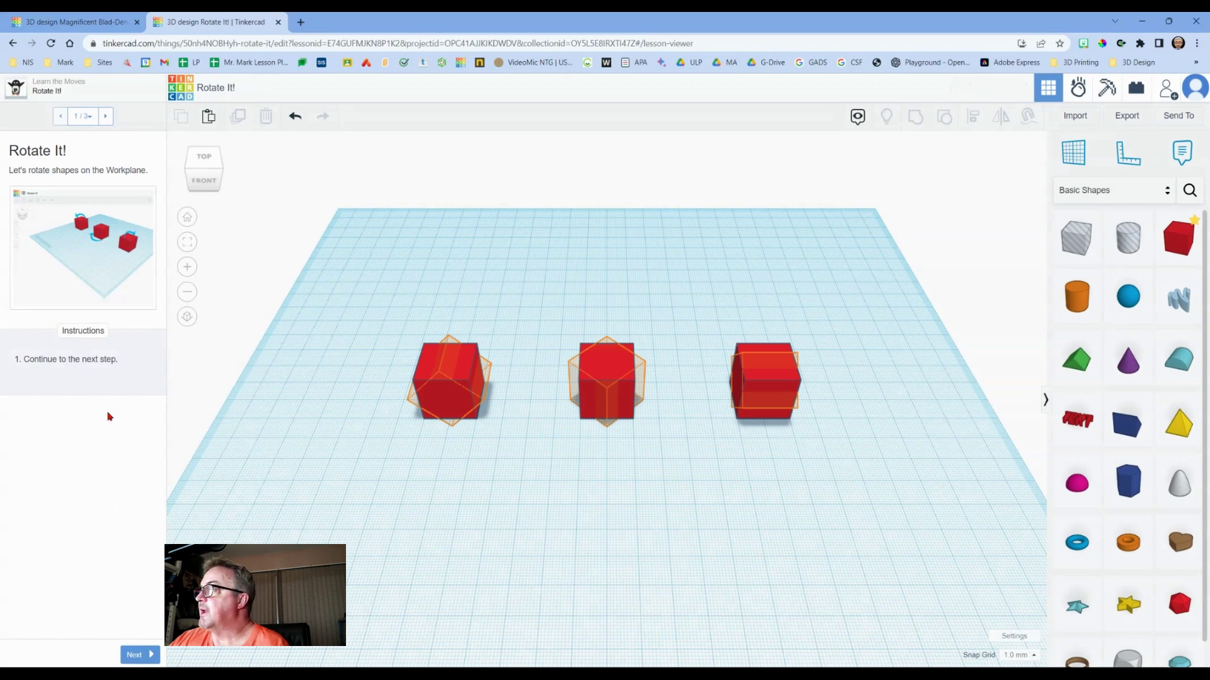
left_click(139, 657)
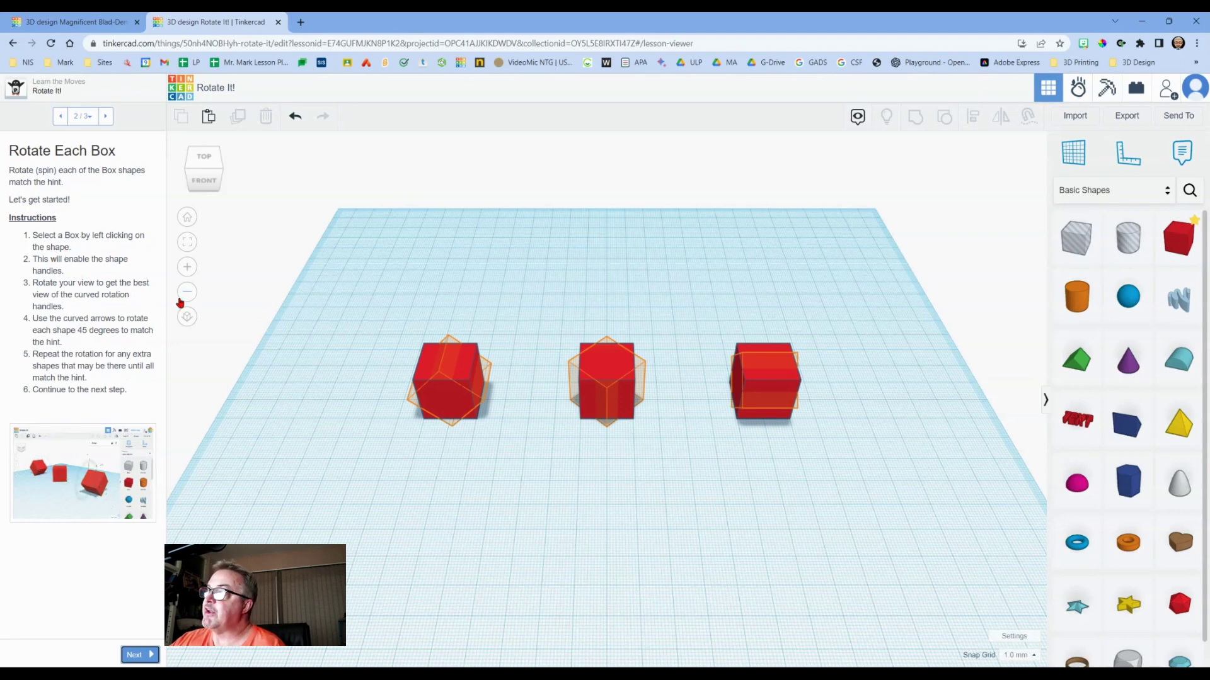
Check the handles of all three boxes and rotate the left box by -45° to match its orange hint.
left_click(430, 366)
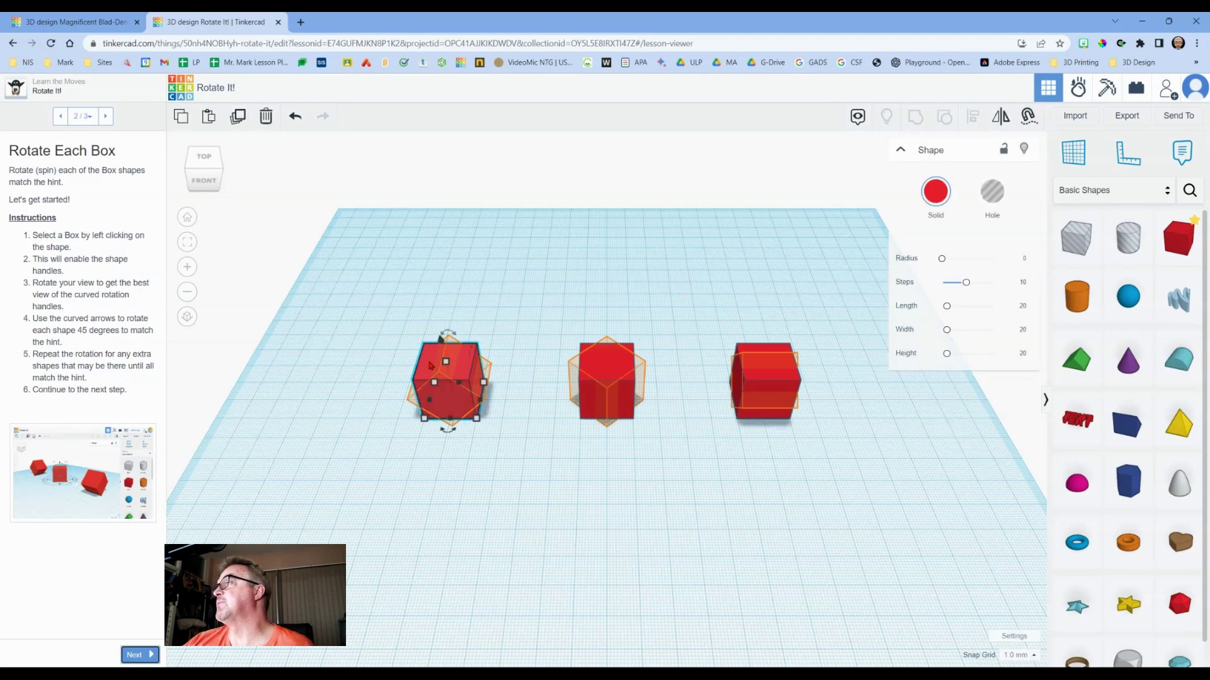
left_click(614, 362)
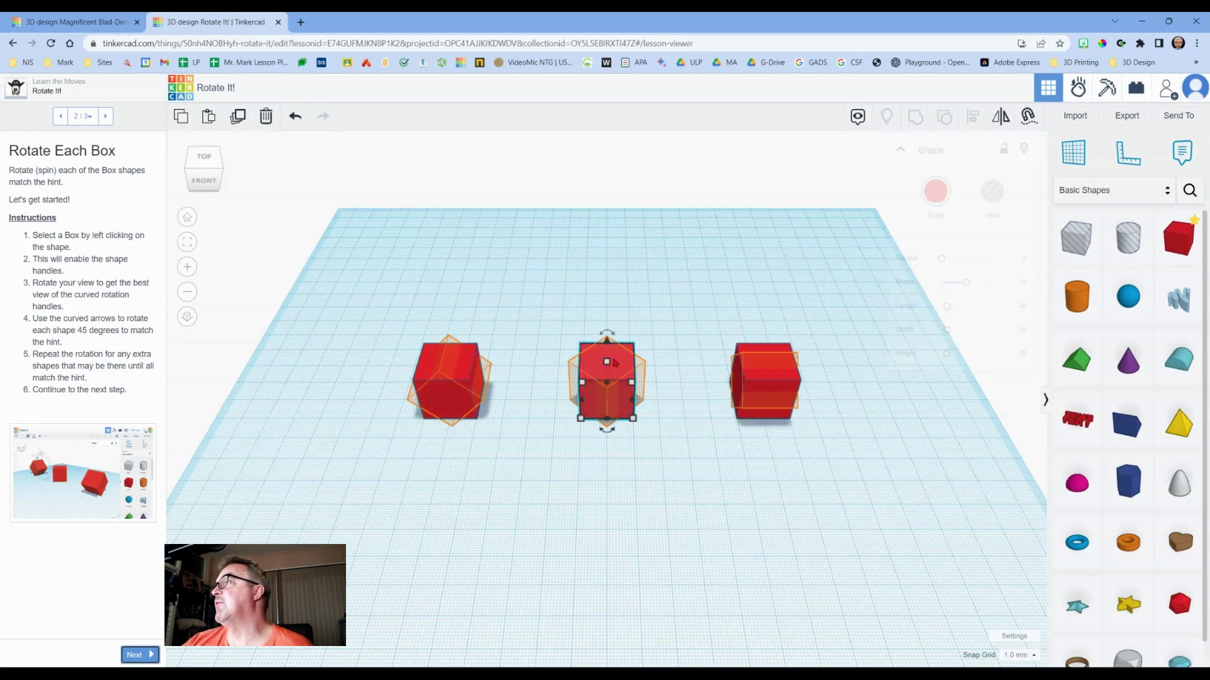
left_click(757, 377)
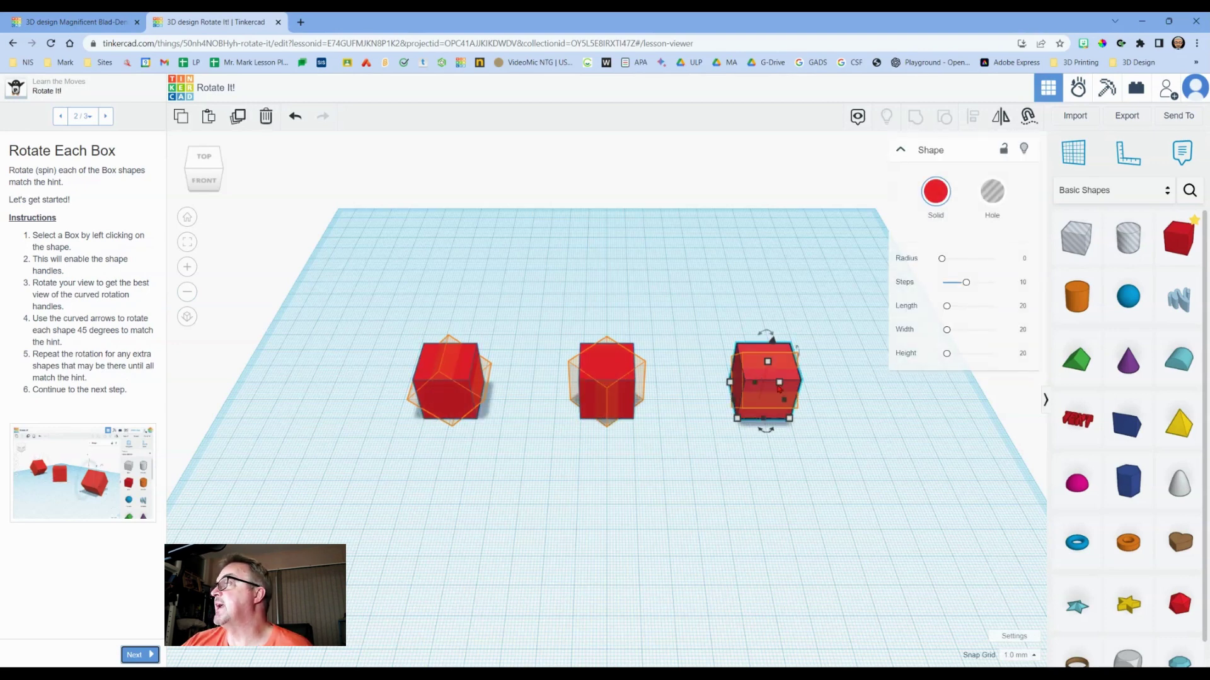
left_click(606, 366)
left_click(433, 365)
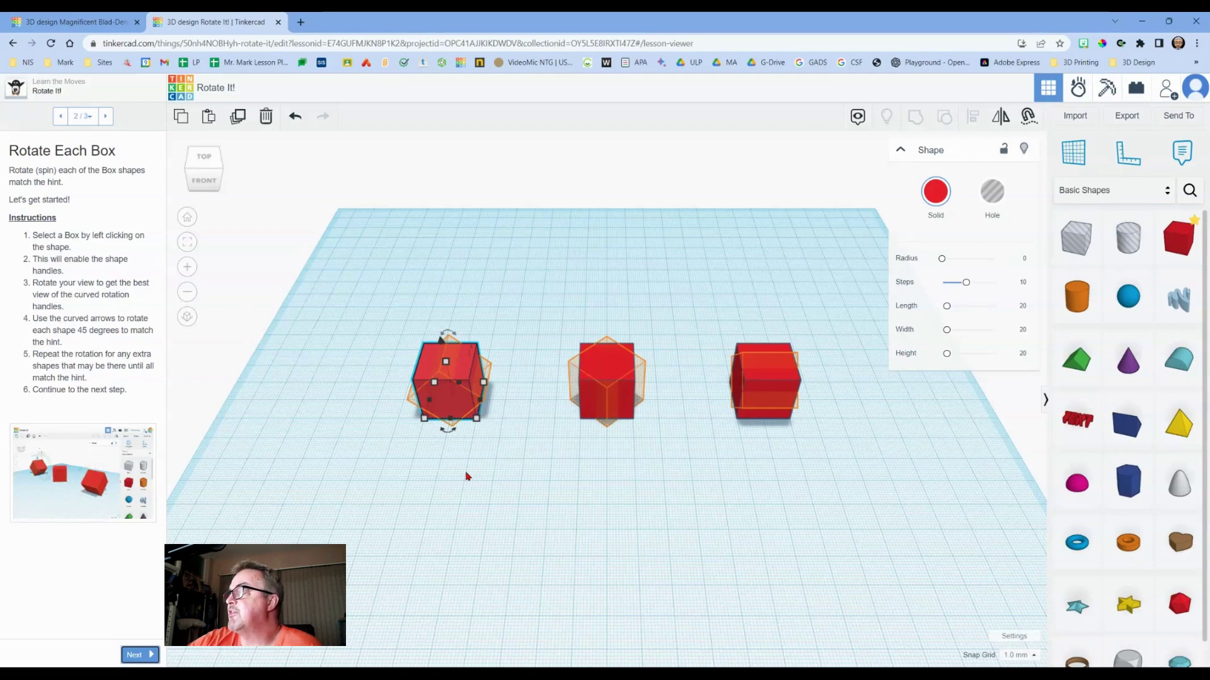
scroll(433, 481, "up", 5)
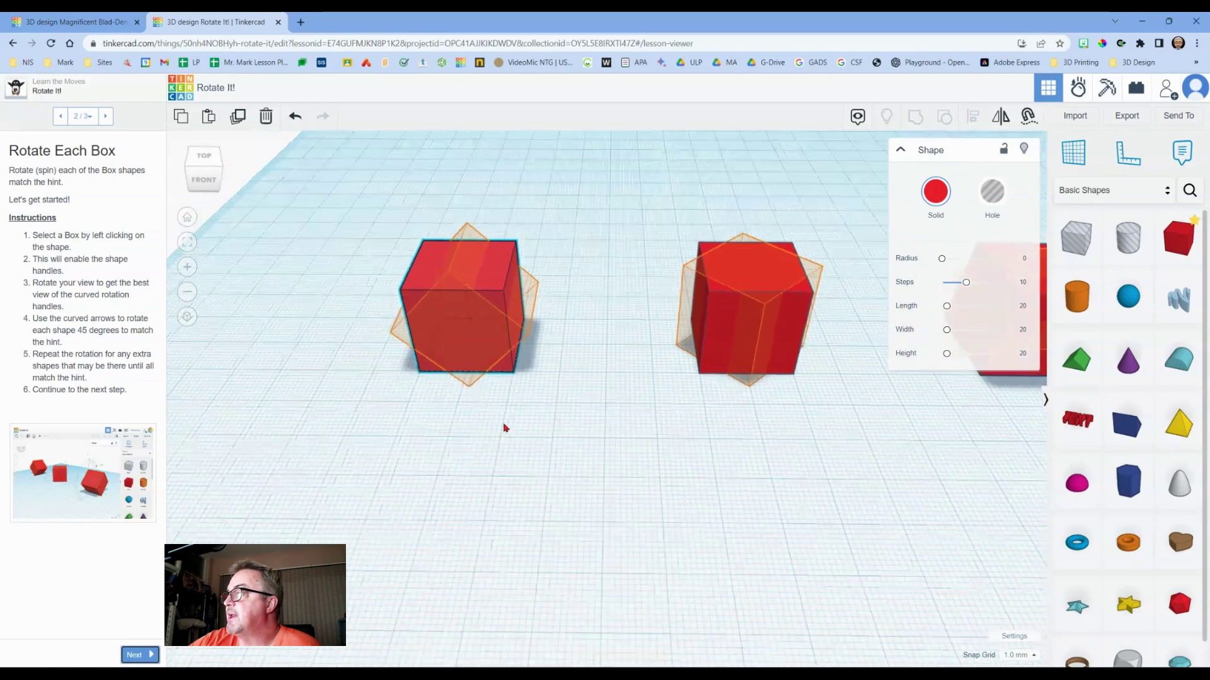
right_click_drag(504, 428, 530, 446)
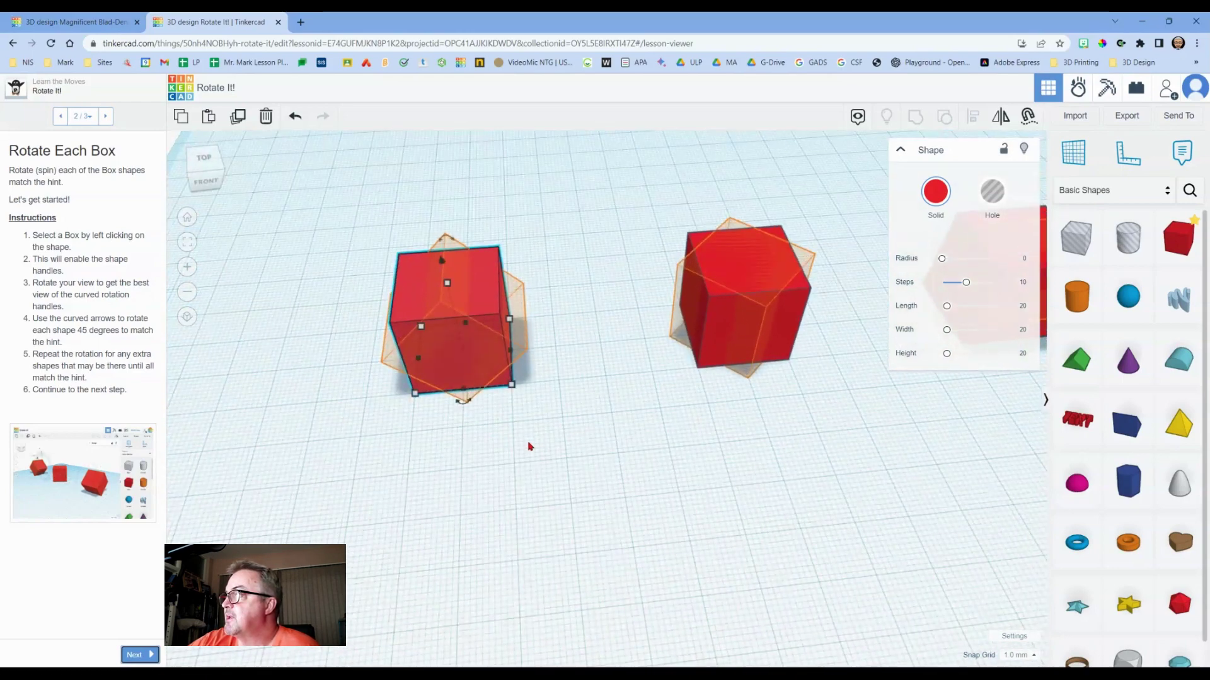
mouse_move(460, 406)
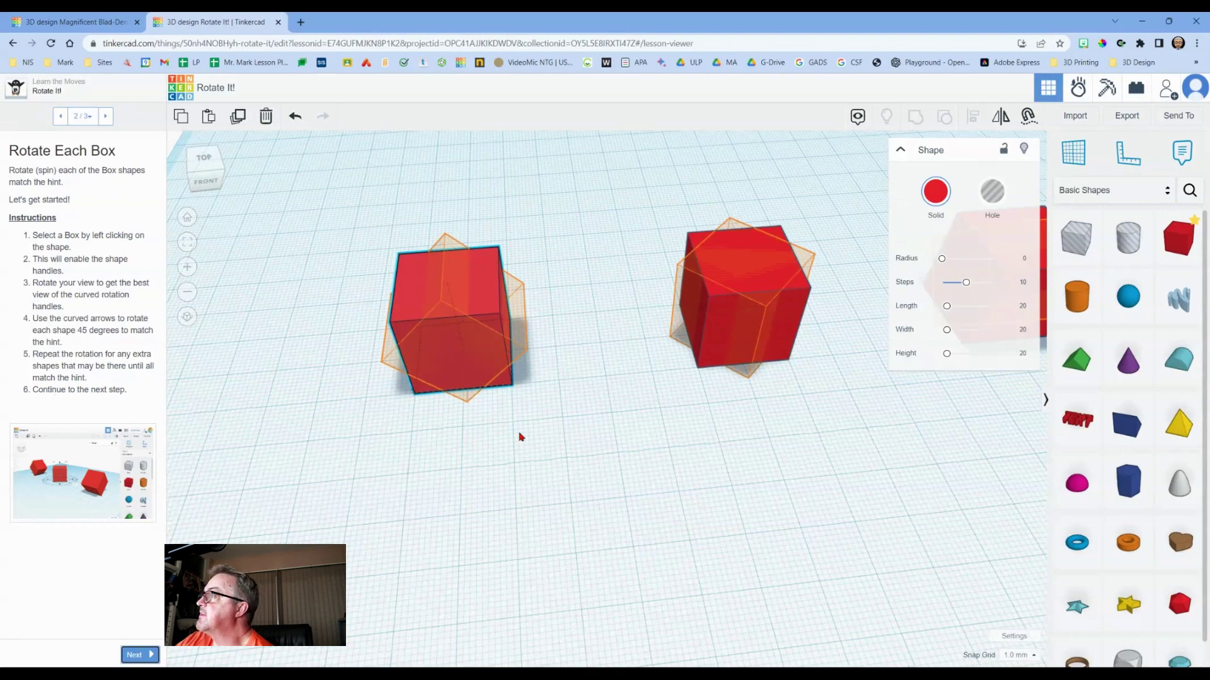
right_click_drag(519, 434, 529, 387)
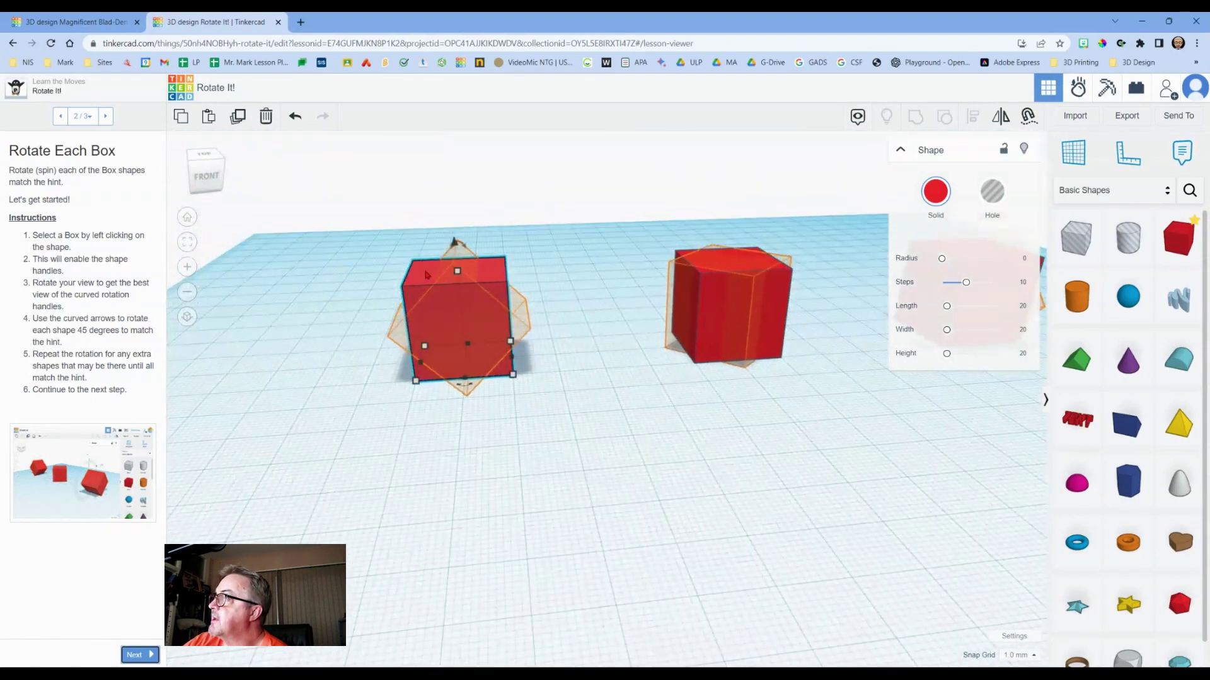
mouse_move(463, 252)
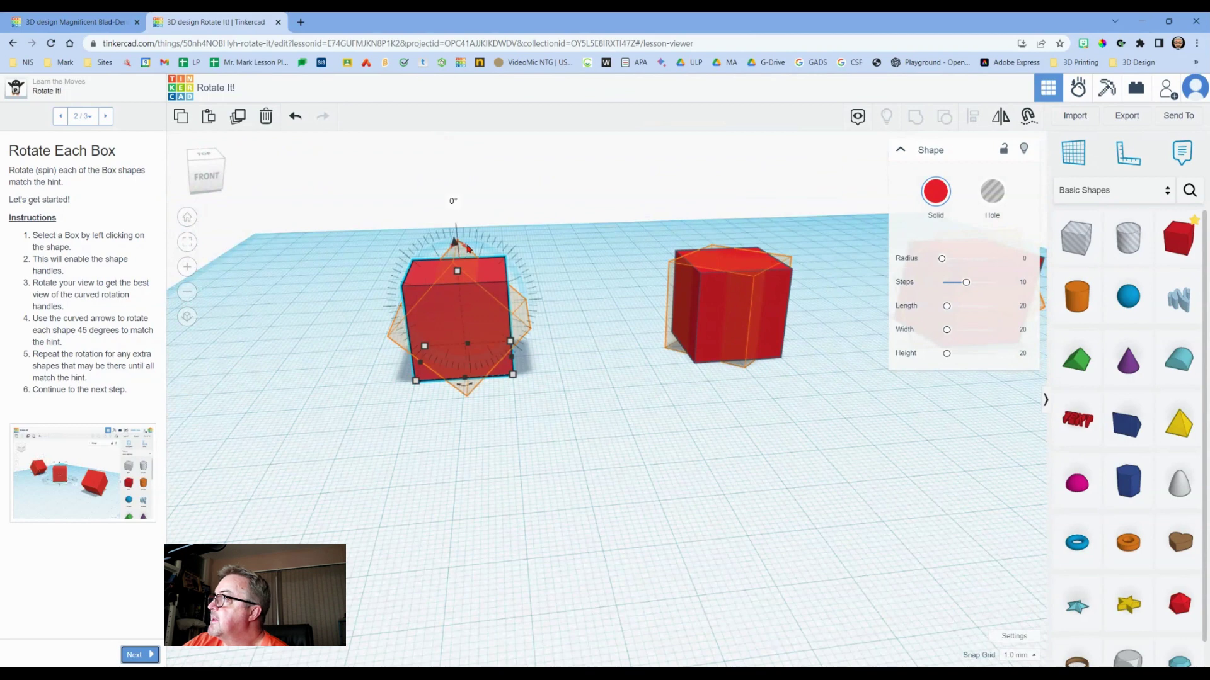
left_click_drag(468, 249, 501, 263)
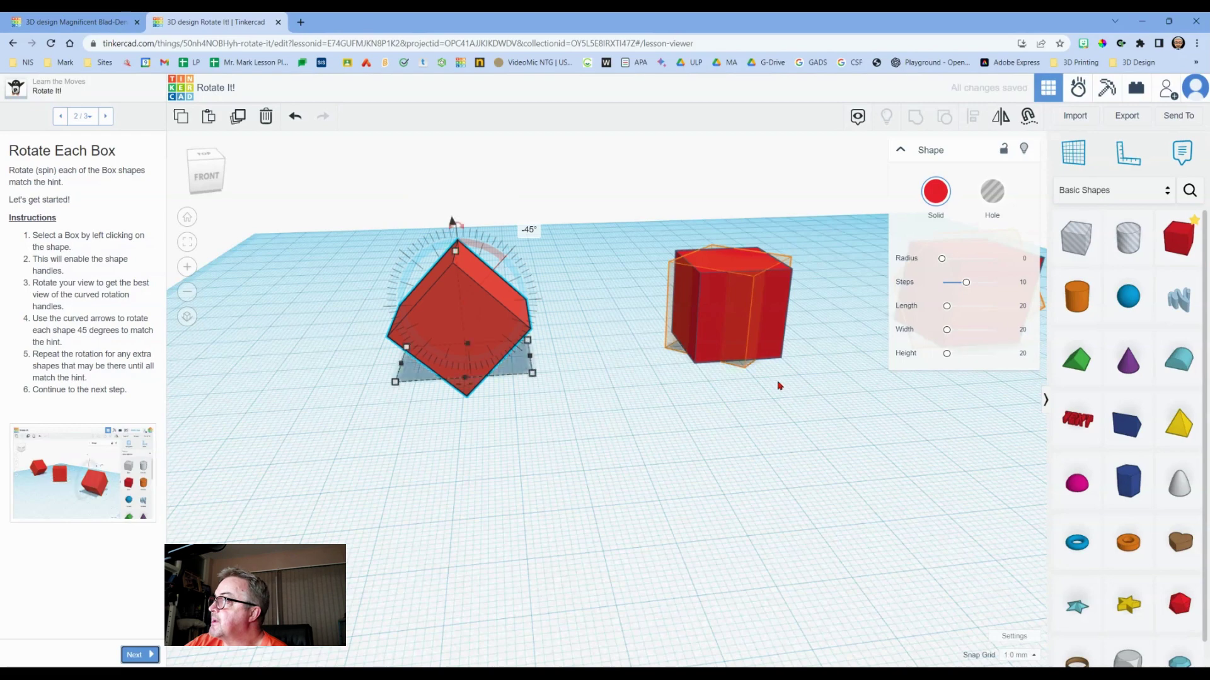
Rotate the middle box 45° flat on the Workplane, as seen from above, to match its orange hint.
right_click_drag(754, 397, 785, 540)
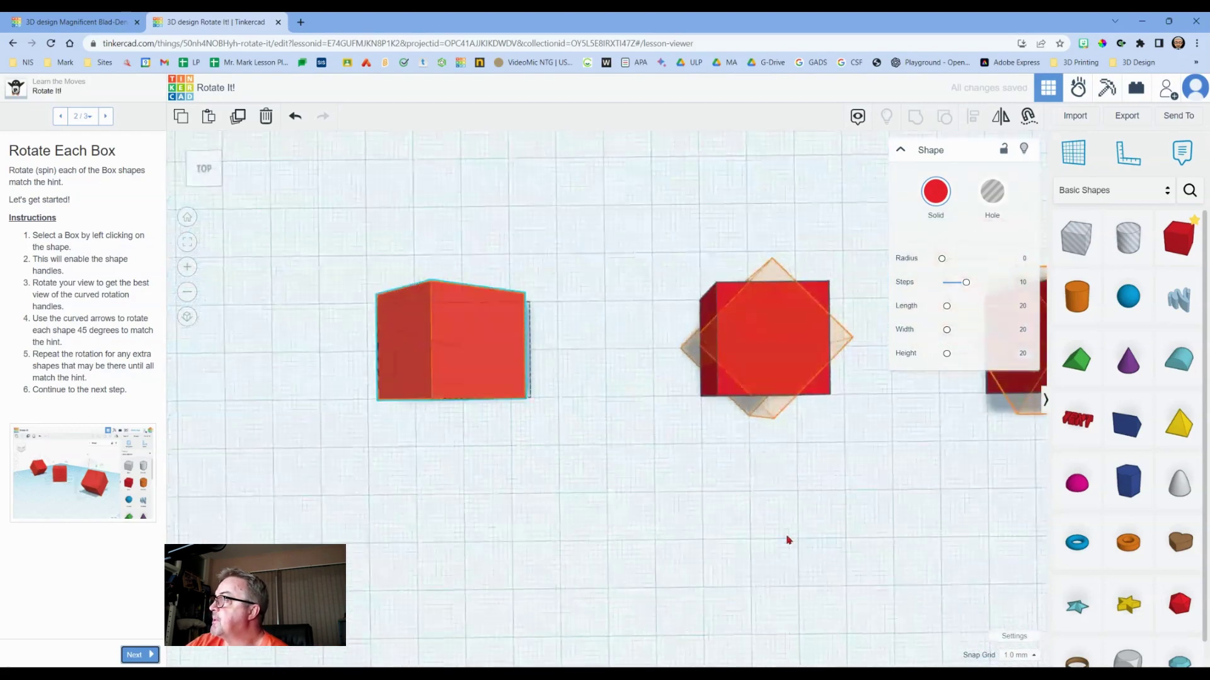
left_click(789, 361)
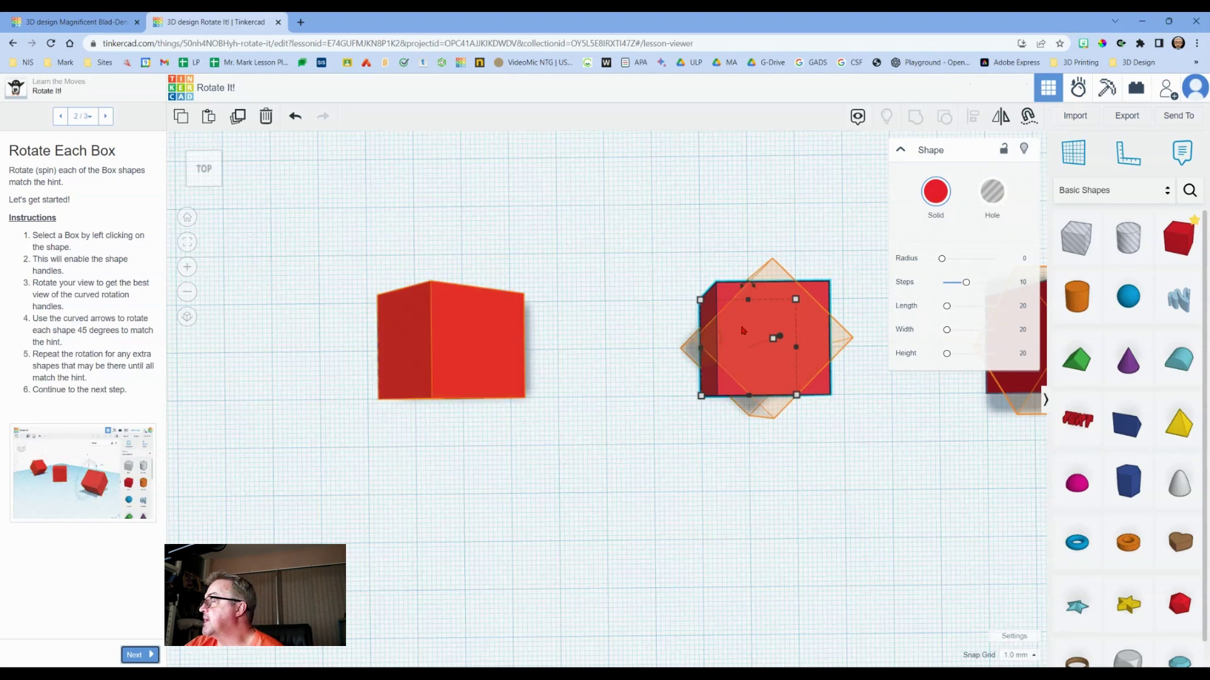
mouse_move(747, 285)
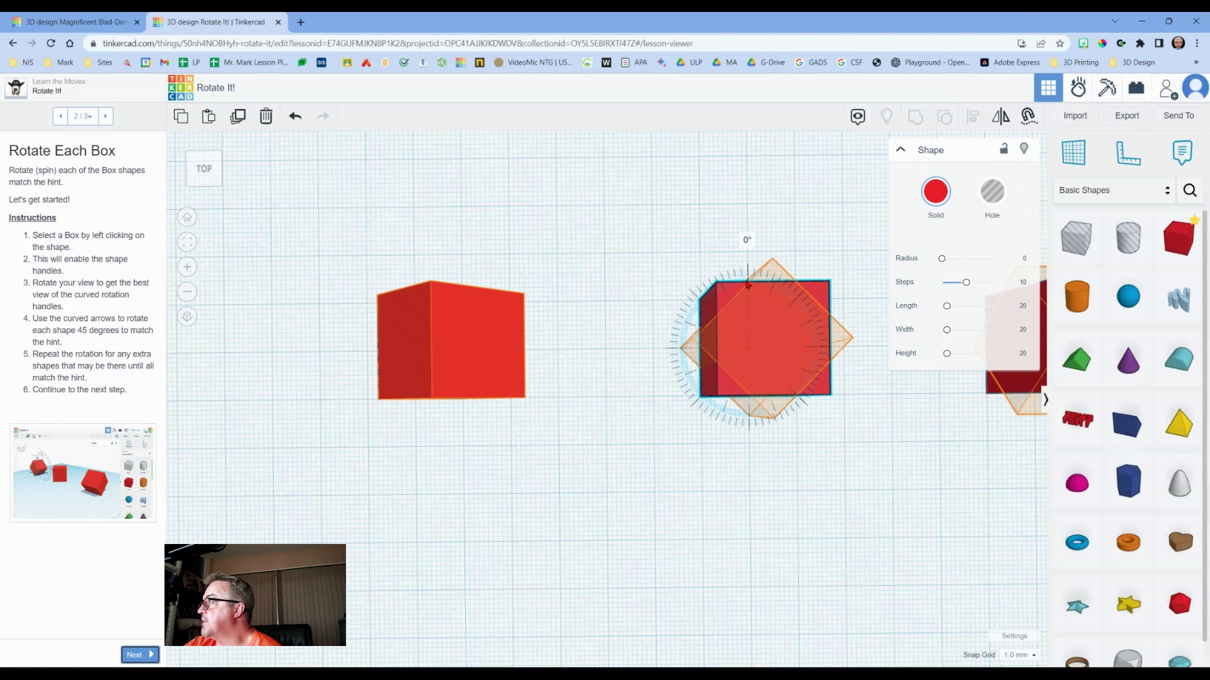
left_click_drag(747, 285, 791, 308)
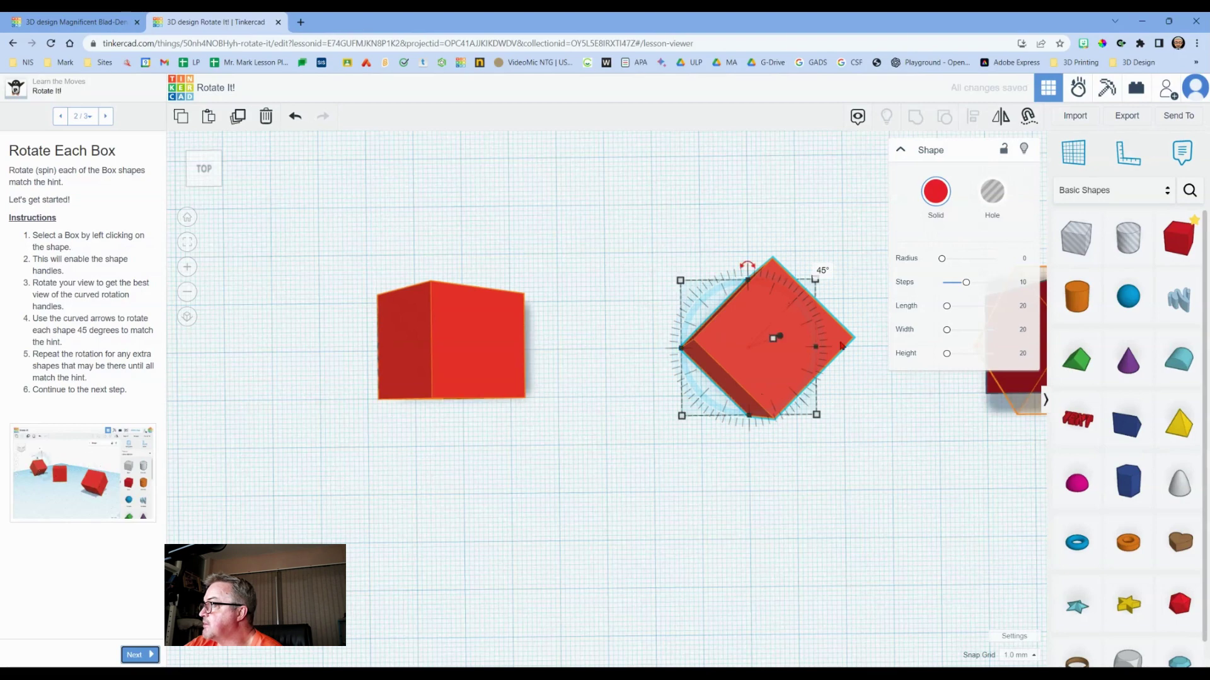
Rotate the right box 45° as seen from its right side to match its hint, and move on to the Size It Up! lesson.
left_click(937, 476)
middle_click_drag(937, 470, 400, 481)
right_click_drag(621, 489, 336, 342)
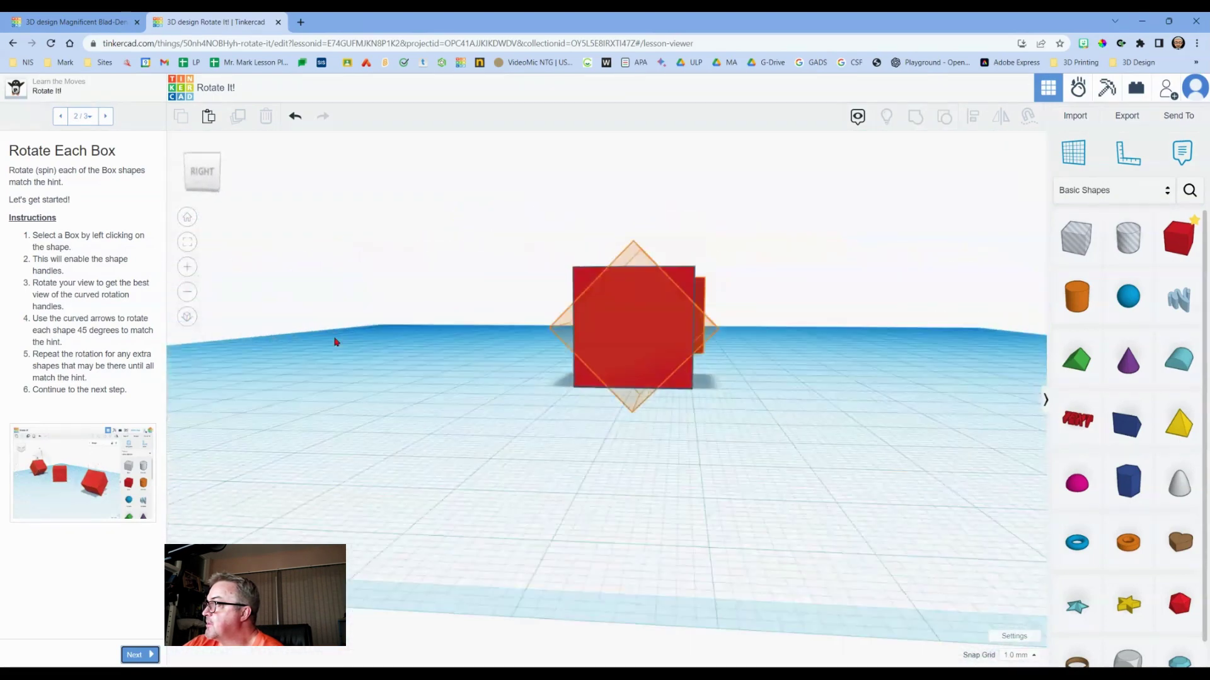
left_click(658, 319)
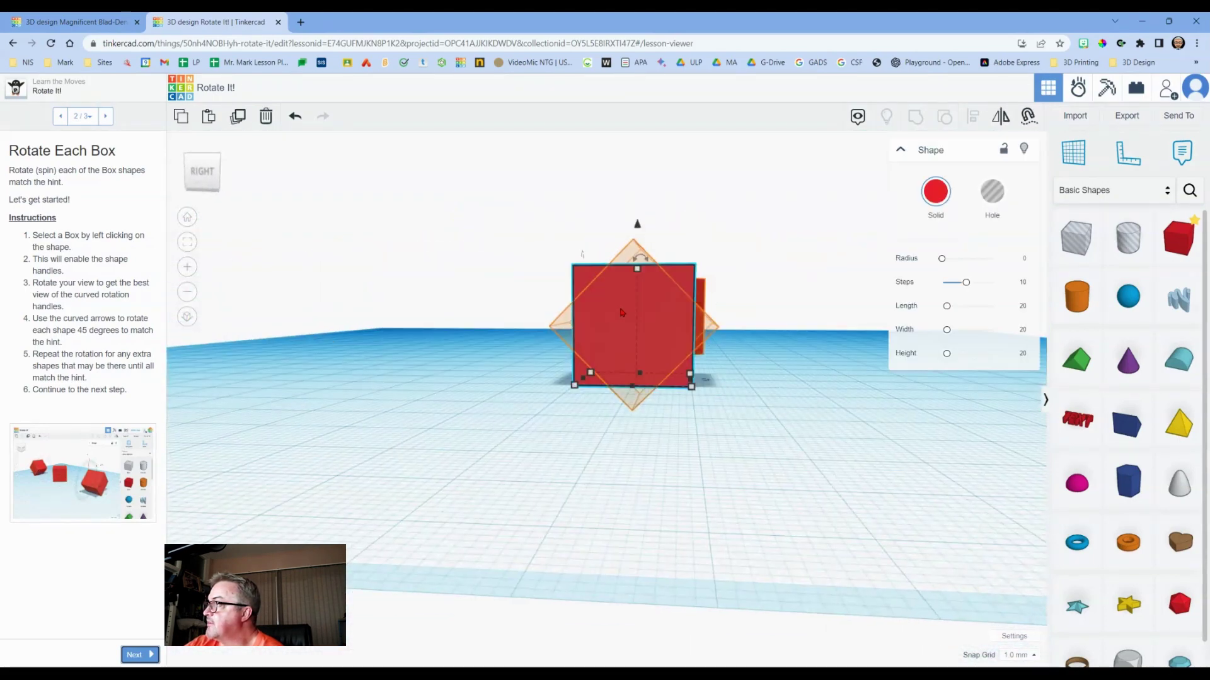
left_click_drag(643, 259, 691, 276)
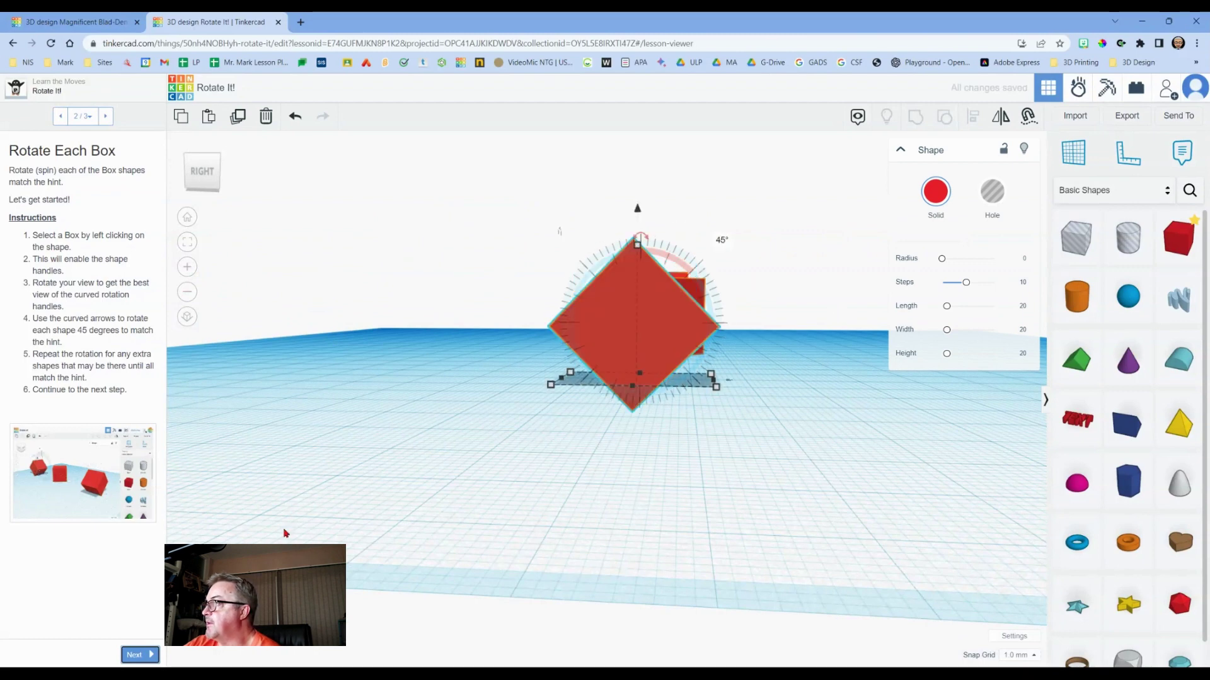
left_click(141, 655)
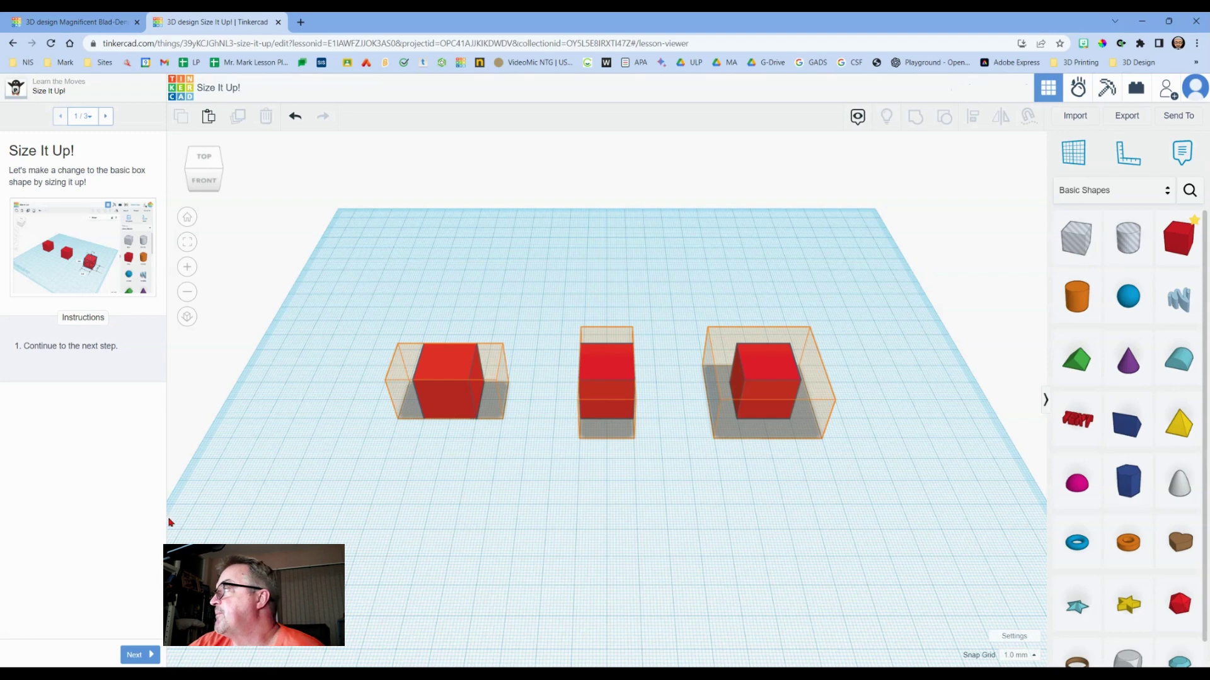
Advance to Extend Each Block and stretch the left box to 40 mm by 20 mm, filling its orange hint on both sides.
left_click(135, 656)
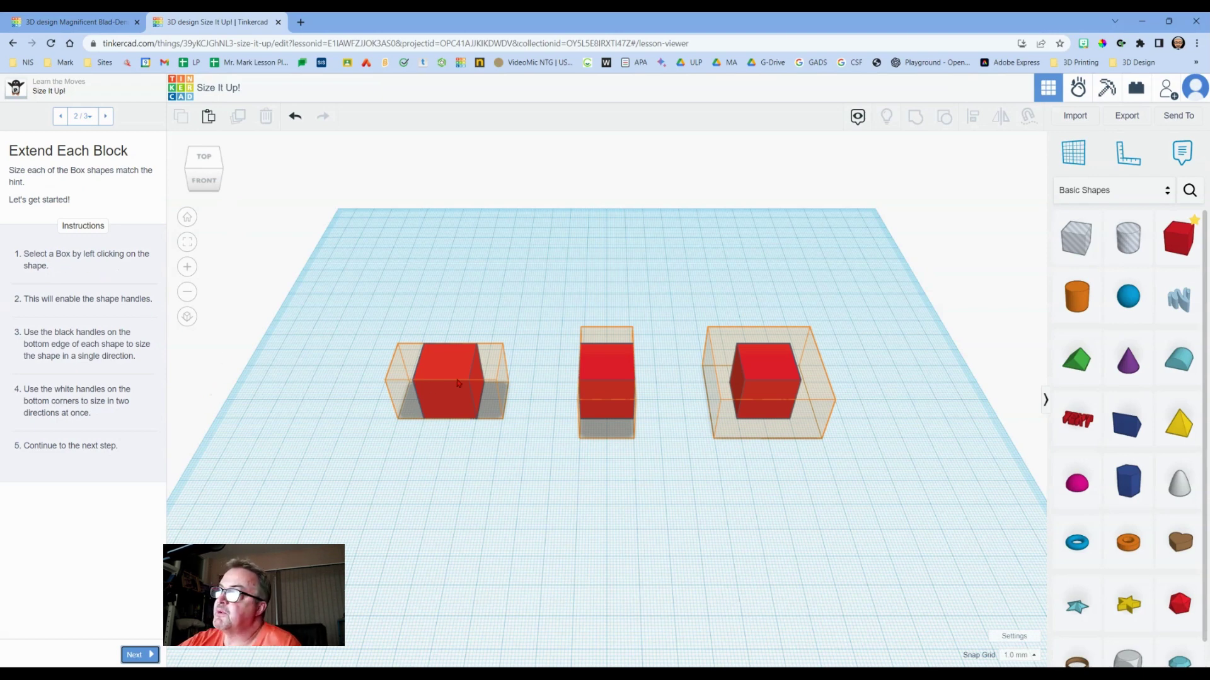
right_click_drag(451, 393, 484, 365)
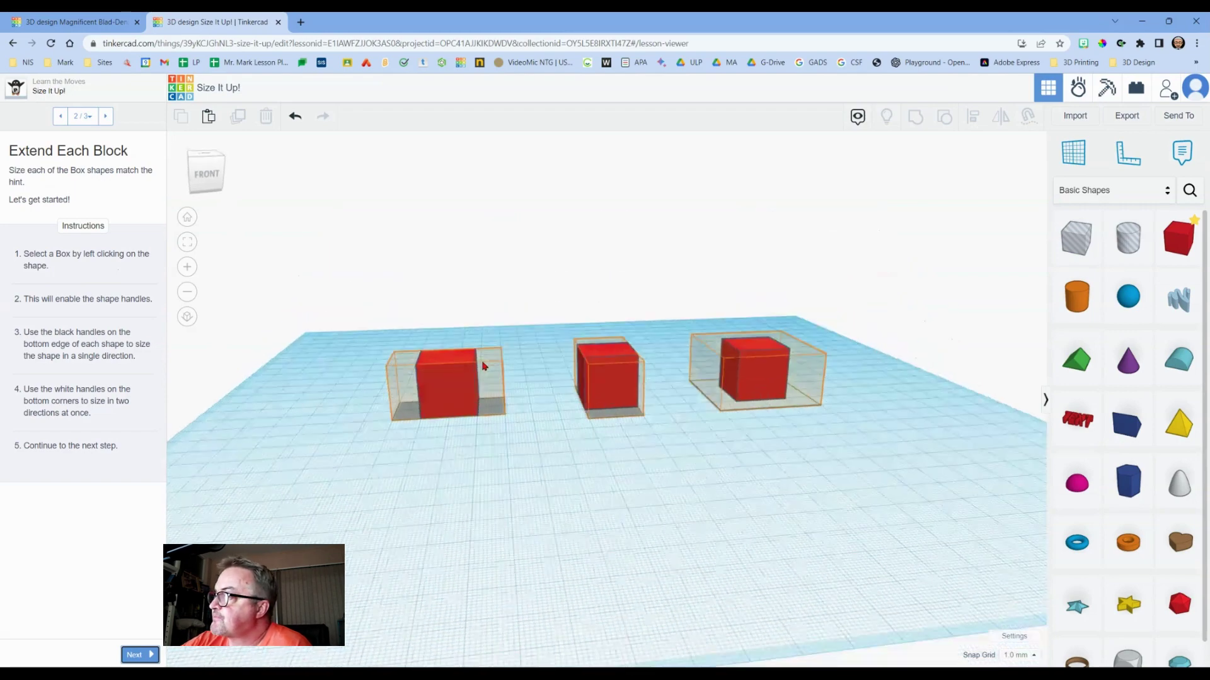
left_click(451, 384)
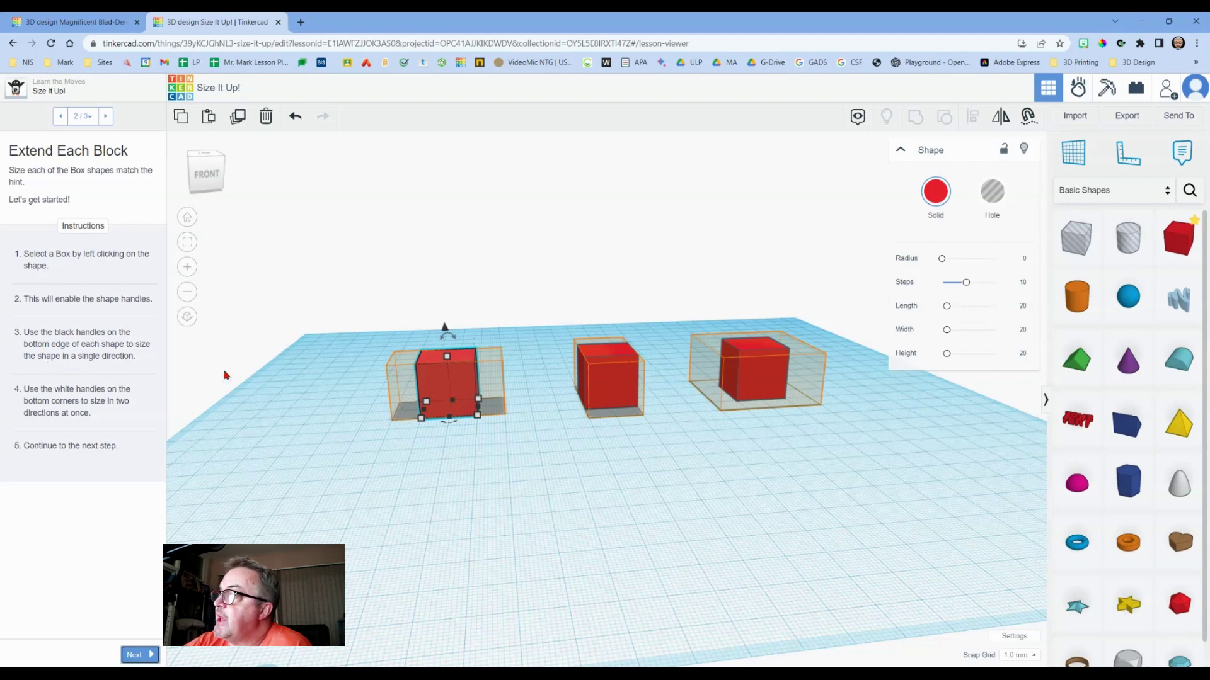
right_click_drag(251, 355, 240, 399)
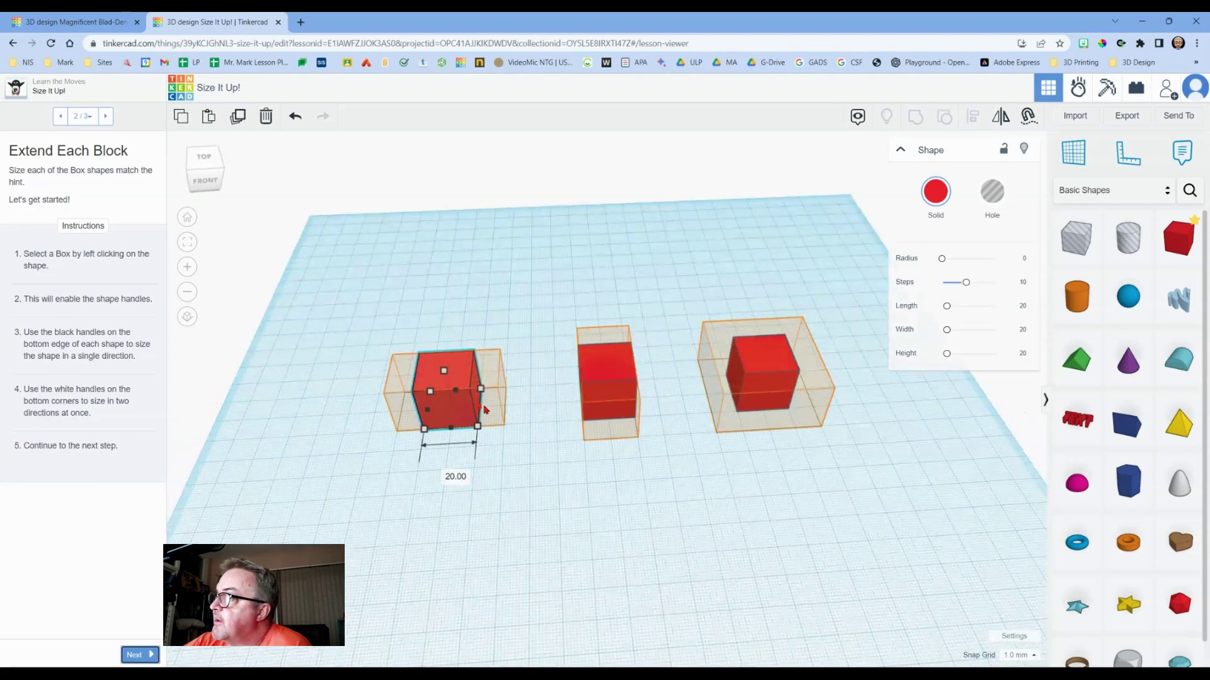
left_click_drag(479, 409, 508, 411)
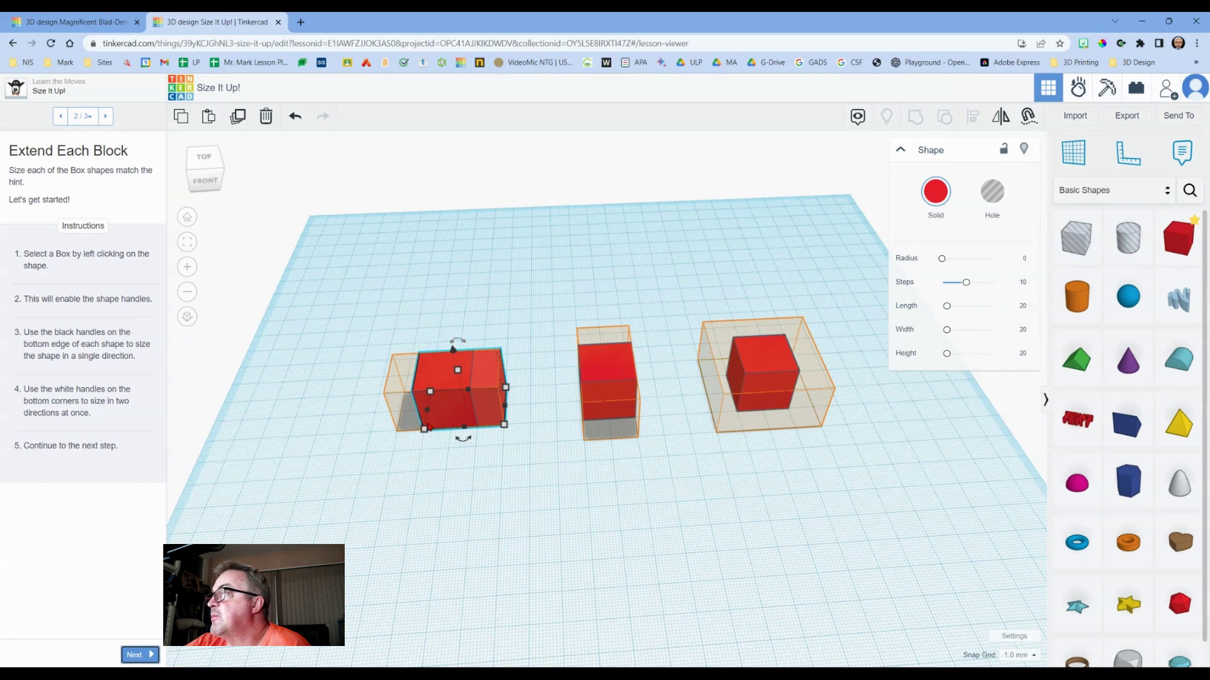
left_click_drag(425, 431, 406, 409)
left_click_drag(403, 411, 399, 433)
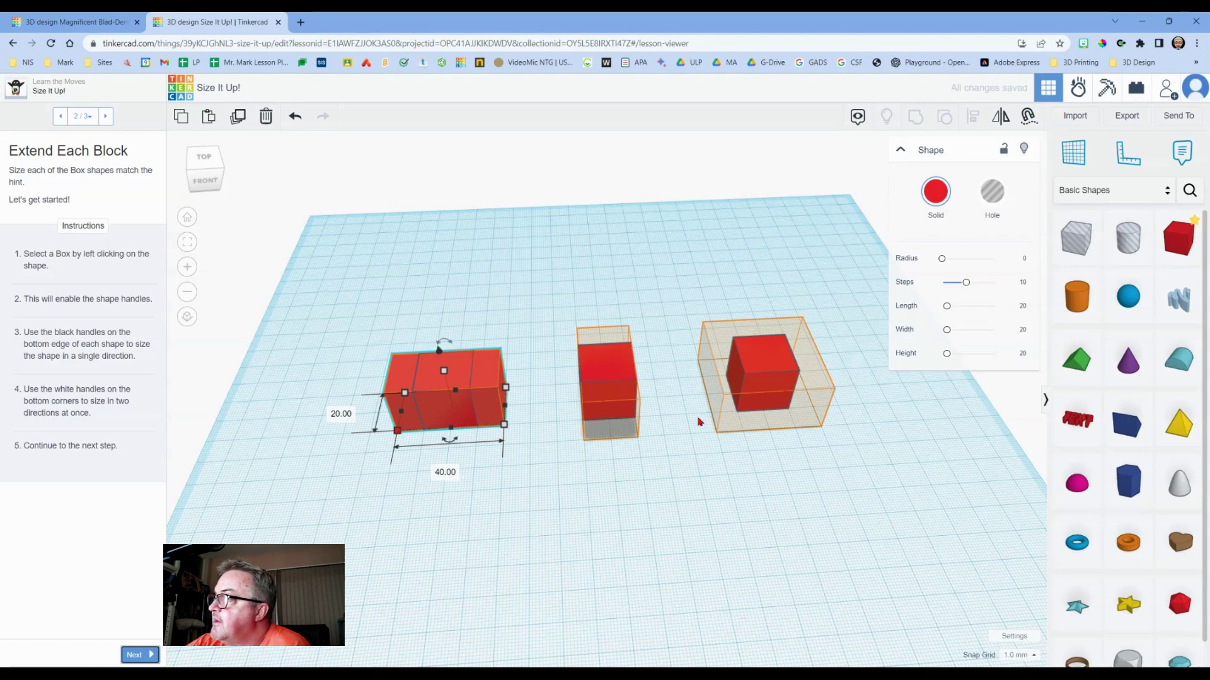
Stretch the middle box toward its front and back to 40 mm so it fills its orange hint.
left_click(497, 553)
right_click_drag(497, 554, 192, 534)
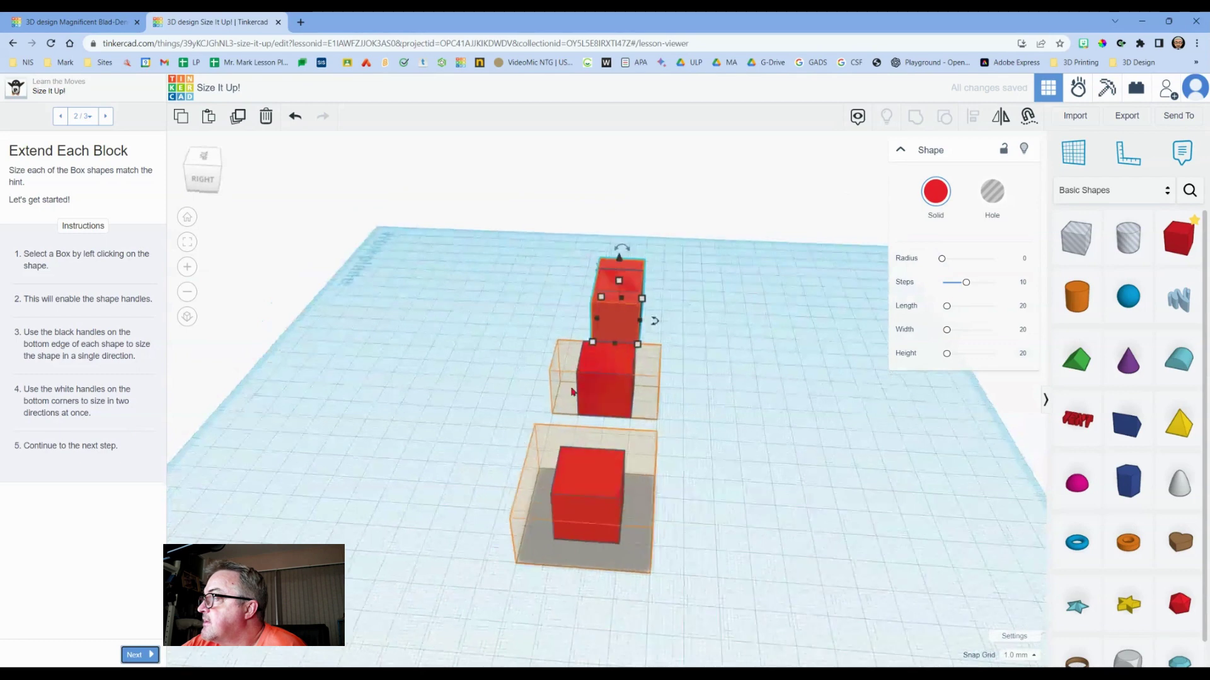
left_click(606, 378)
left_click_drag(632, 401, 662, 402)
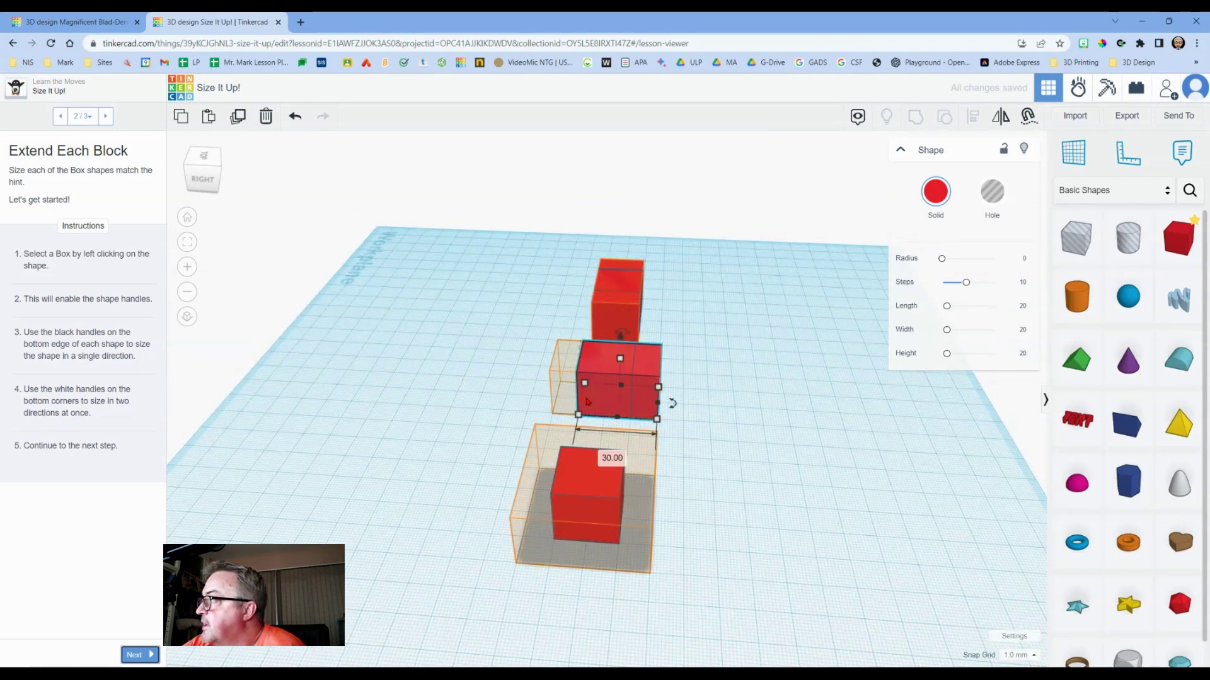
left_click_drag(585, 400, 558, 397)
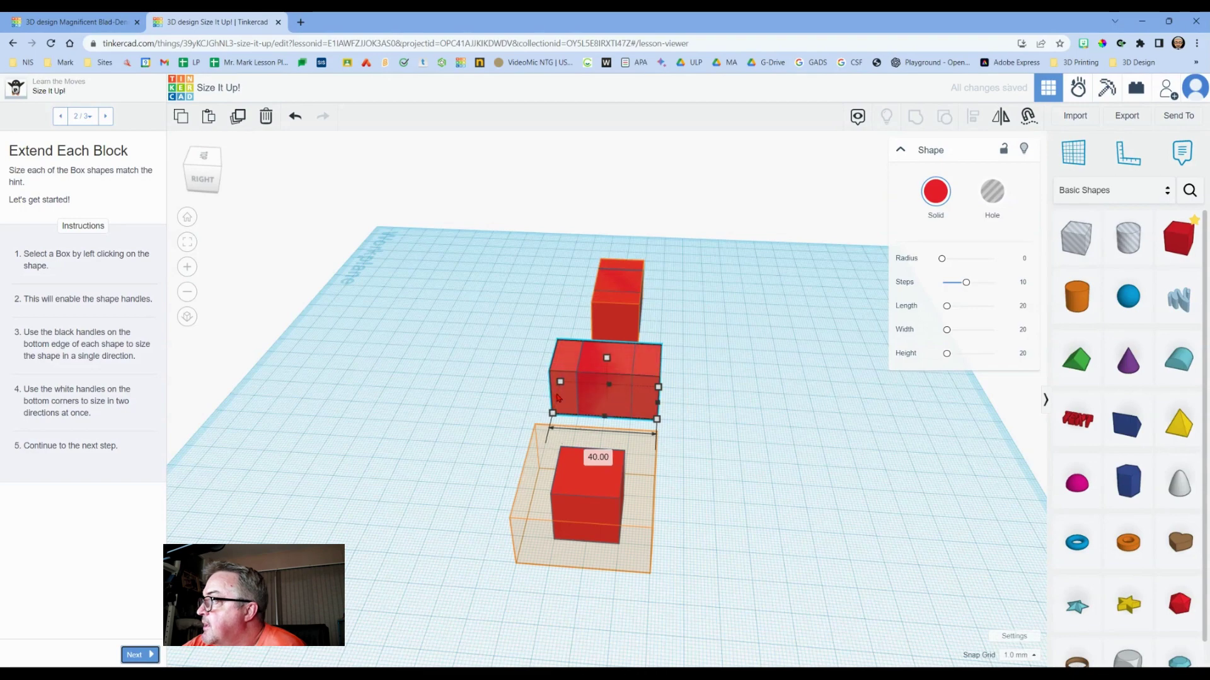
Stretch the remaining box from two opposite corners to about 40 mm by 40 mm so it fills its orange hint.
scroll(621, 479, "down", 1)
left_click(615, 482)
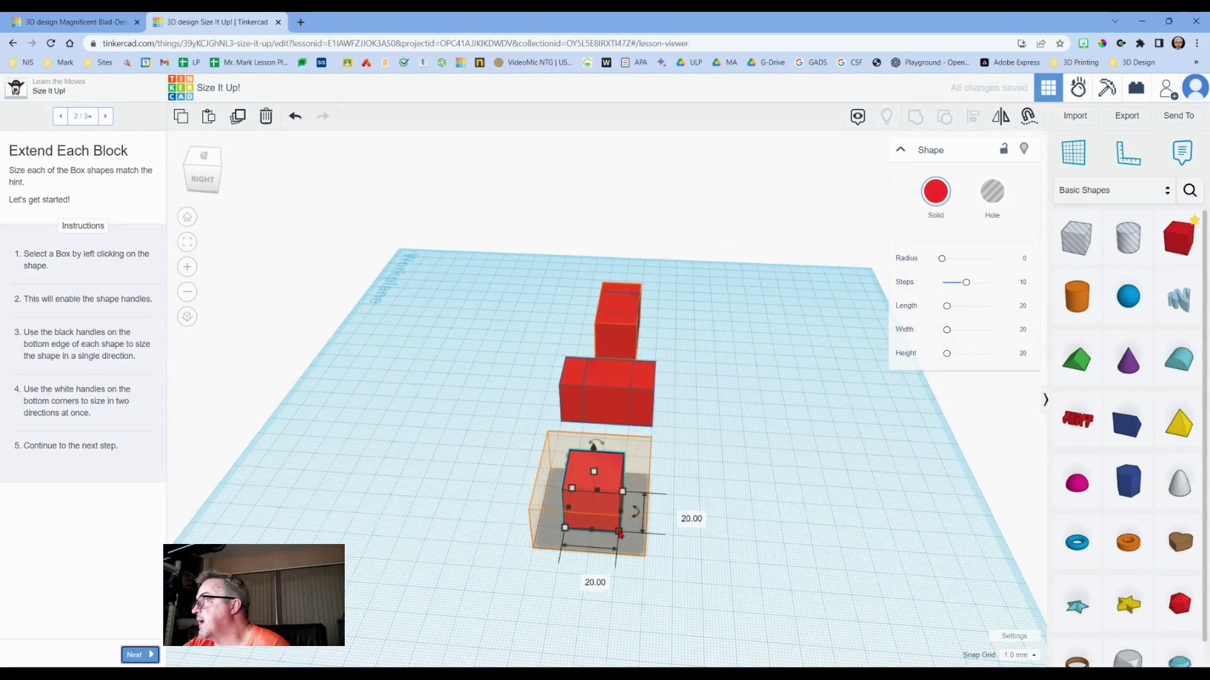
left_click_drag(620, 533, 644, 556)
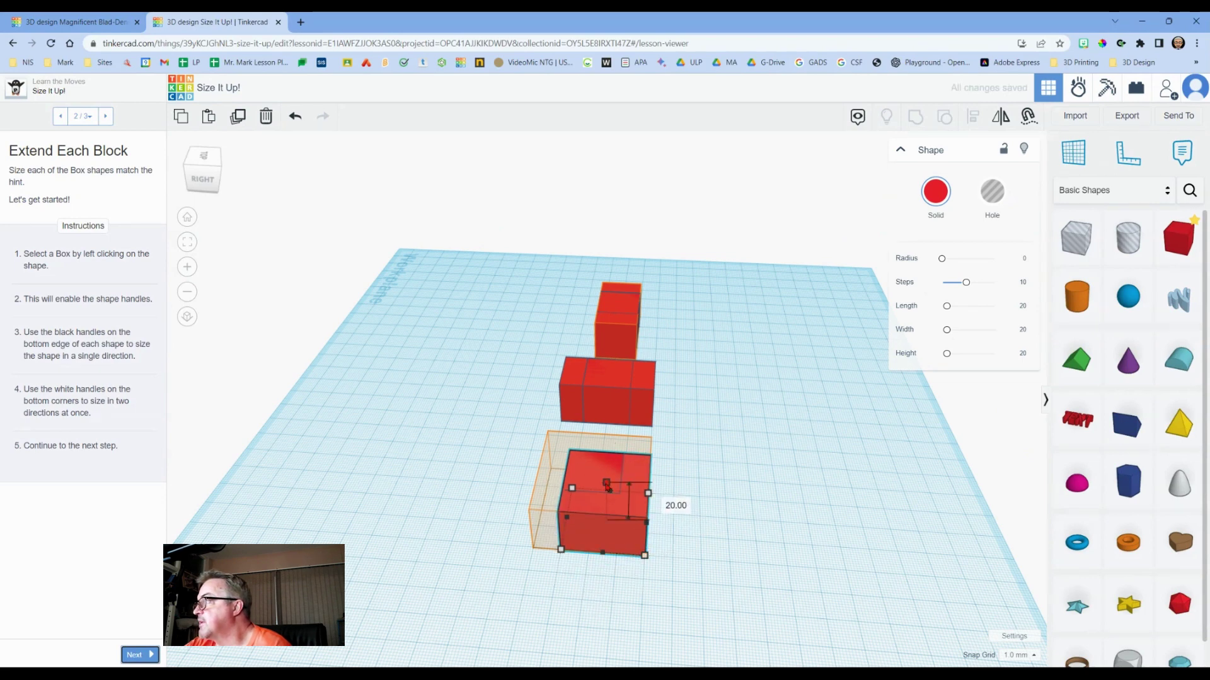
left_click_drag(572, 488, 550, 474)
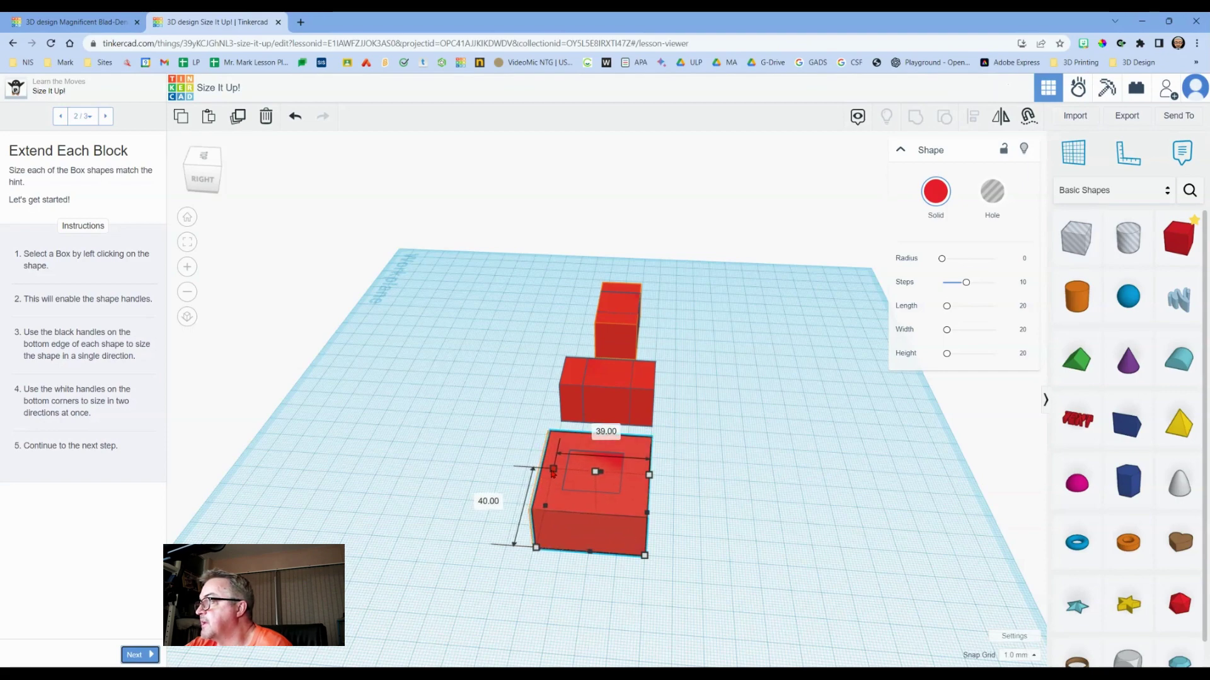
left_click(742, 492)
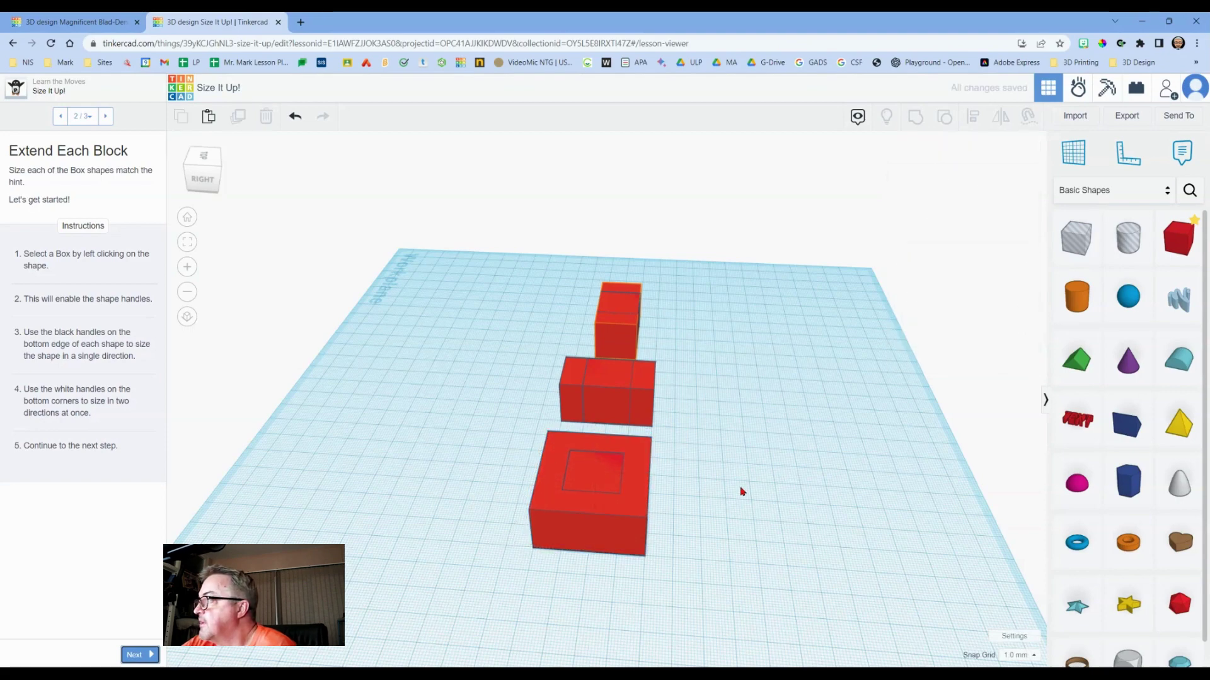
right_click_drag(739, 489, 927, 574)
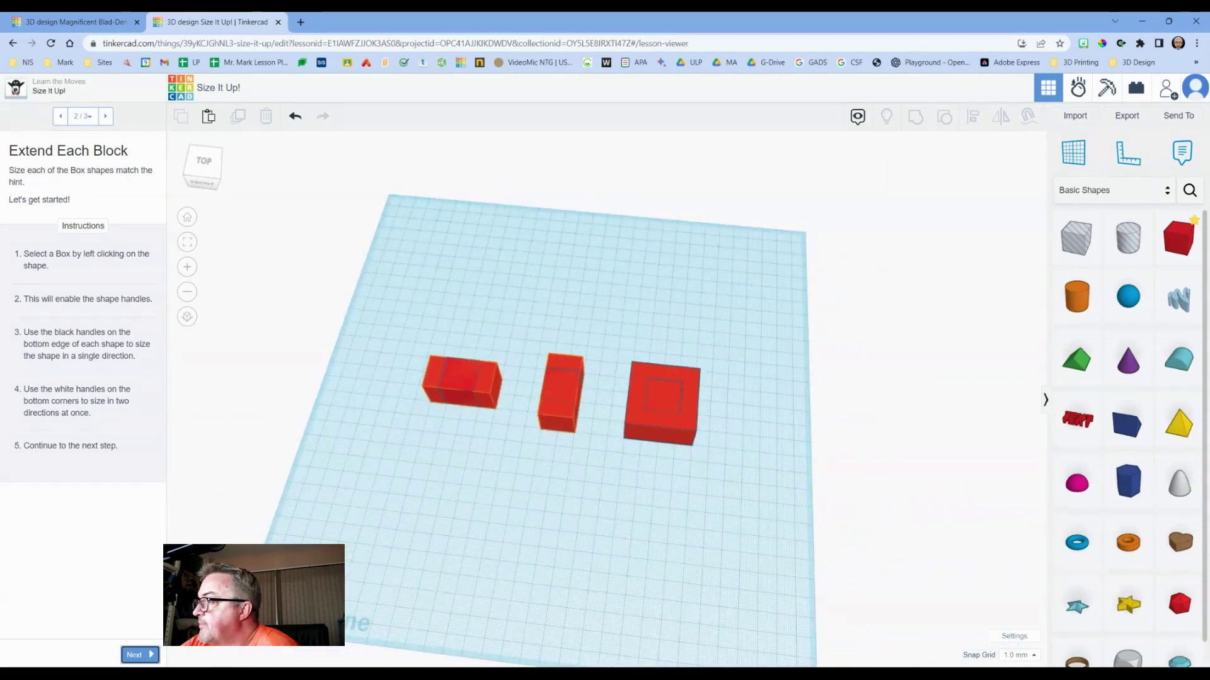
Finish the Size It Up! lesson, continue to the Group It! lesson and advance to Group the Shapes on the Left.
left_click(146, 659)
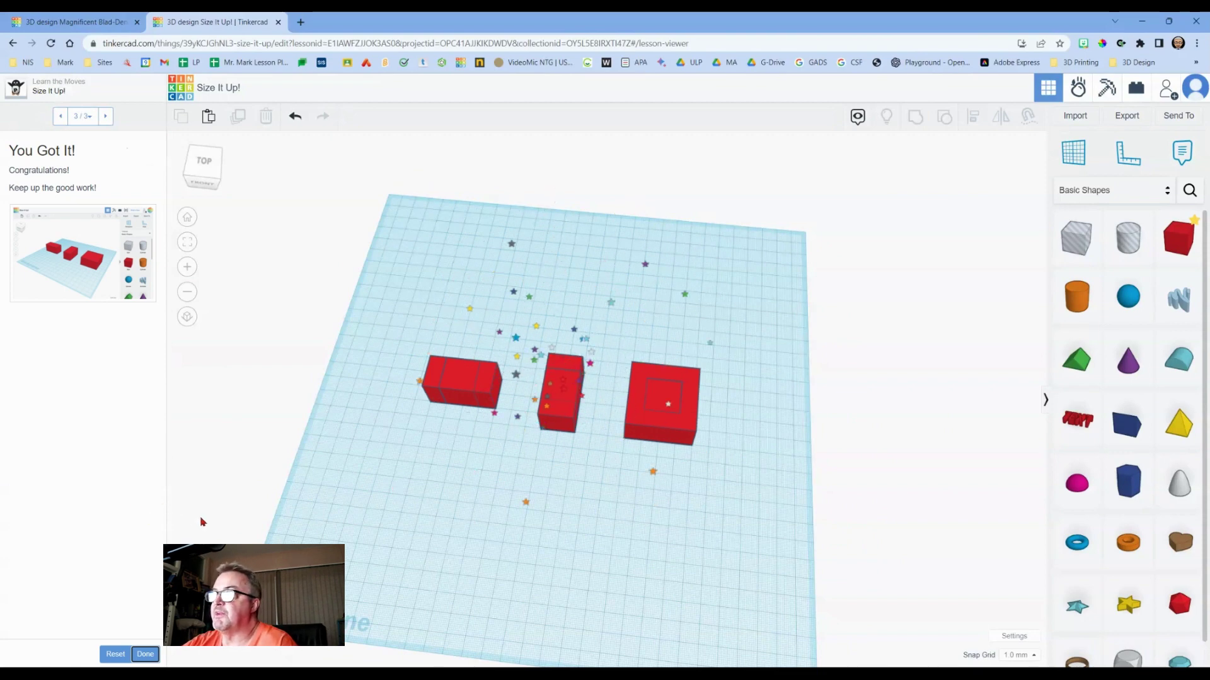
left_click(145, 656)
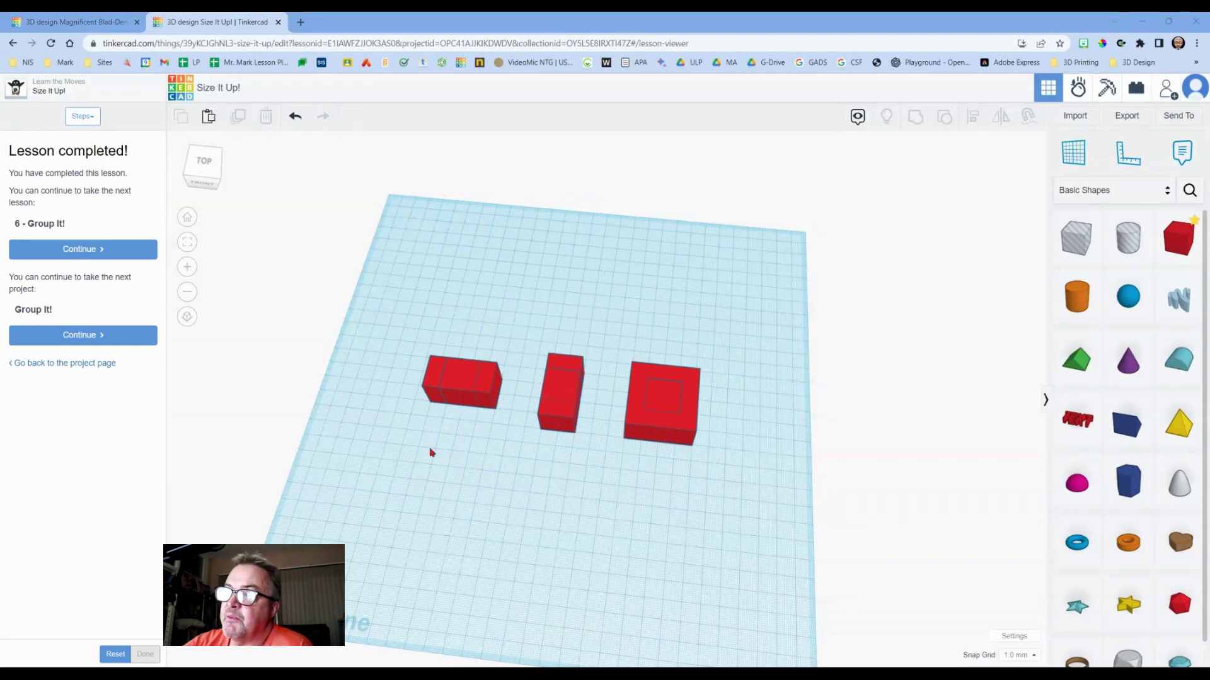
left_click(73, 249)
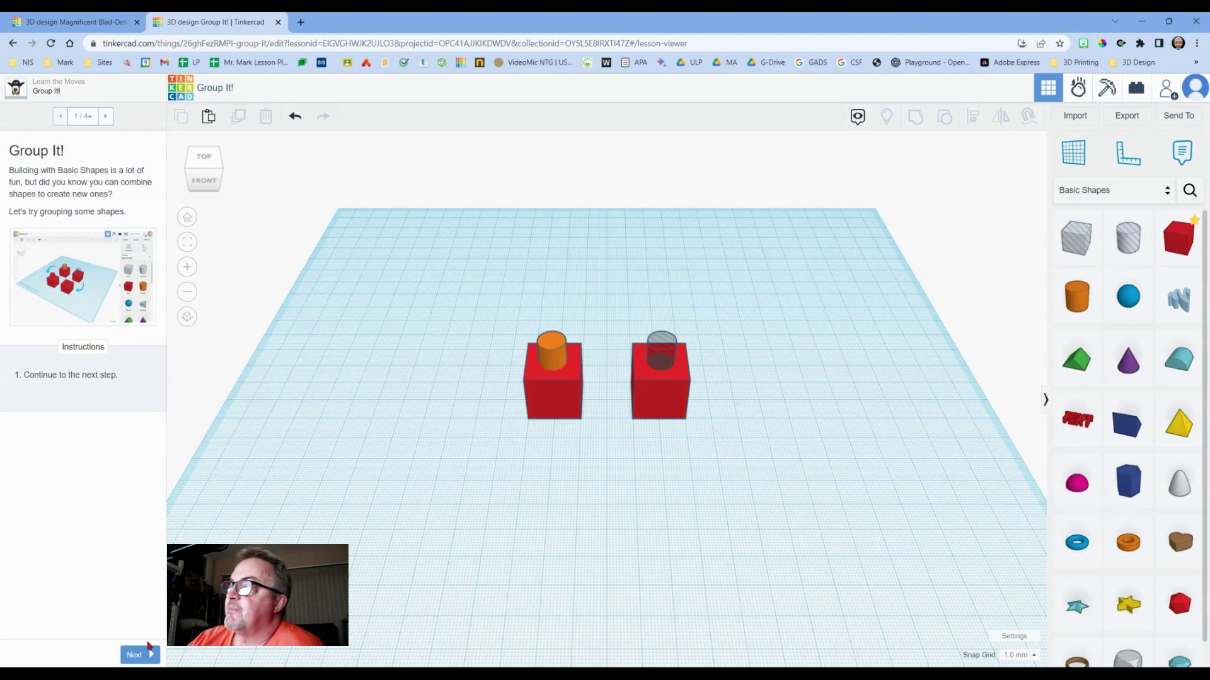
left_click(135, 657)
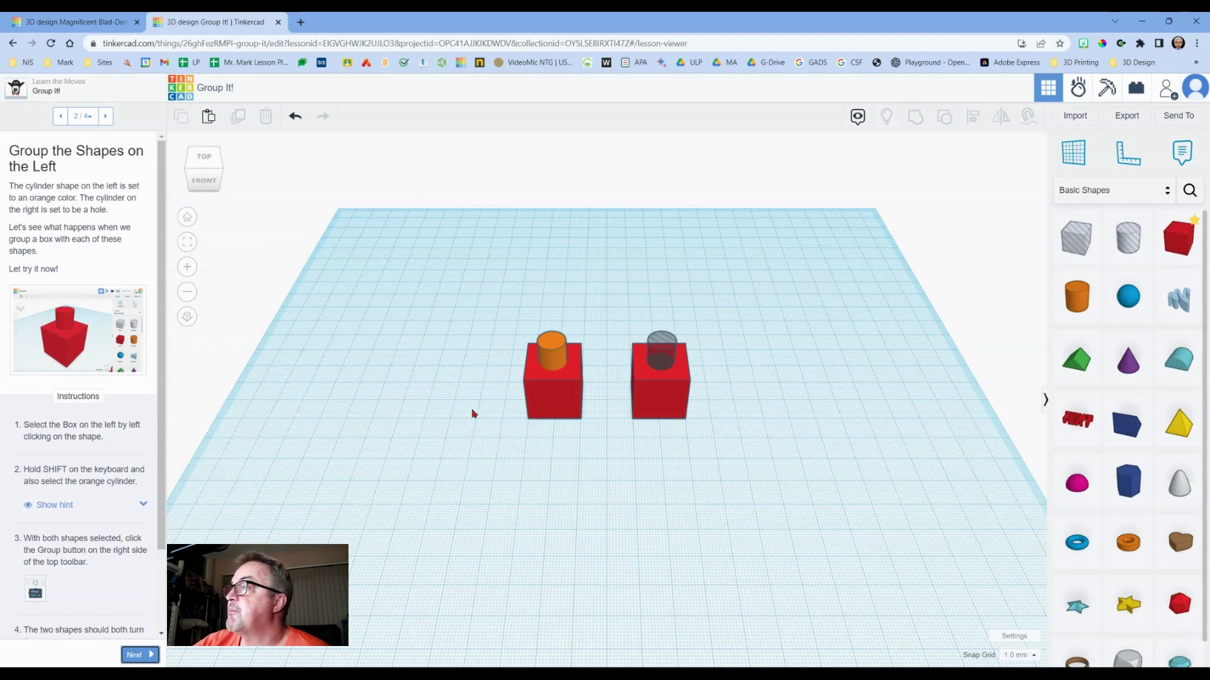
Group the left box with the orange cylinder, selecting the box first, and reveal the hints on selection outlines and group color.
left_click(564, 398)
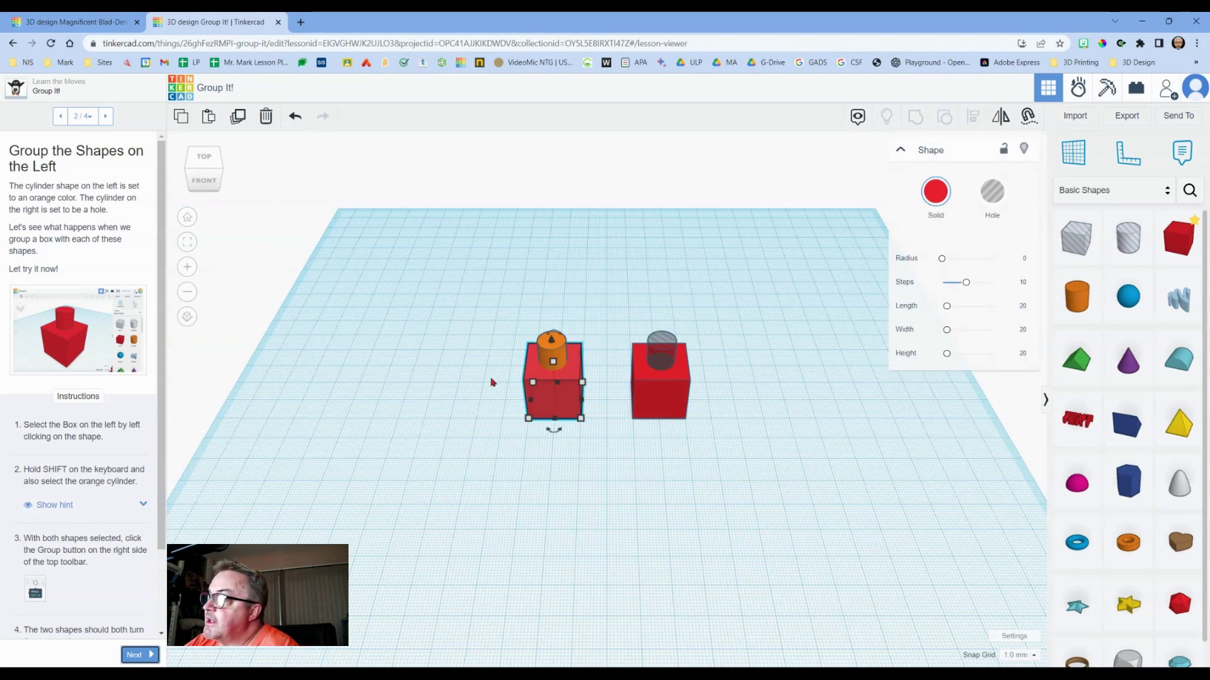
left_click(557, 356, "shift")
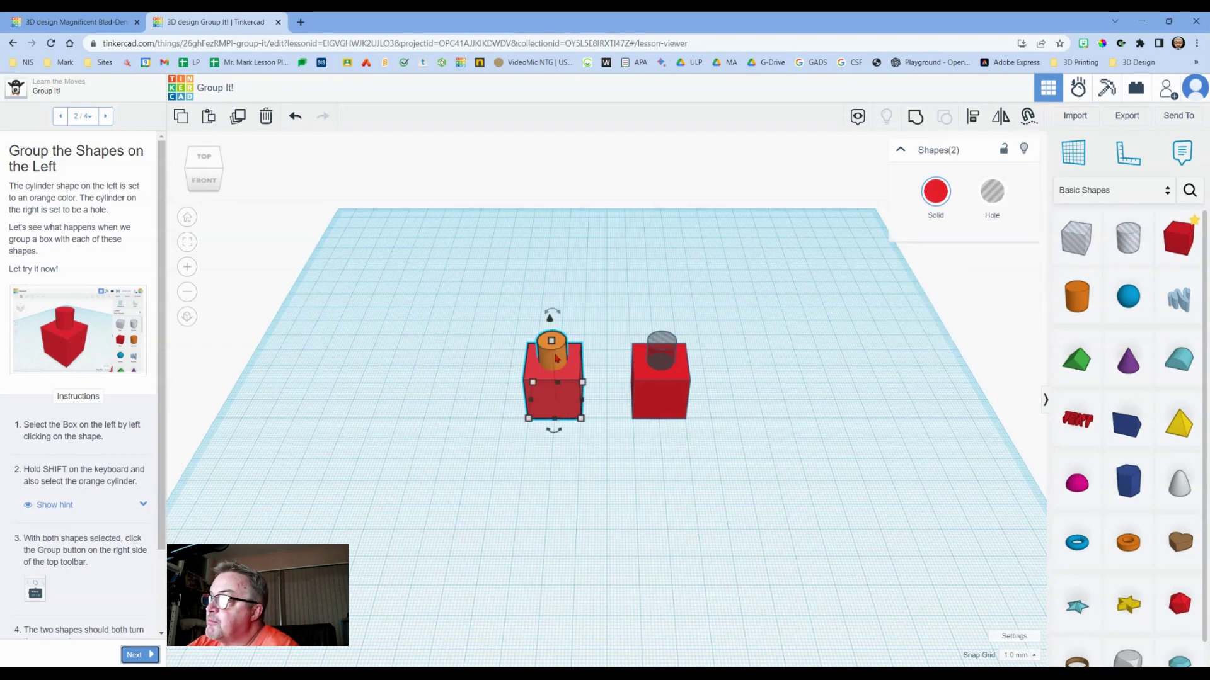
left_click(61, 506)
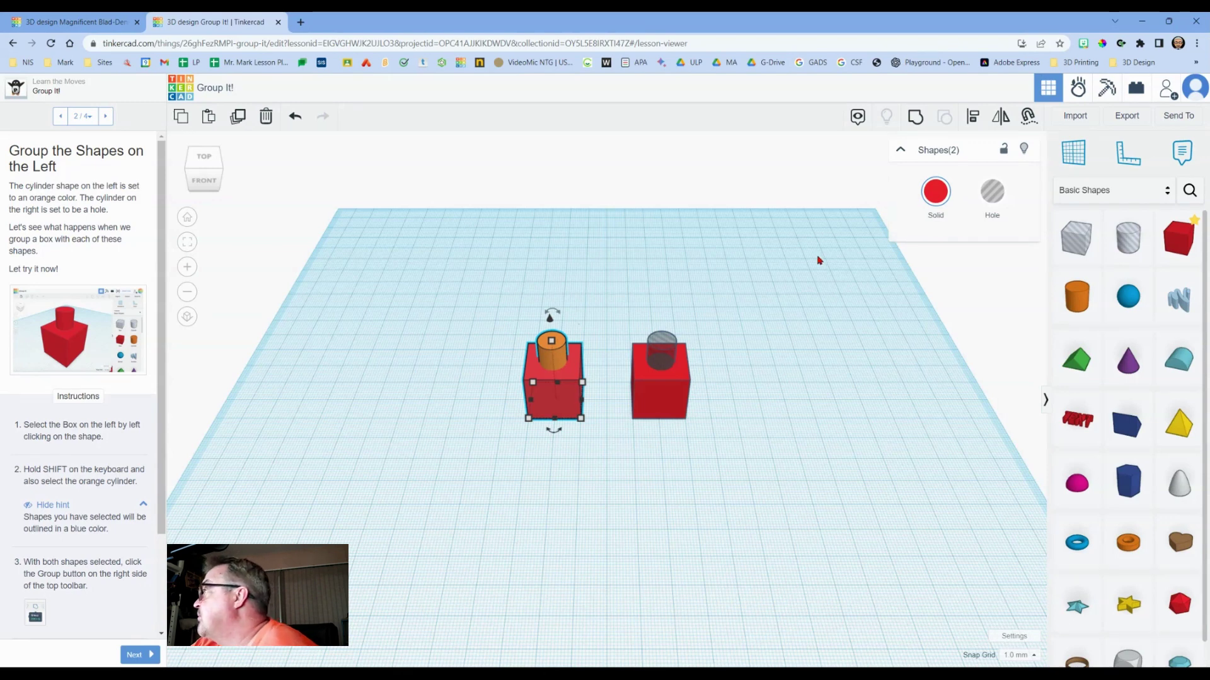
left_click(915, 118)
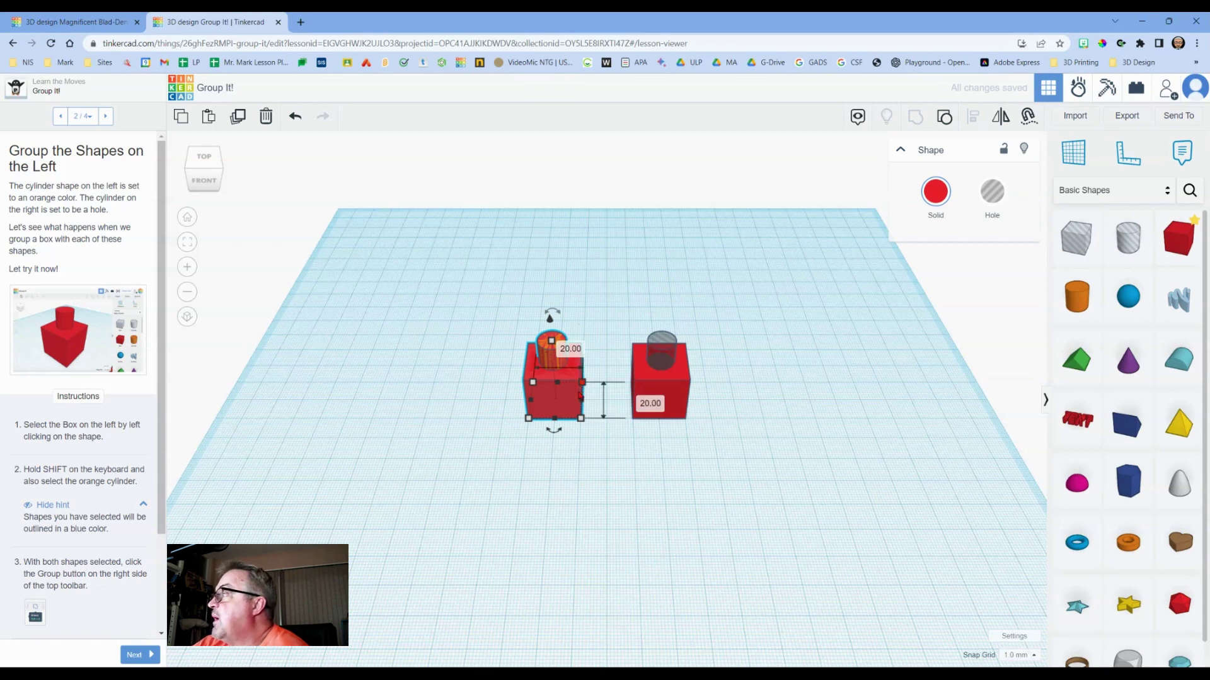
scroll(140, 608, "down", 2)
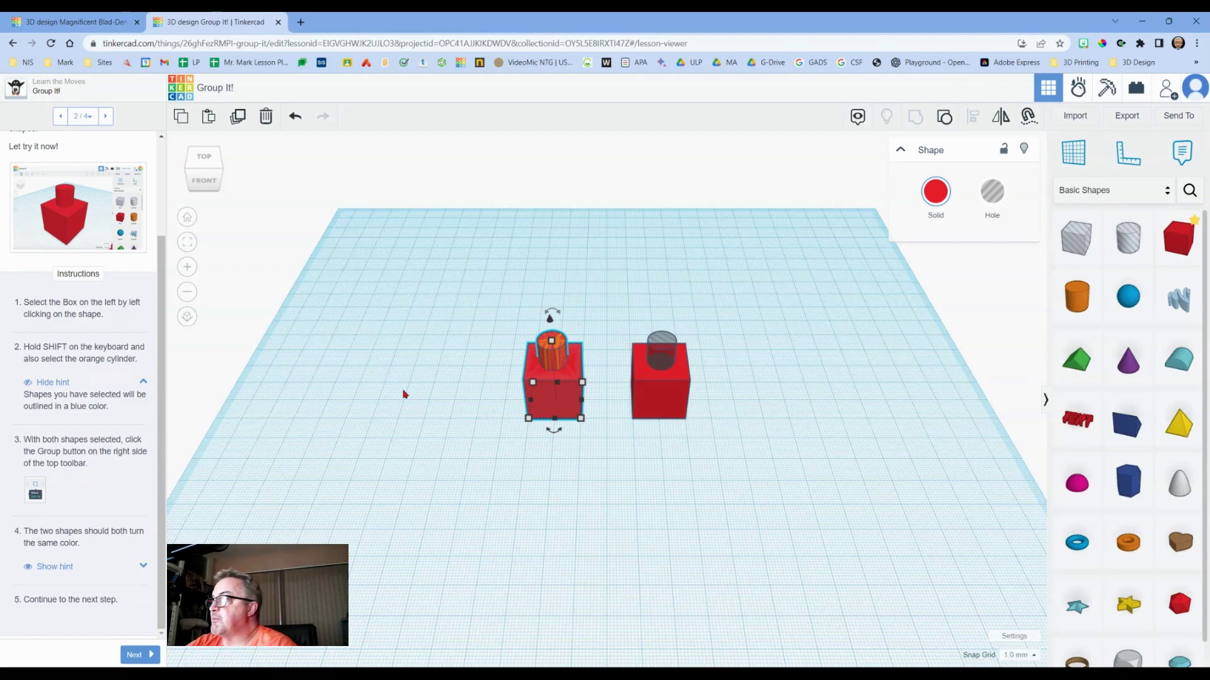
scroll(567, 371, "up", 1)
scroll(566, 372, "up", 1)
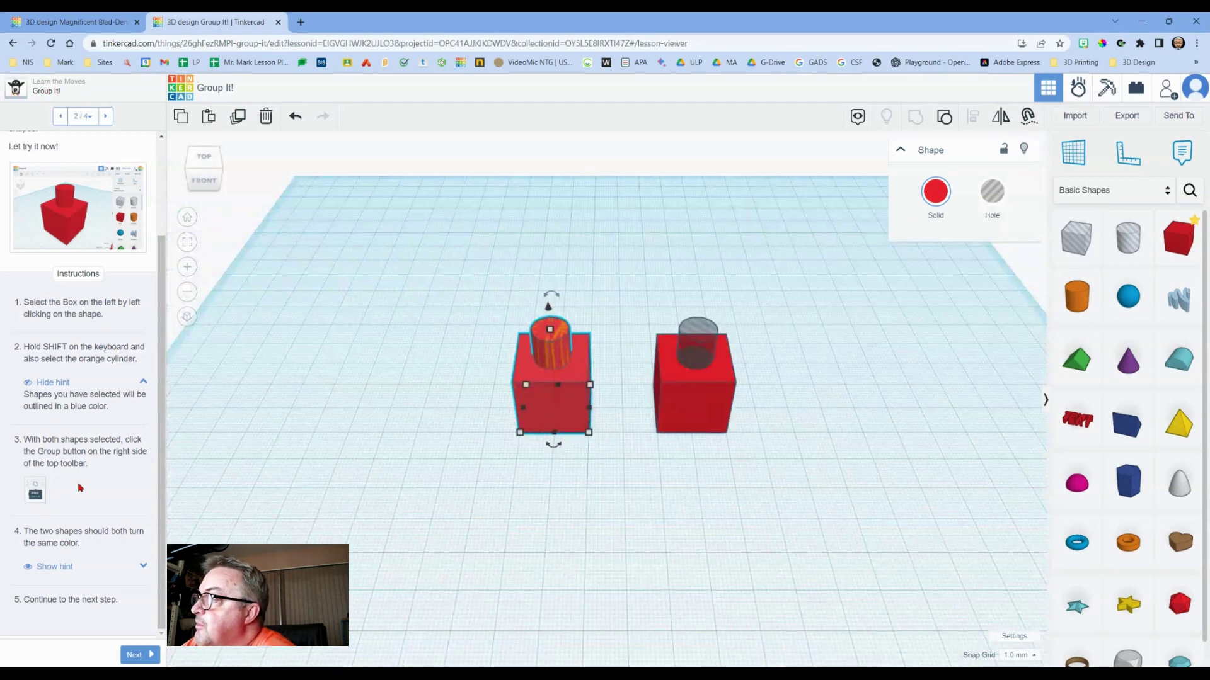
left_click(63, 568)
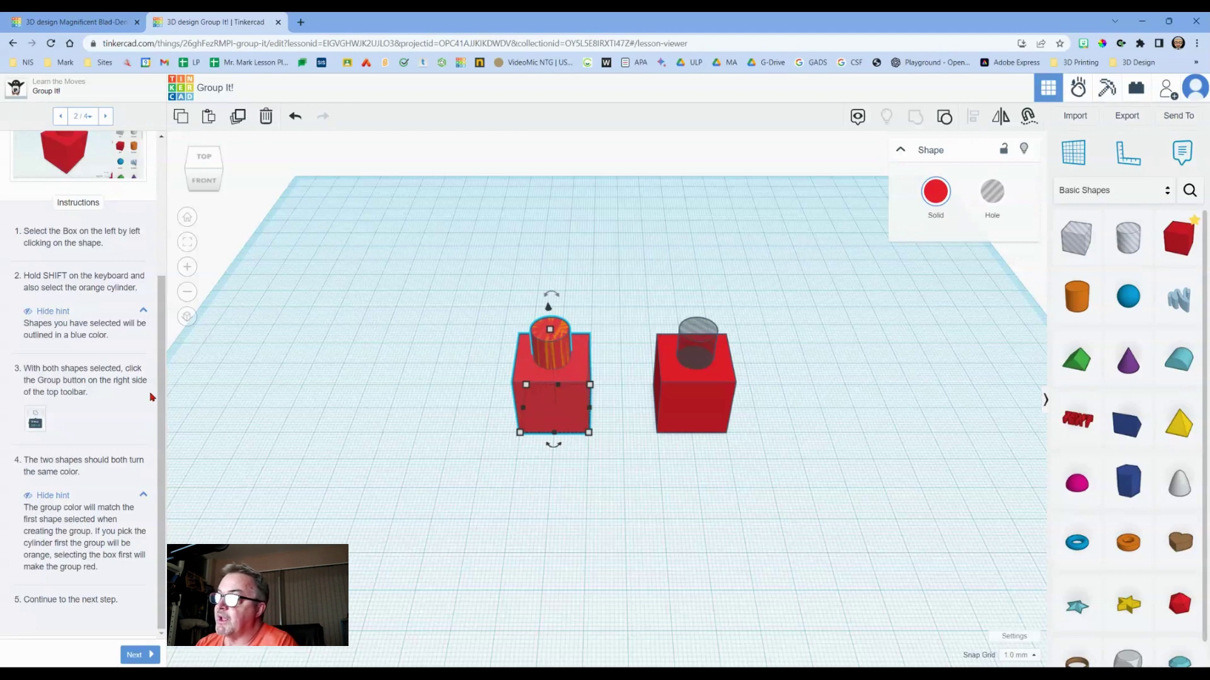
Advance to Group the Shapes on the Right and group the right box with the transparent cylinder to cut a hole in it.
left_click(134, 656)
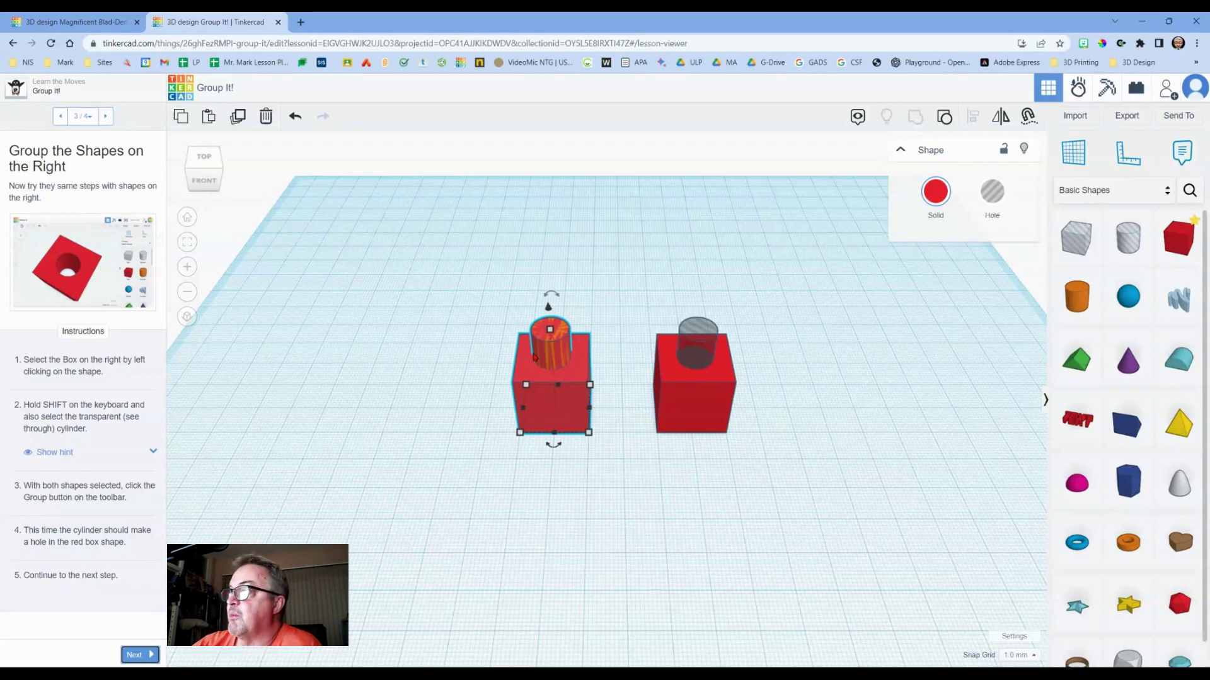
left_click(678, 398)
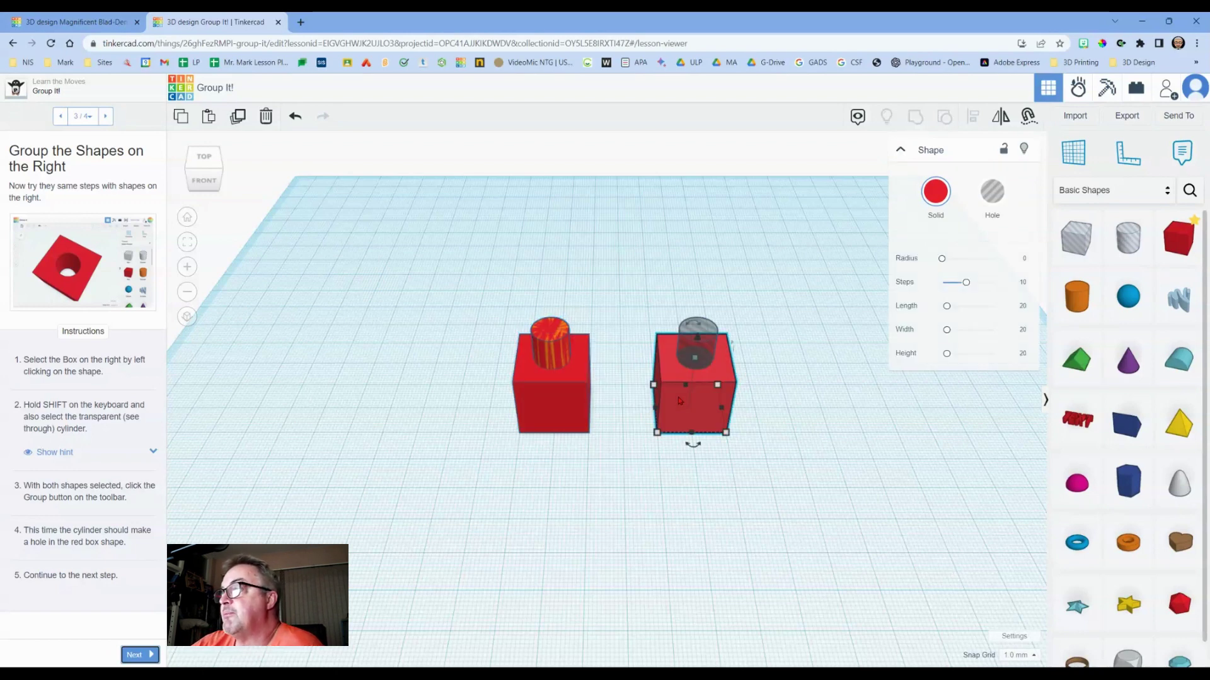
left_click(710, 341, "shift")
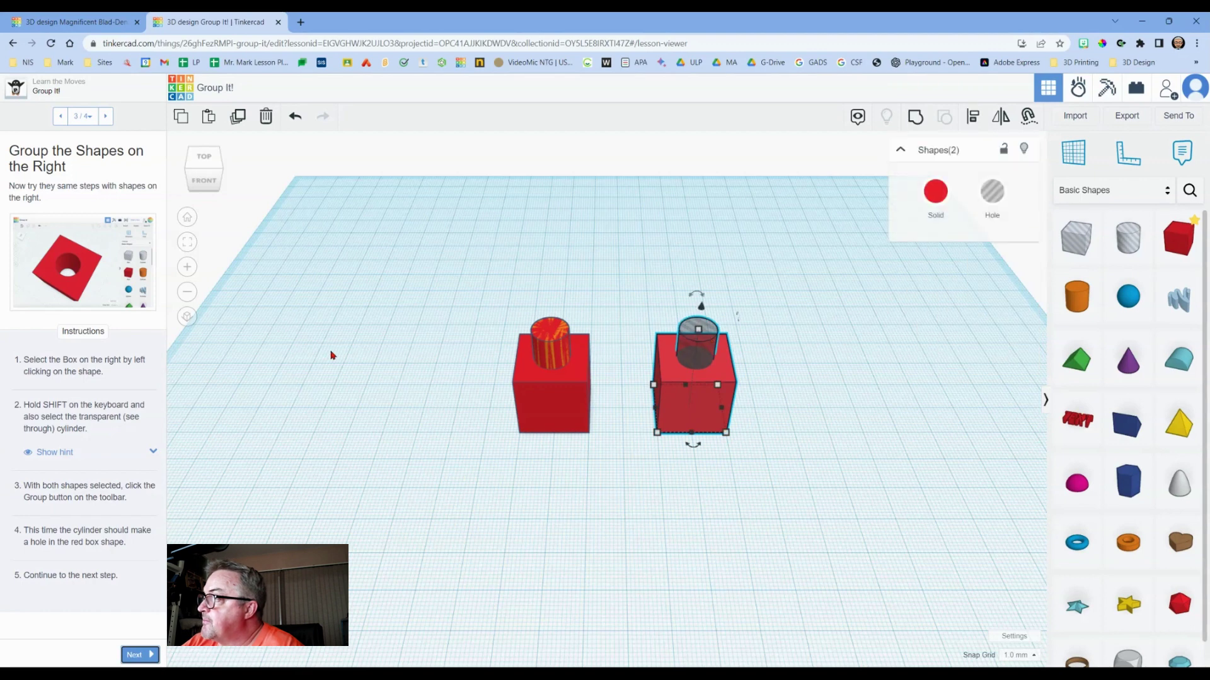
left_click(50, 454)
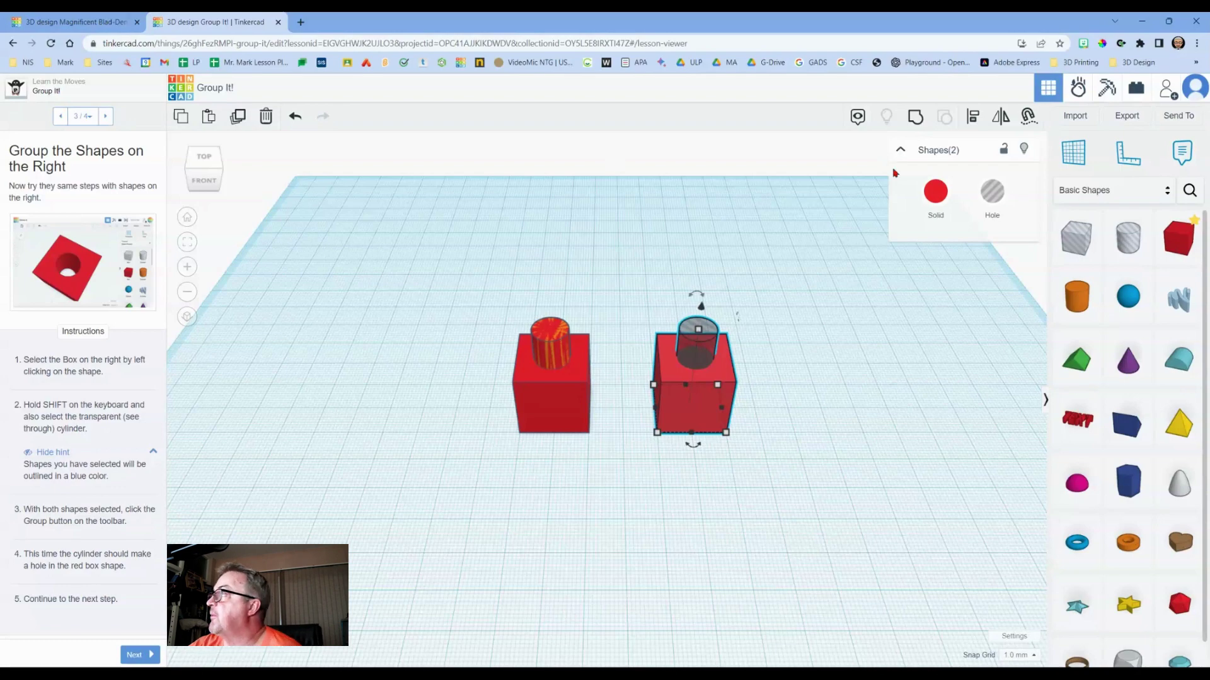
left_click(915, 117)
right_click_drag(803, 397, 906, 395)
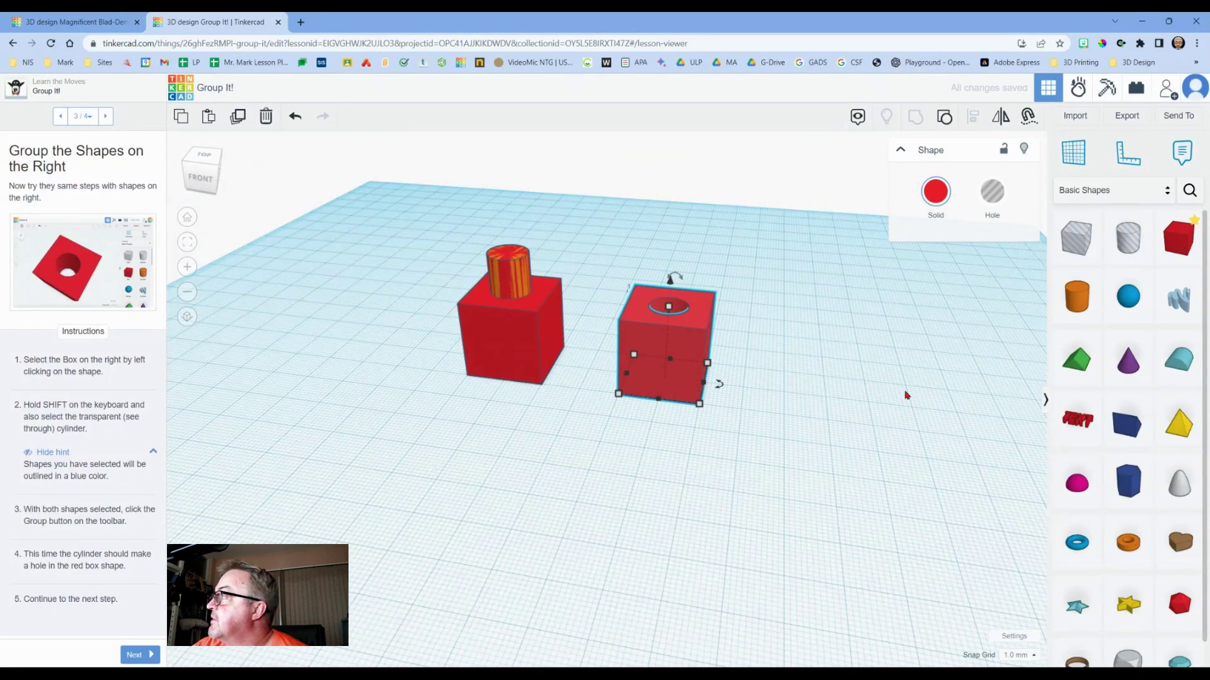
right_click_drag(795, 384, 800, 463)
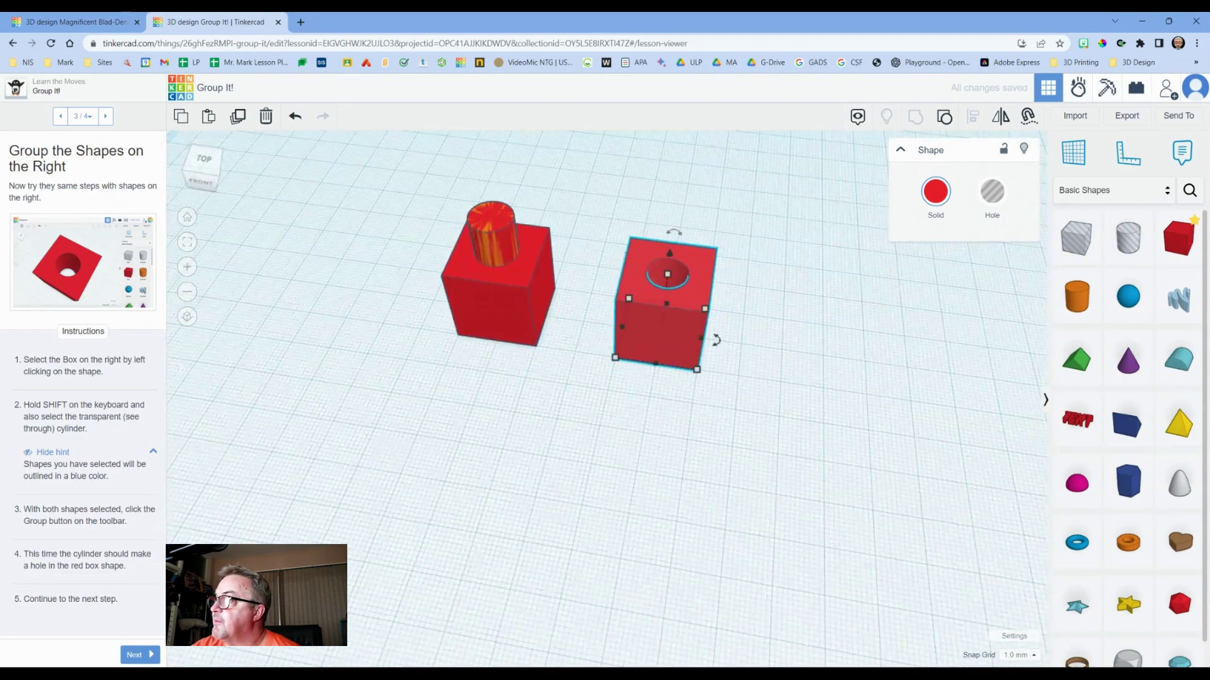
Move on to the Copy It! lesson, place a Box on its orange hint and advance to Select + Copy.
left_click(134, 655)
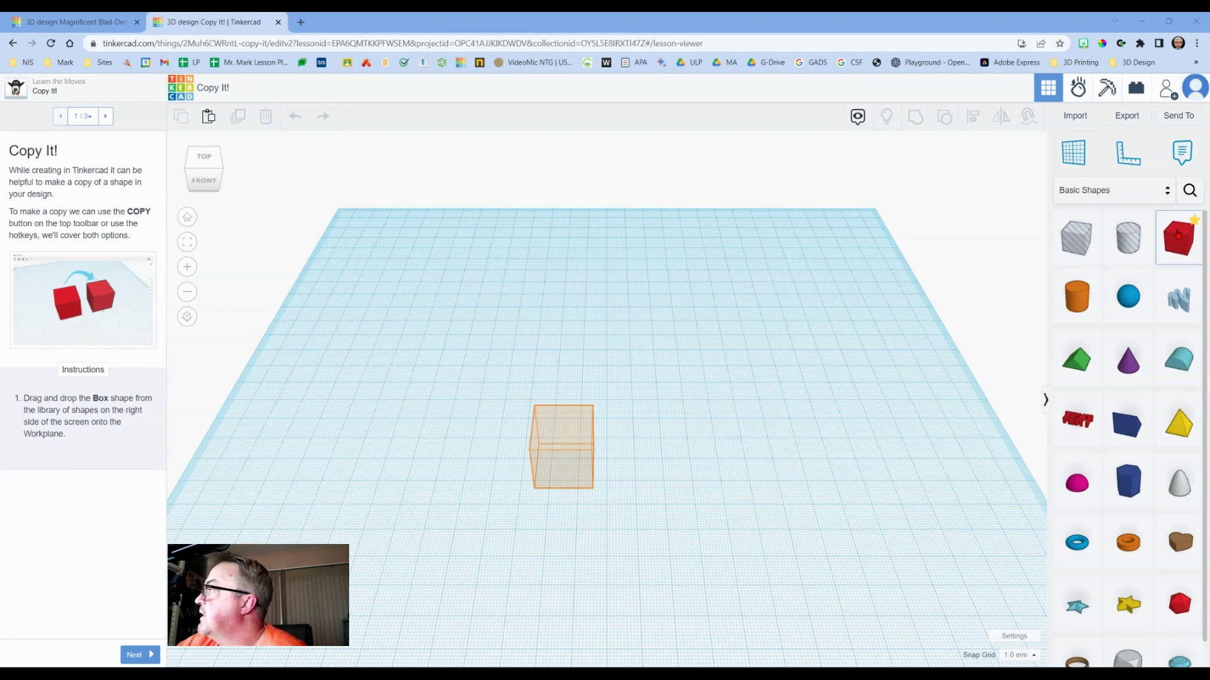
left_click_drag(1176, 235, 567, 467)
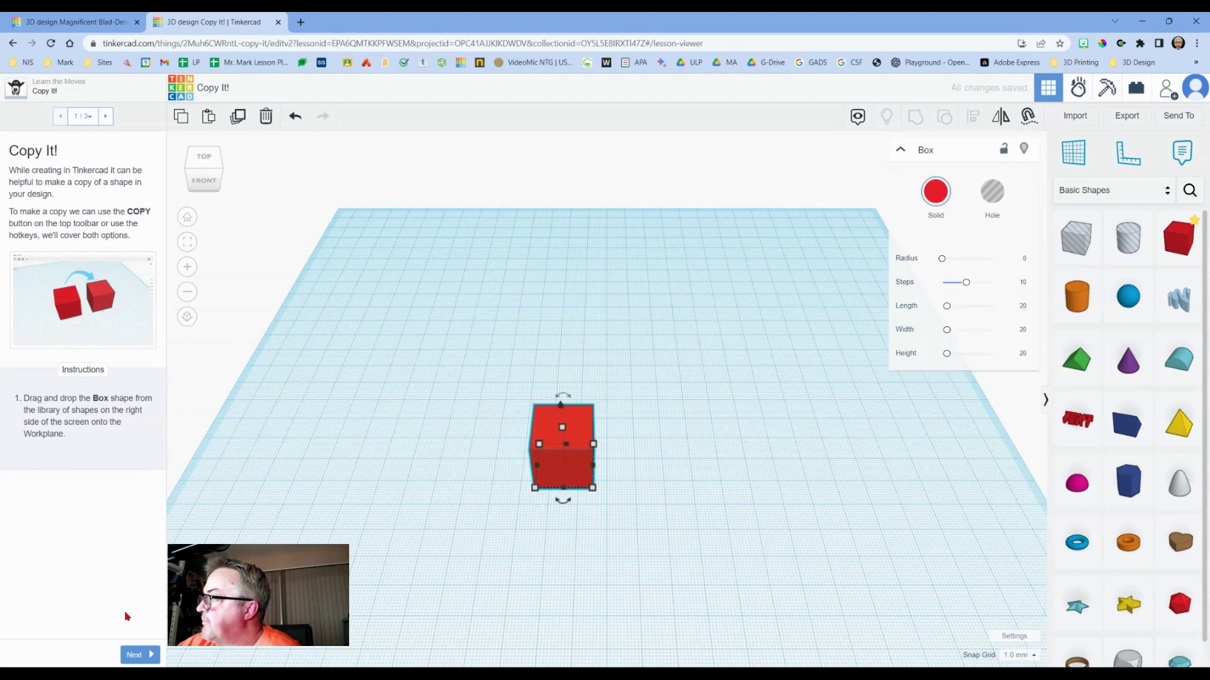
left_click(140, 656)
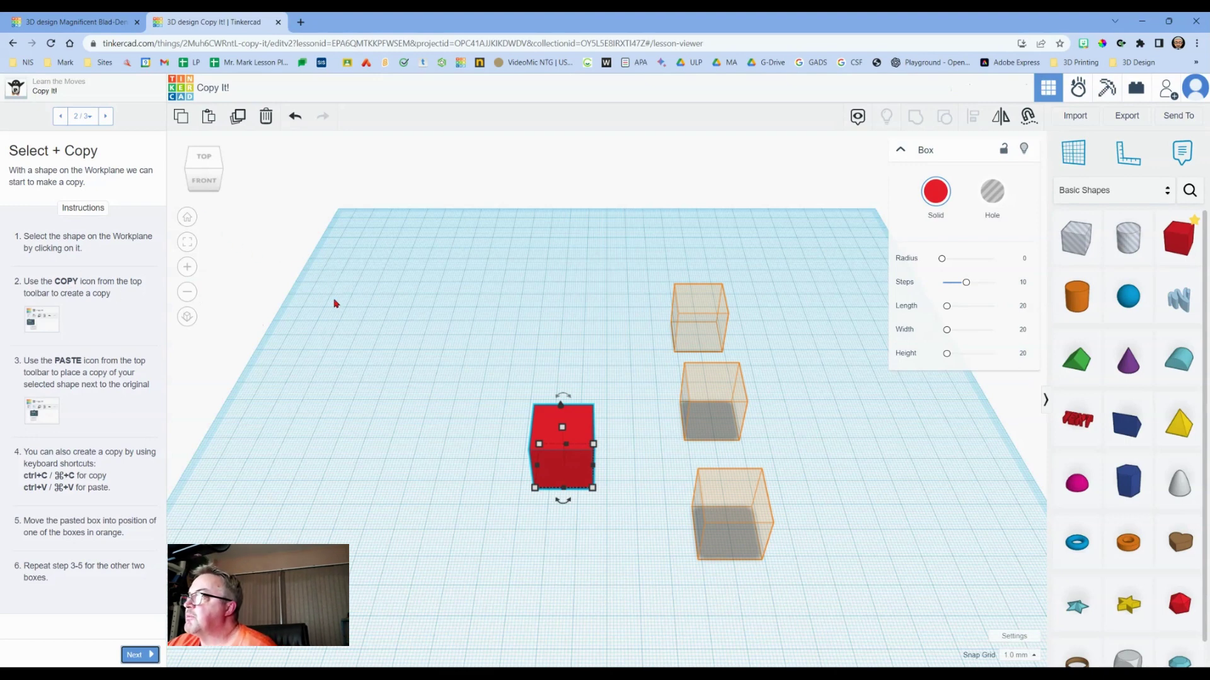
Copy the red box and move the original 10 mm left and 9 mm toward the back of the Workplane.
left_click(501, 314)
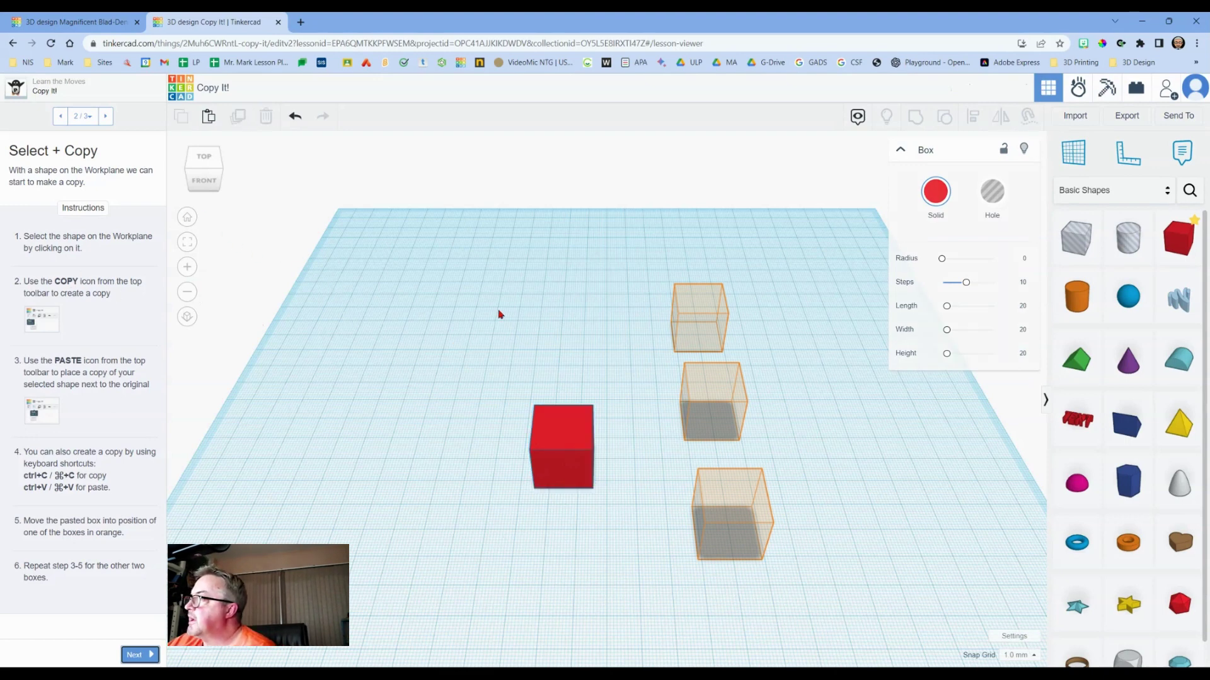
left_click(550, 443)
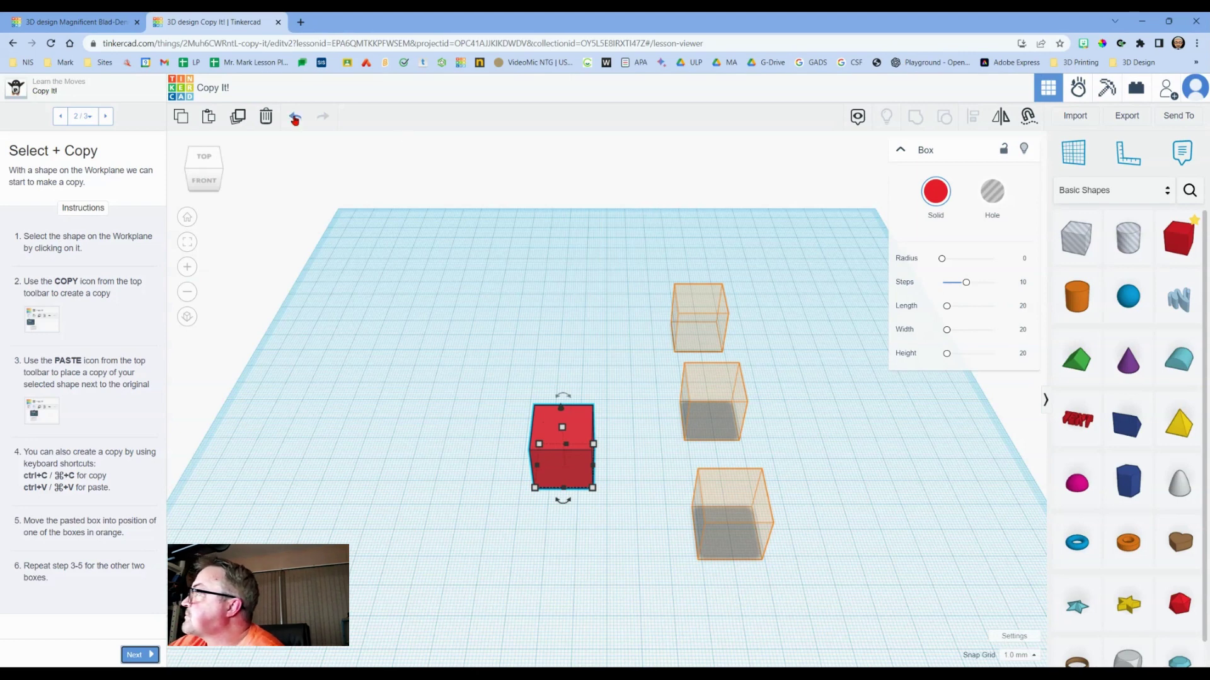
left_click(181, 119)
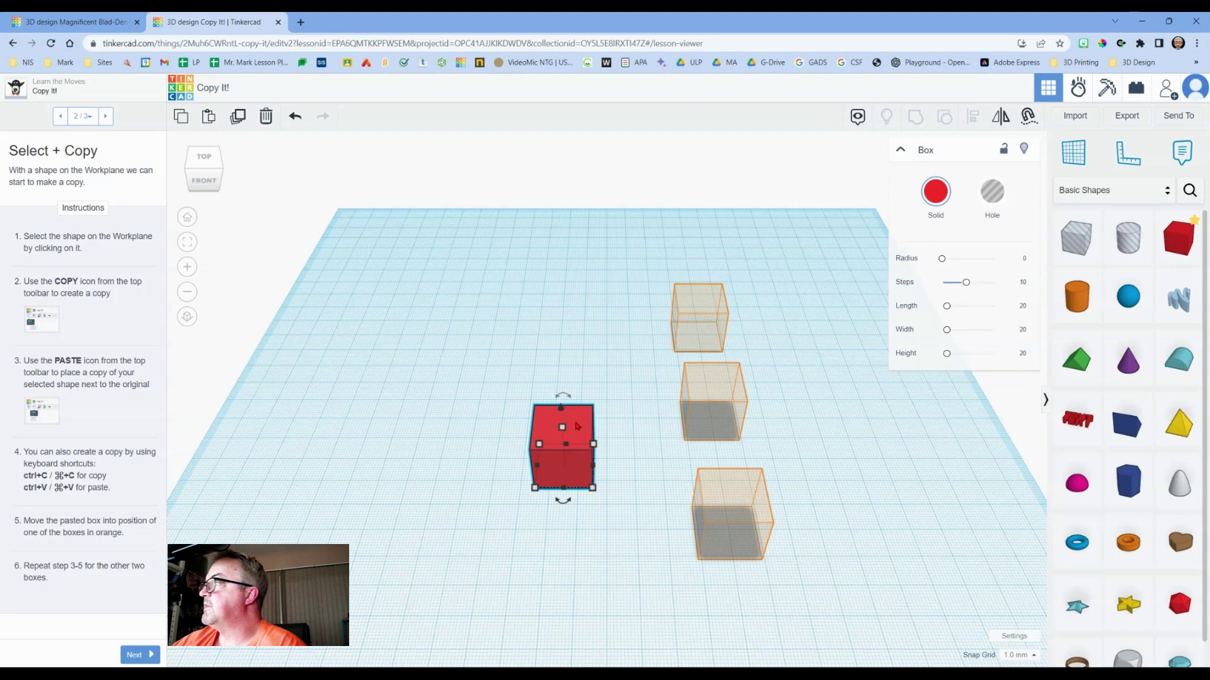
left_click_drag(578, 426, 549, 409)
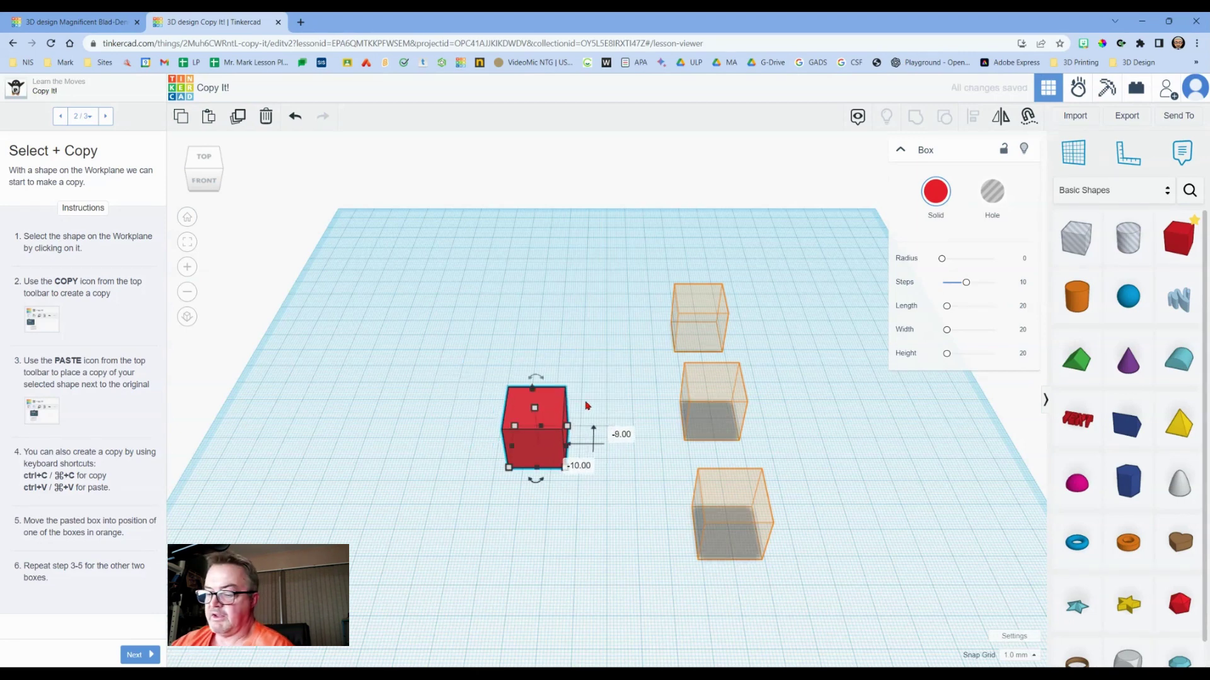
Copy the moved box, paste a duplicate and place it on the rearmost orange hint.
left_click(182, 117)
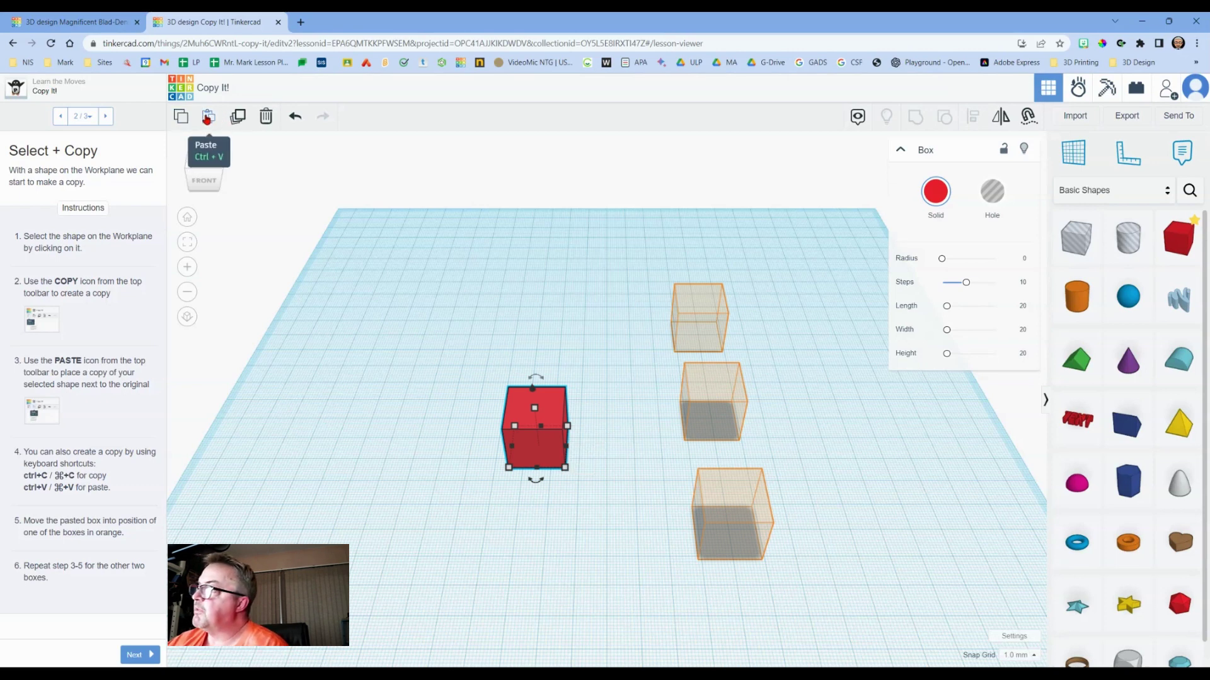
left_click(208, 117)
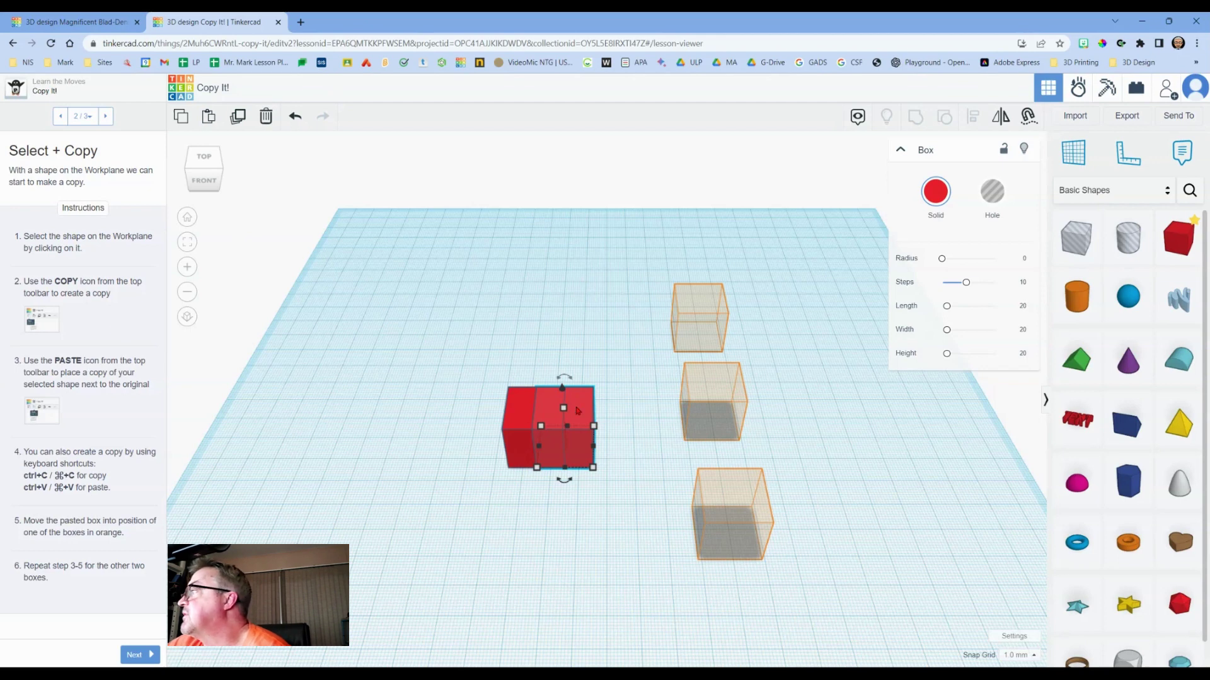
left_click_drag(577, 410, 712, 303)
Paste two more copies of the box and place them on the middle and front orange hints.
left_click(550, 412)
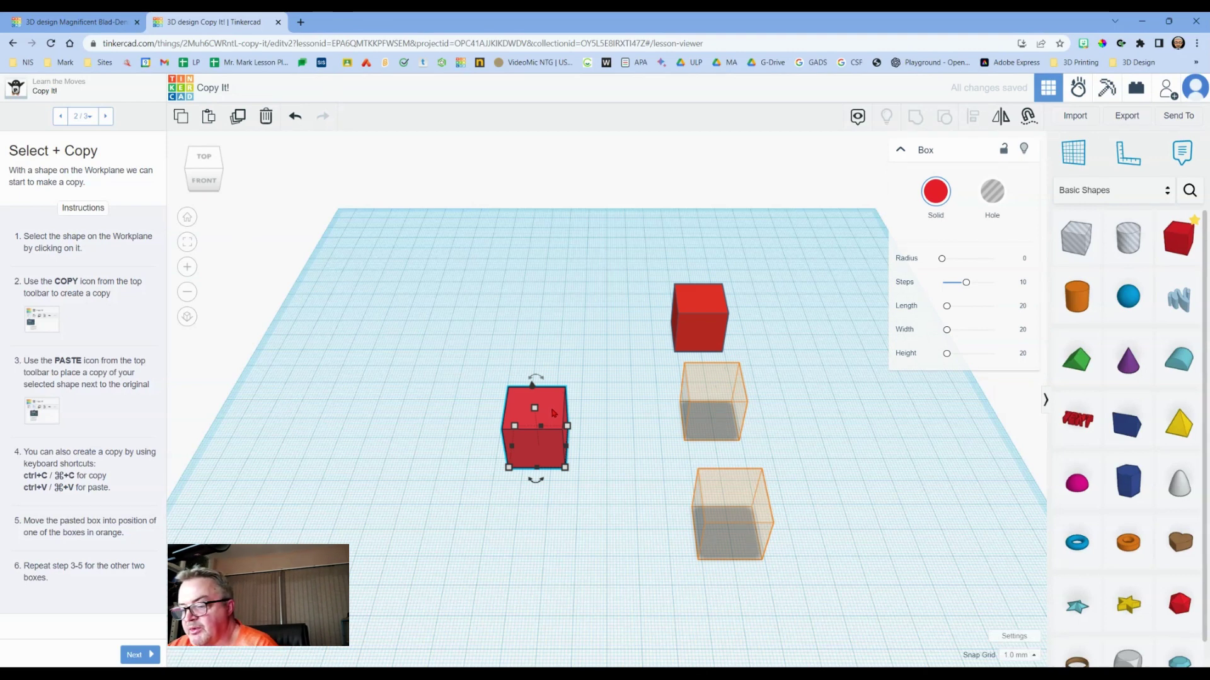
key("ctrl+v")
left_click_drag(553, 412, 731, 393)
left_click(520, 415)
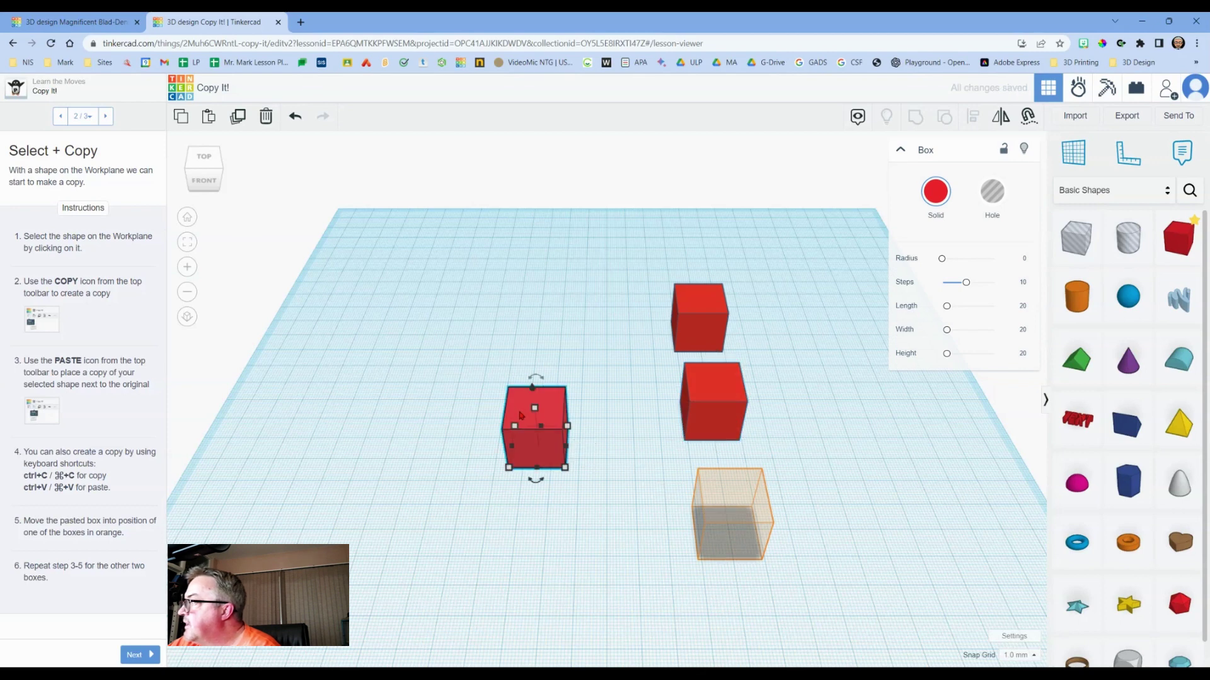
left_click(539, 429)
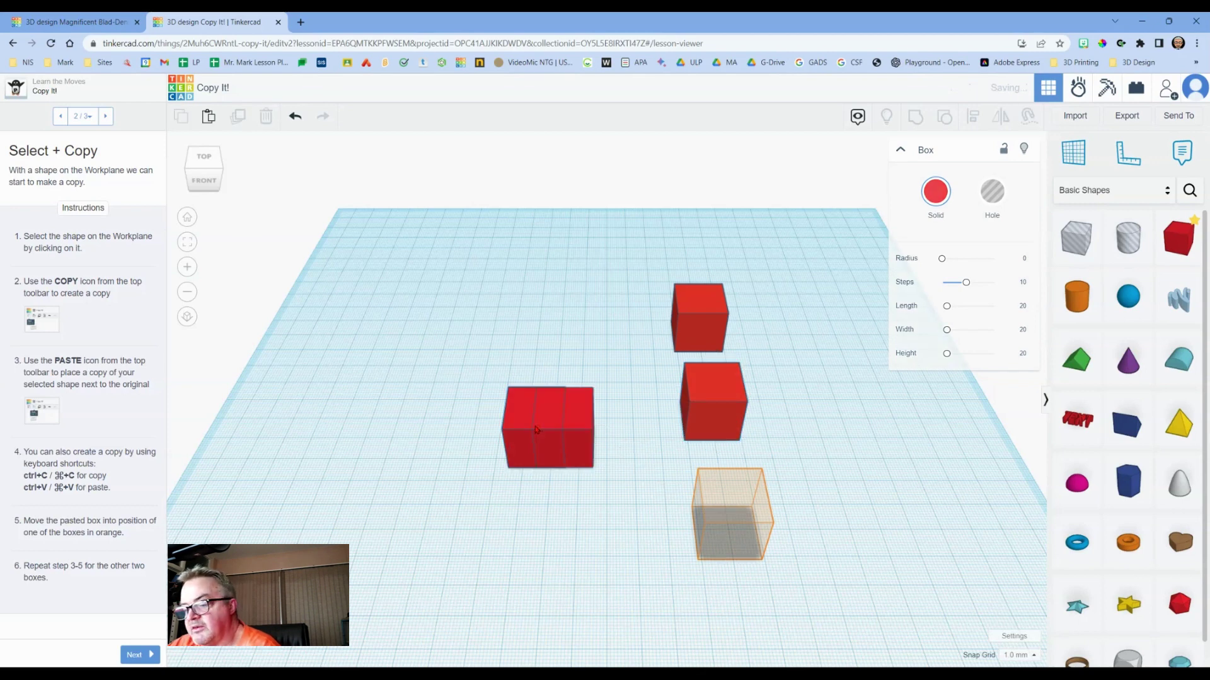
key("ctrl+v")
left_click_drag(580, 413, 751, 504)
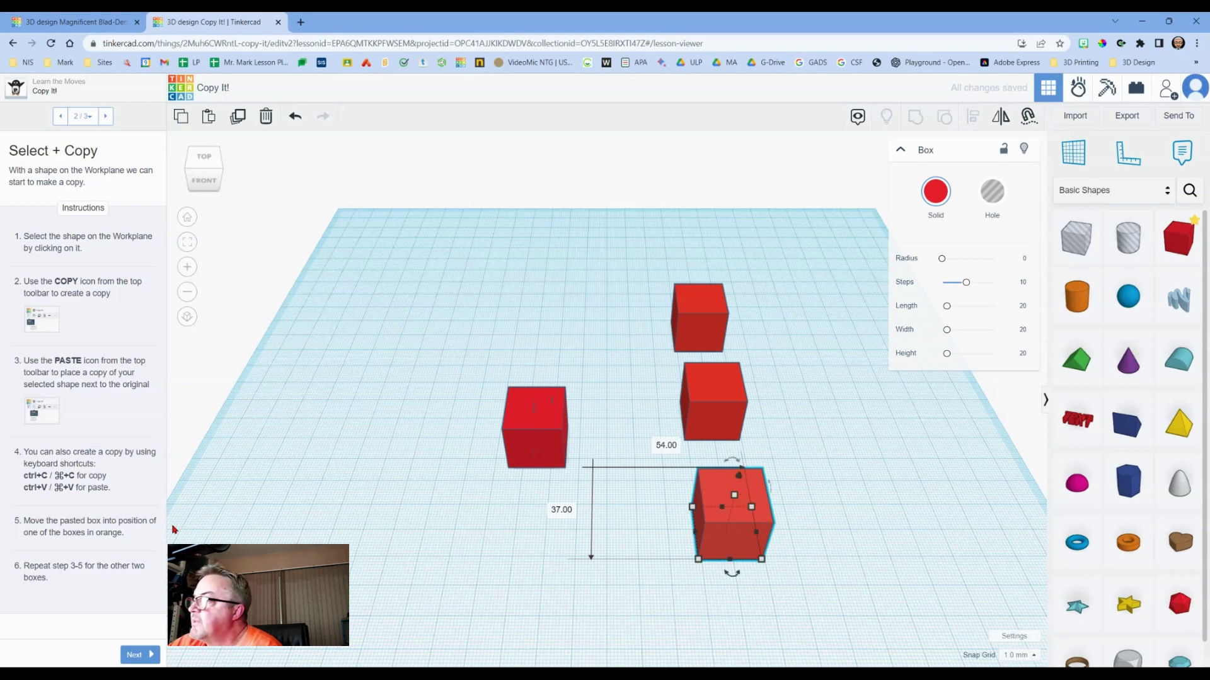
Advance to the lesson's Good Job! page and paste three duplicates of the original box in a row beside it.
left_click(142, 658)
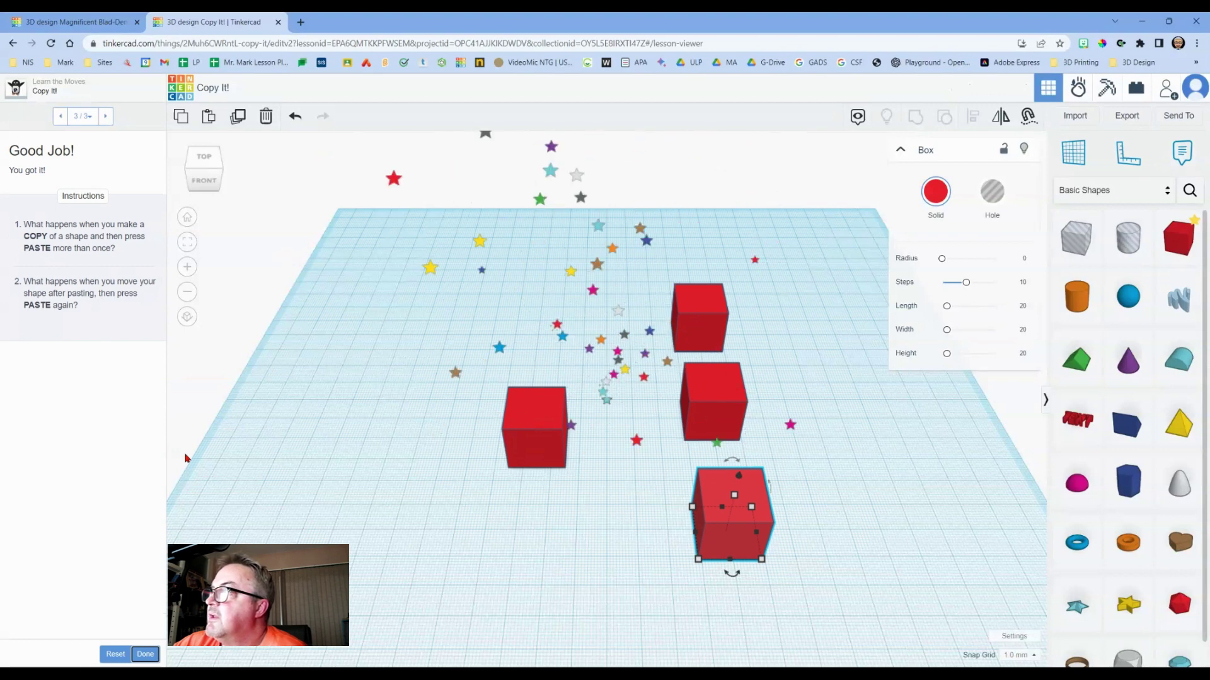
left_click(533, 437)
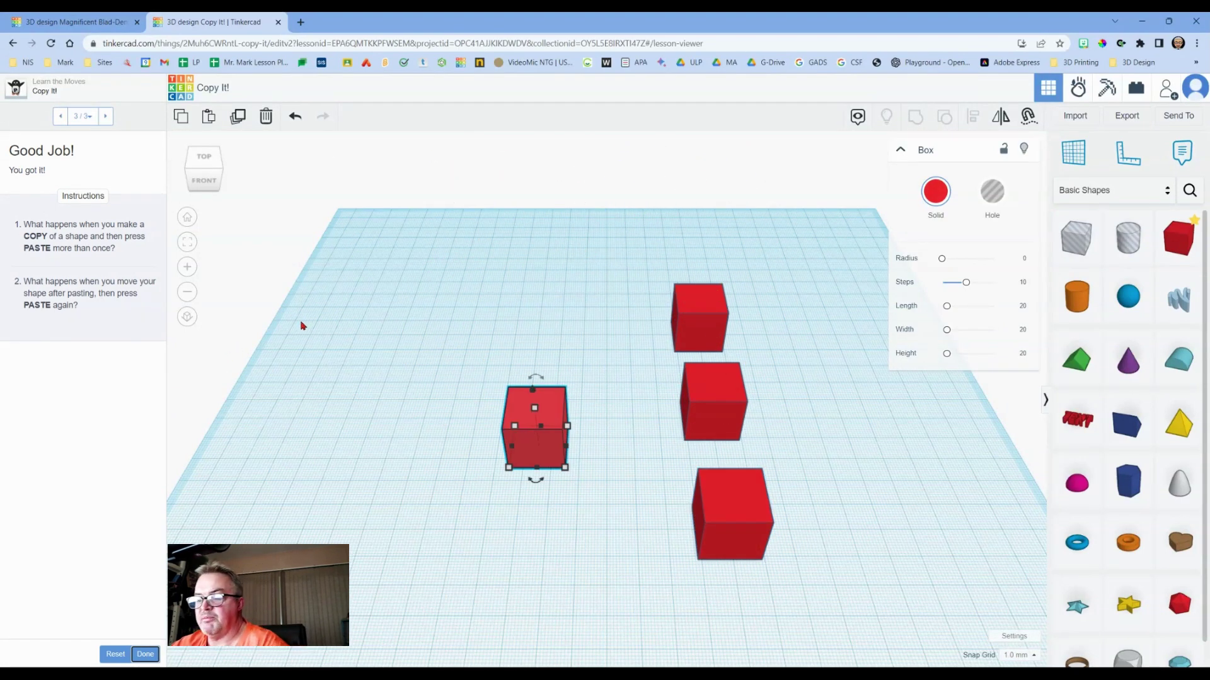
key("ctrl+v")
key("ctrl+v")
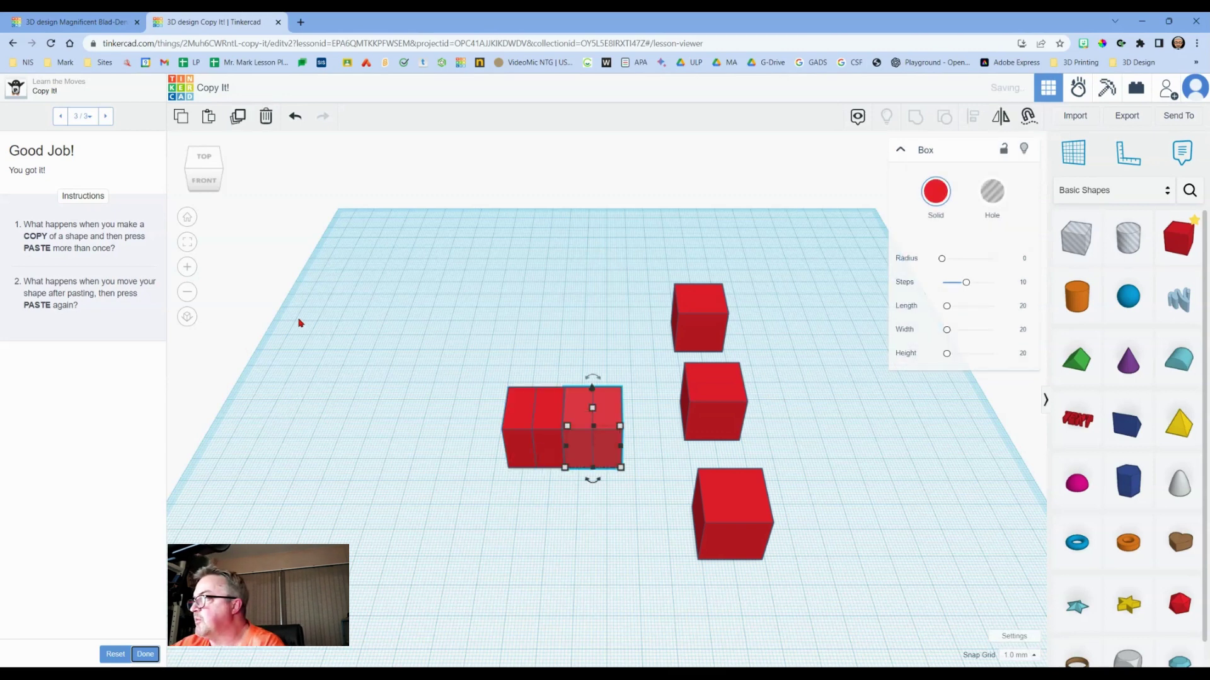
key("ctrl+v")
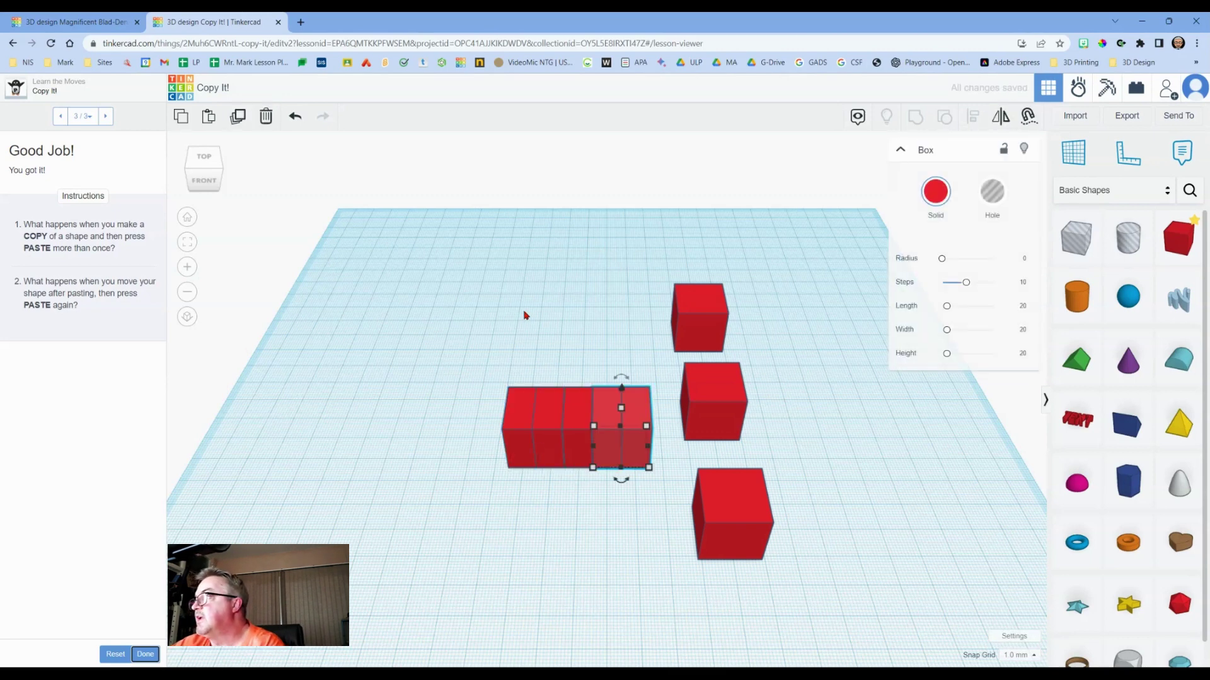
Delete the three overlapping pasted boxes, leaving the original box on the Workplane.
left_click_drag(526, 357, 673, 489)
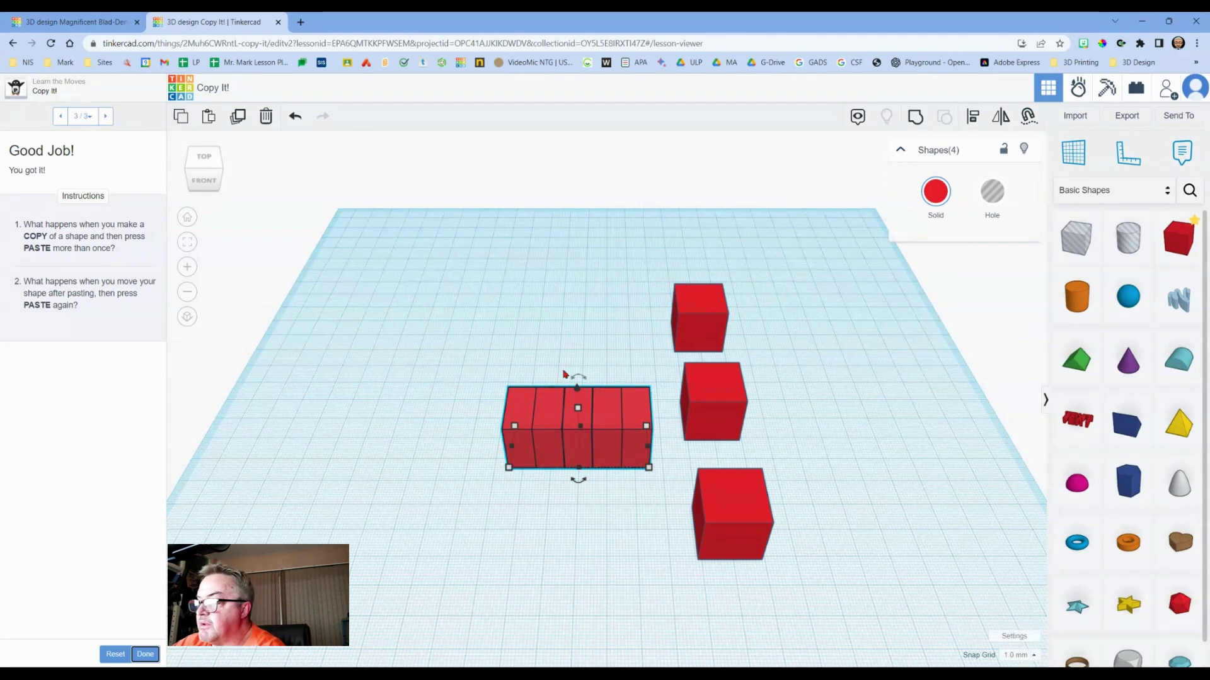
left_click(514, 409, "shift")
key("Delete")
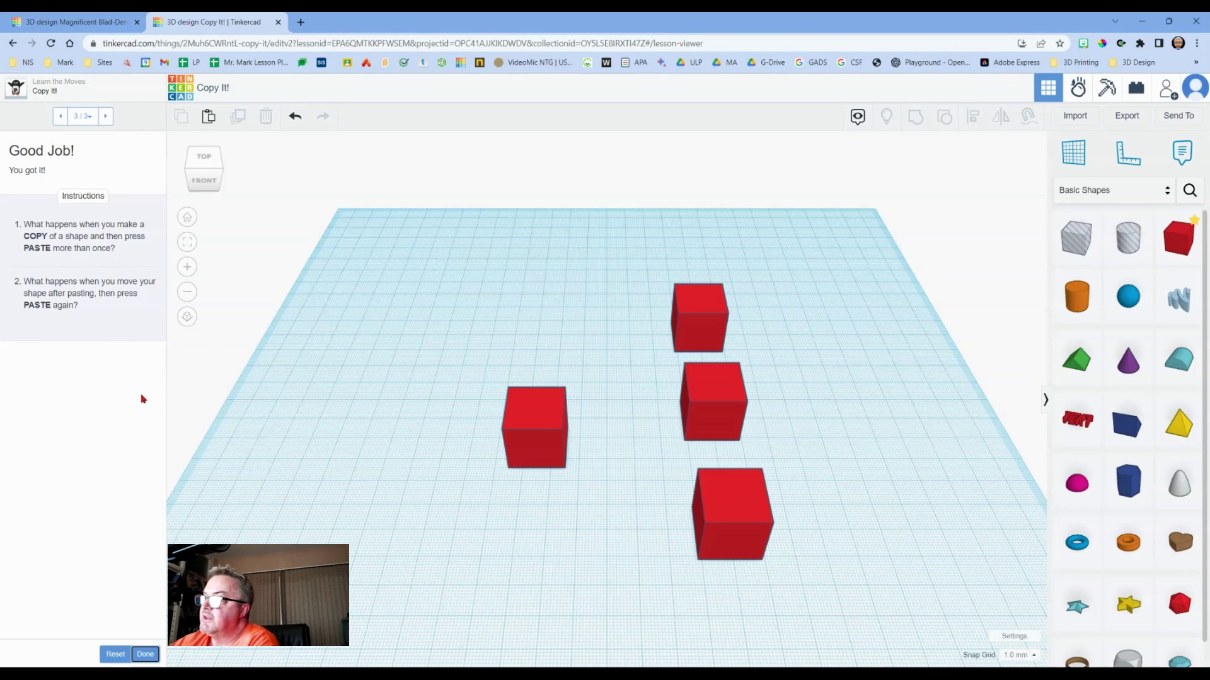
Paste copies of the original box, place one behind it, move another 77 mm left and 53 mm forward, and paste once more.
left_click(520, 427)
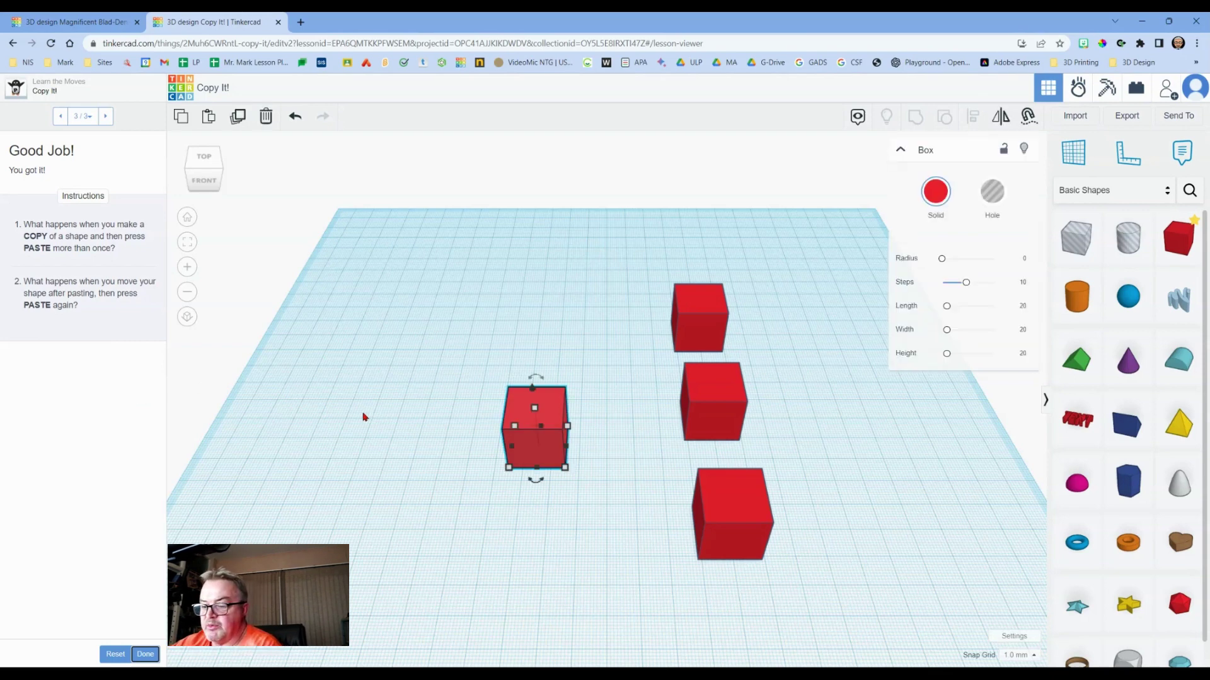
key("ctrl+v")
left_click_drag(536, 418, 296, 430)
key("ctrl+v")
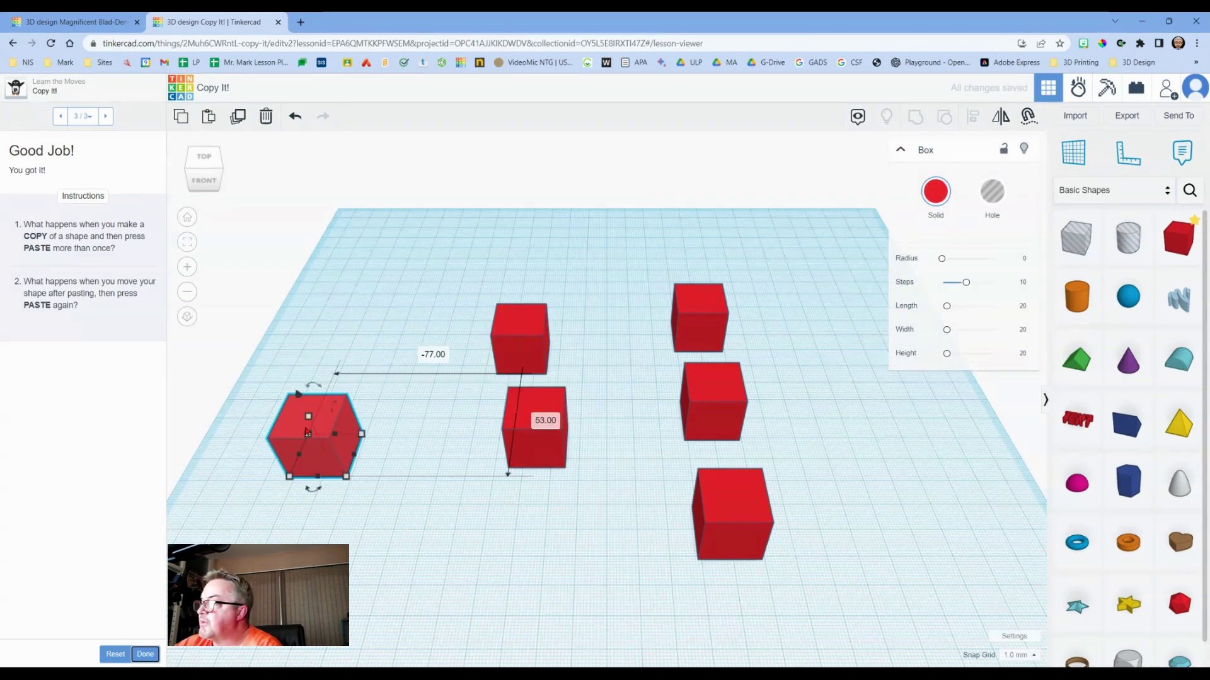
key("ctrl+v")
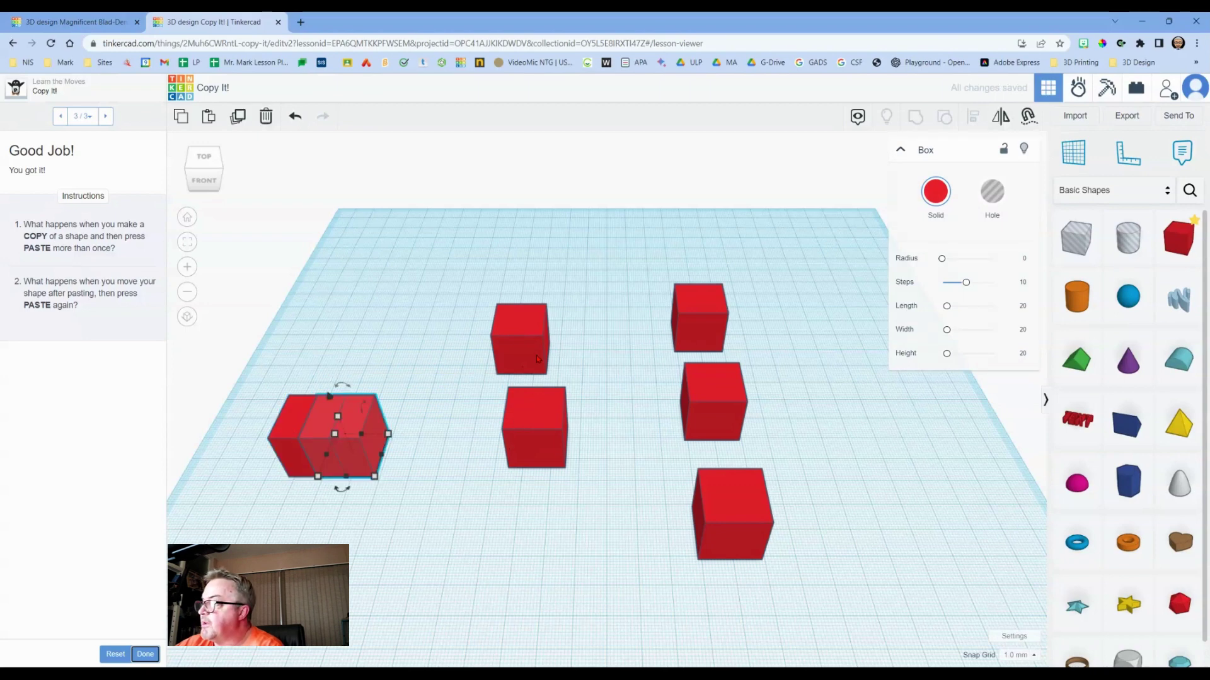
Delete the two overlapping boxes on the far left and the copy behind the original box.
left_click_drag(253, 350, 405, 503)
key("Delete")
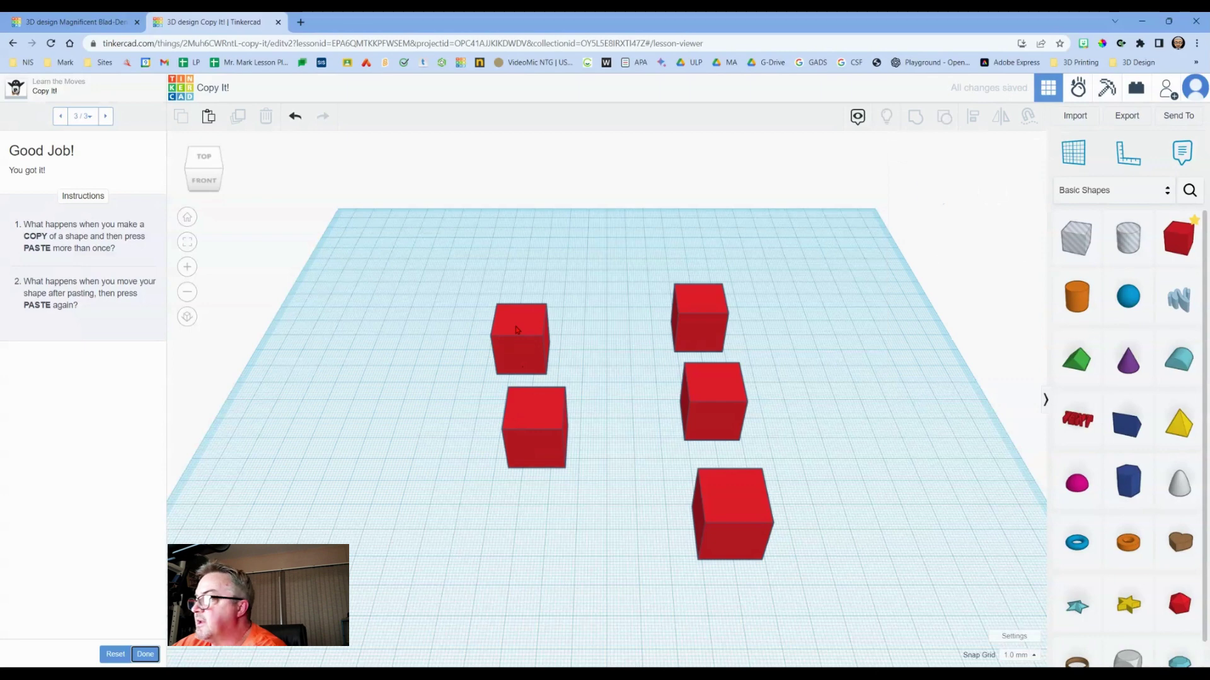
left_click(517, 329)
key("Delete")
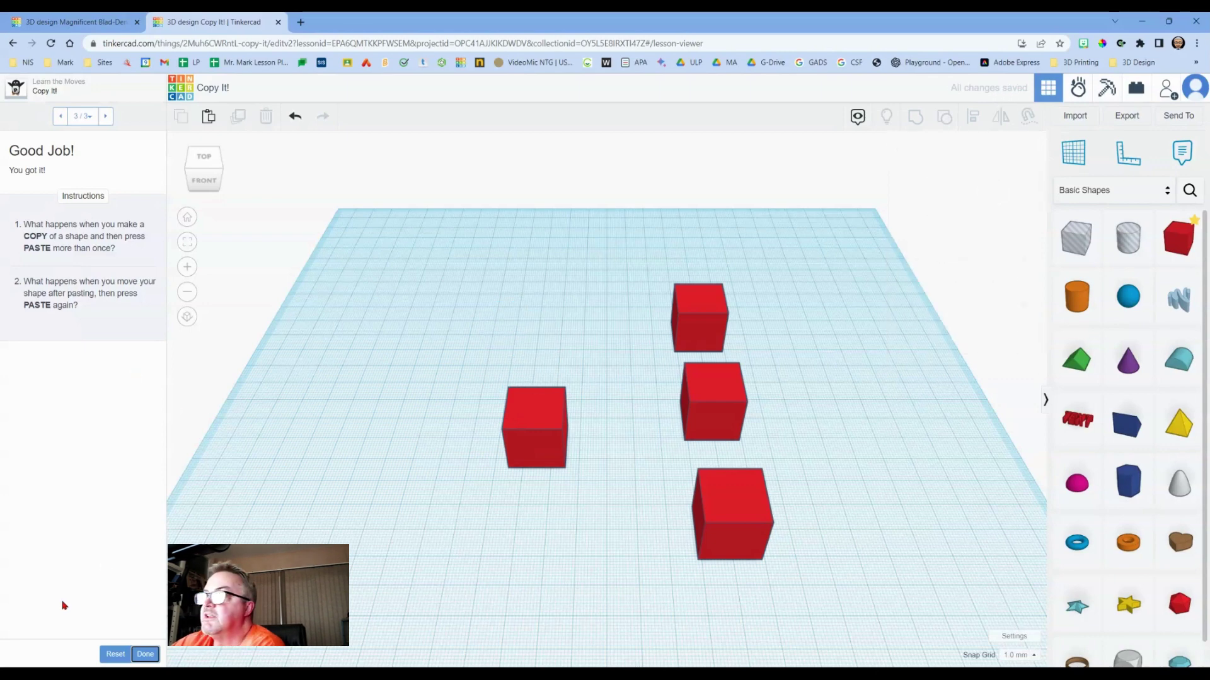
Complete the Copy It! lesson, continue to Duplicate It! and advance to Select + Duplicate.
left_click(146, 655)
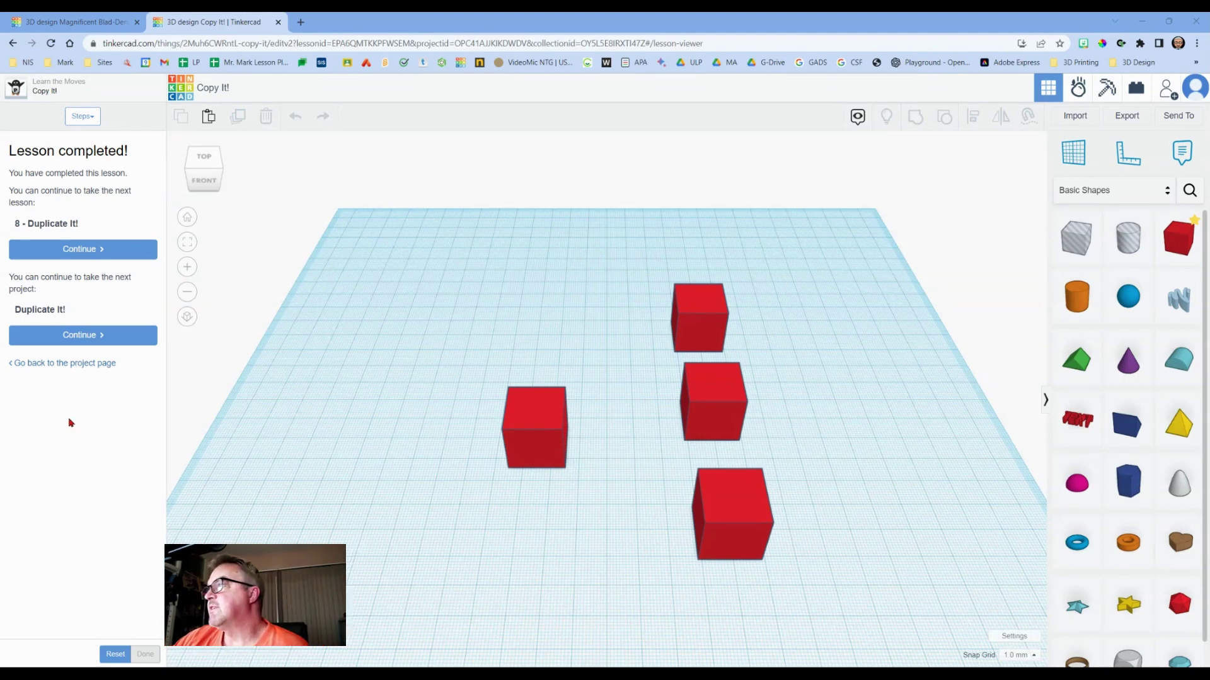
left_click(77, 250)
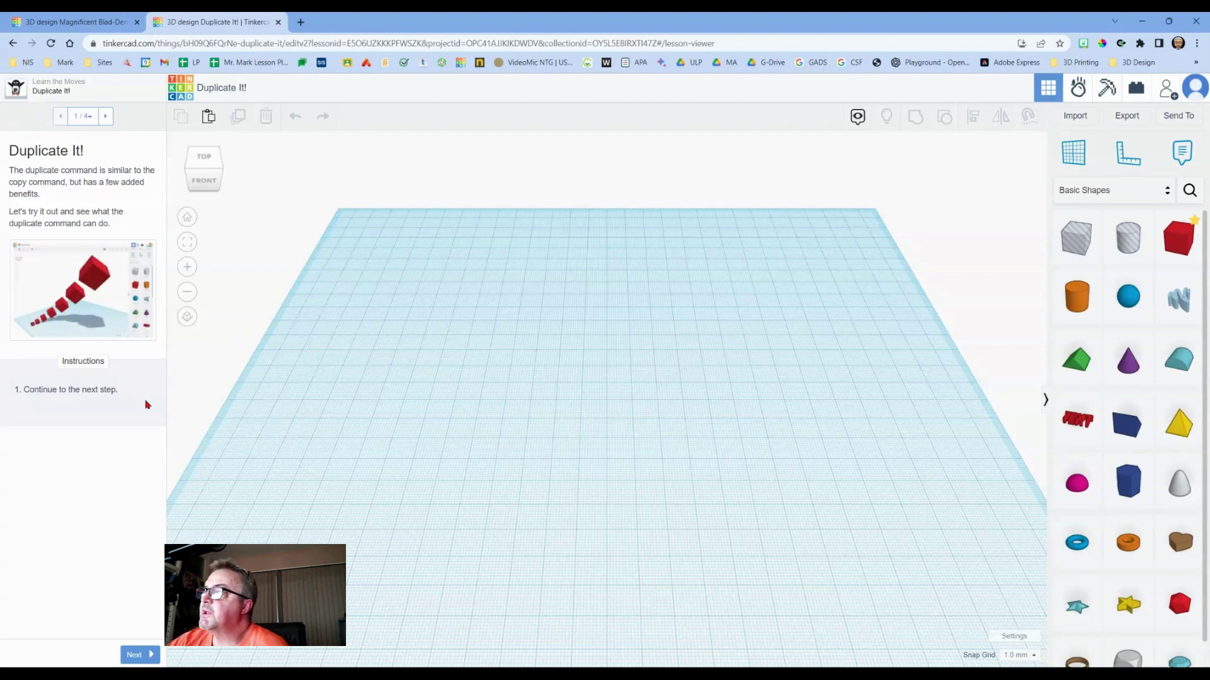
left_click(135, 655)
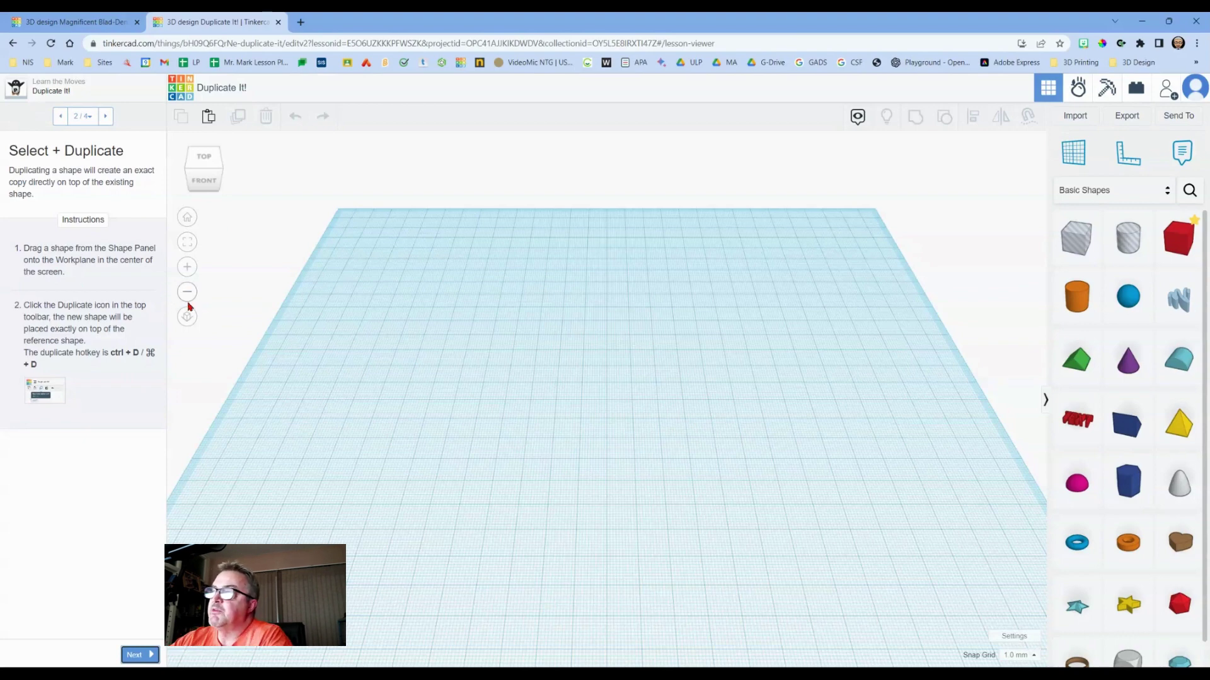
Place a Box in the center of the Workplane, duplicate it in place and advance to Duplicate Again.
left_click_drag(1179, 235, 570, 397)
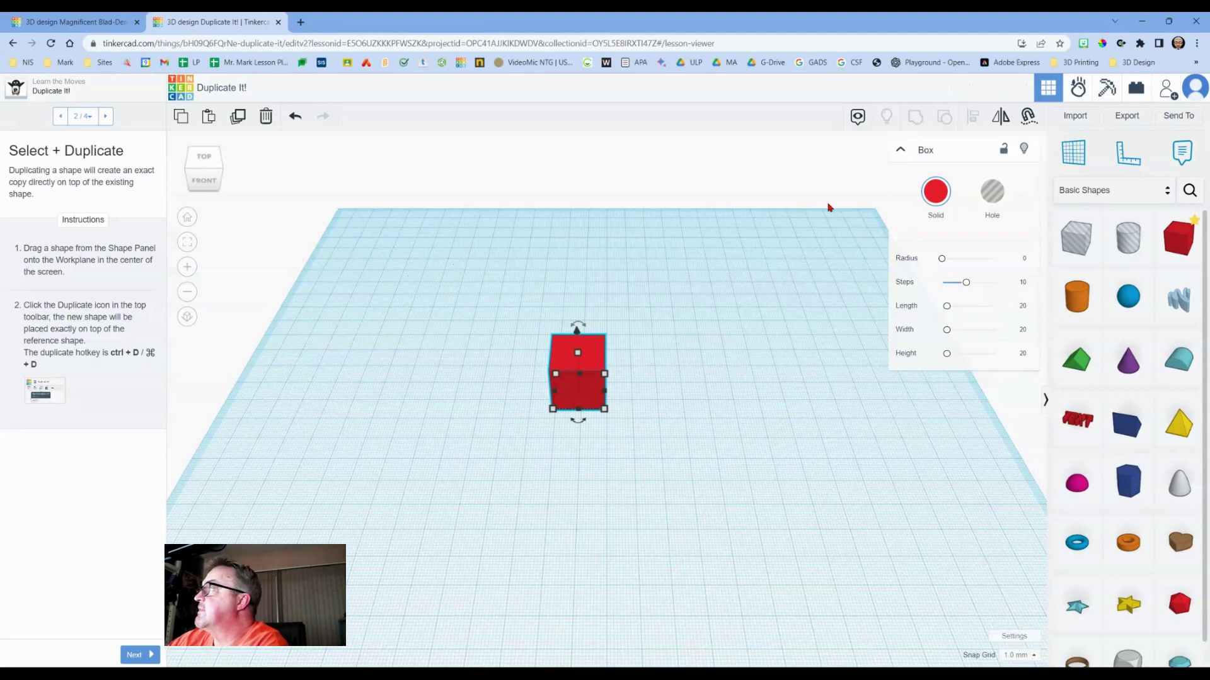
left_click(238, 118)
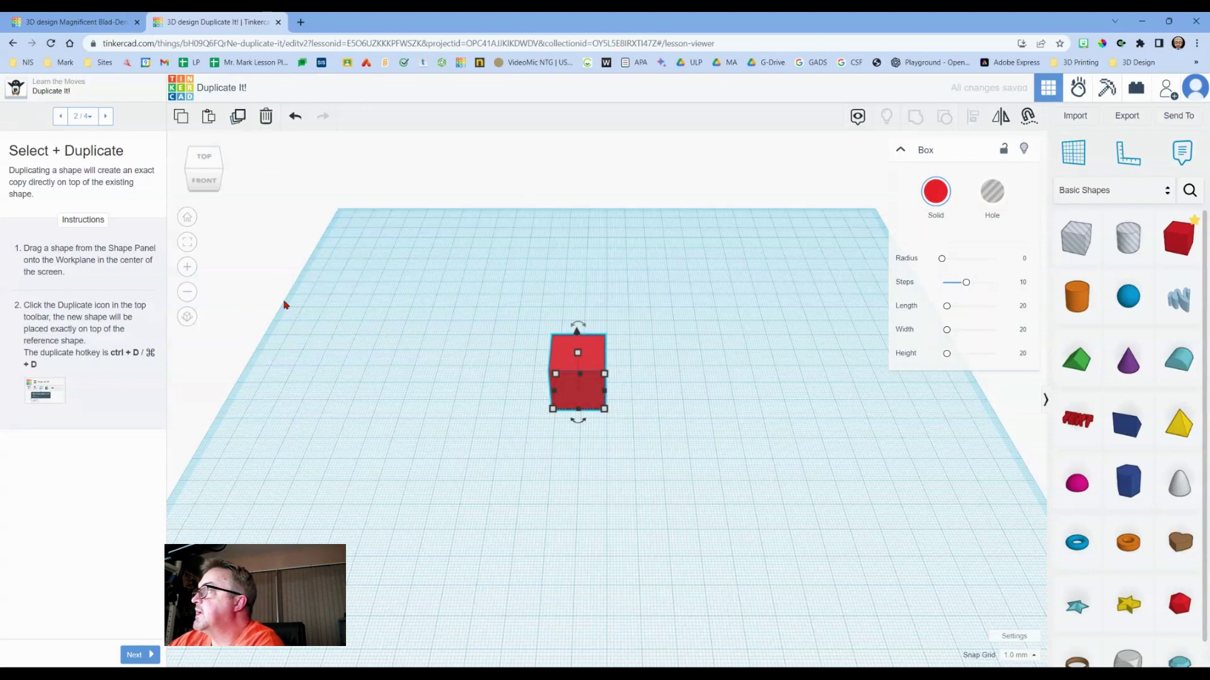
left_click(134, 656)
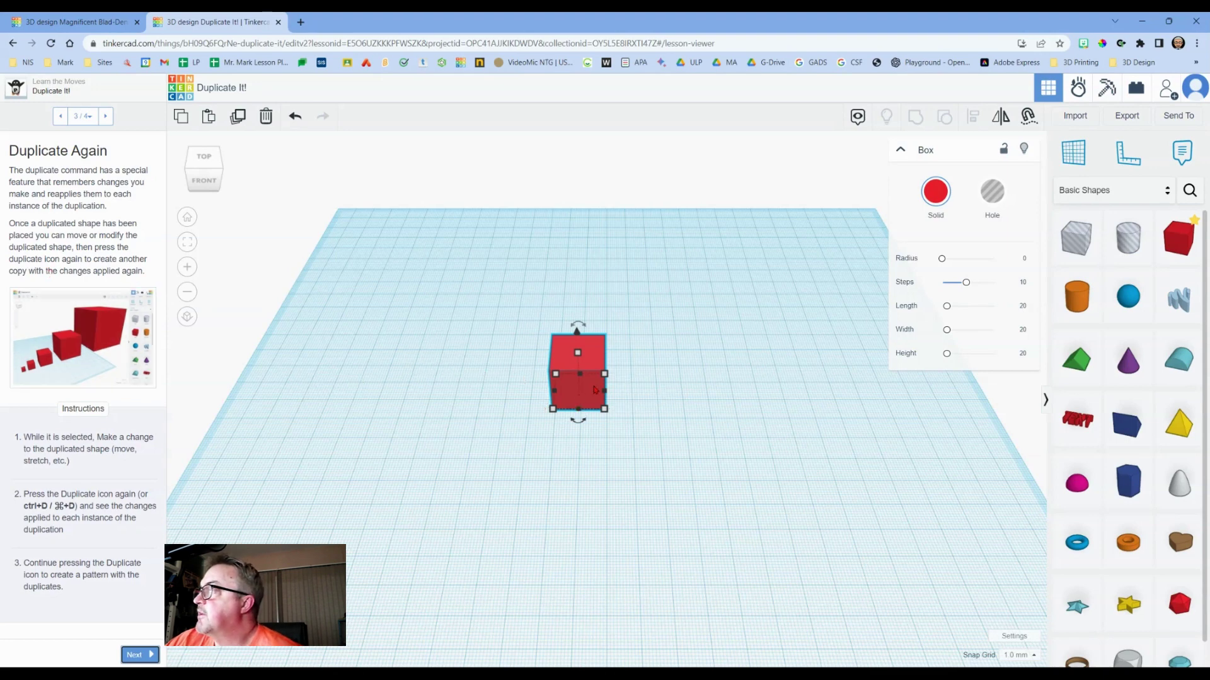
Stretch the duplicated box to the right to a width of 71 mm and color it green.
left_click(726, 349)
left_click(583, 367)
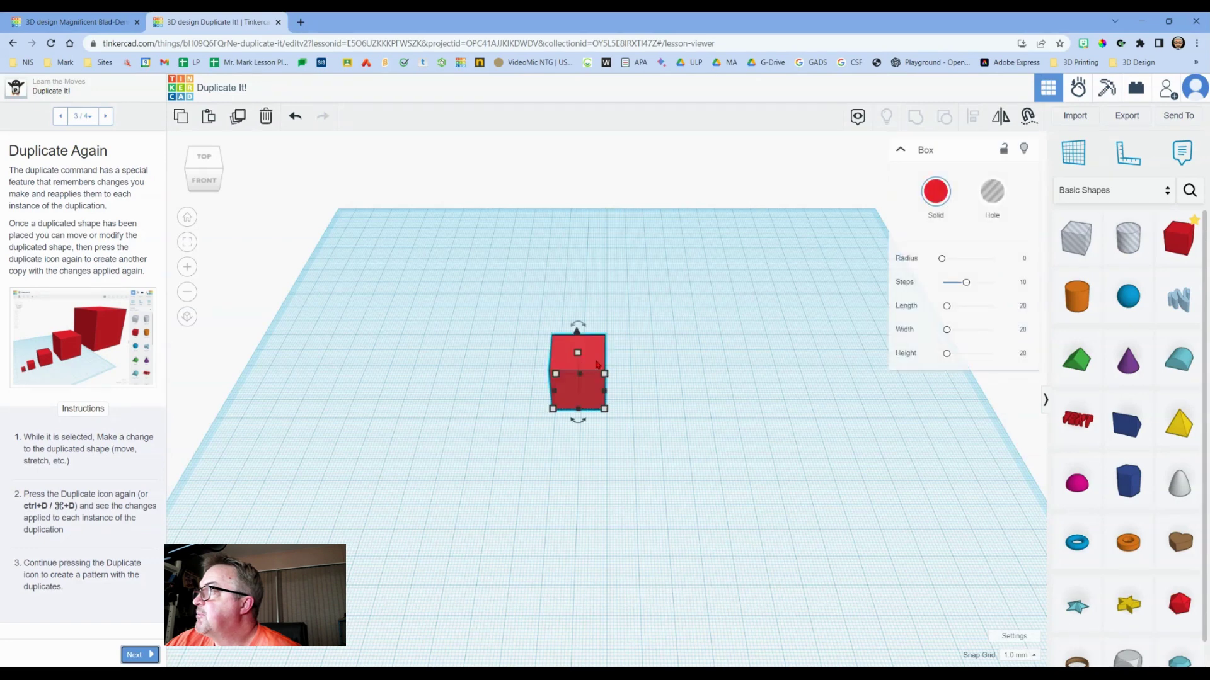
left_click_drag(597, 366, 735, 396)
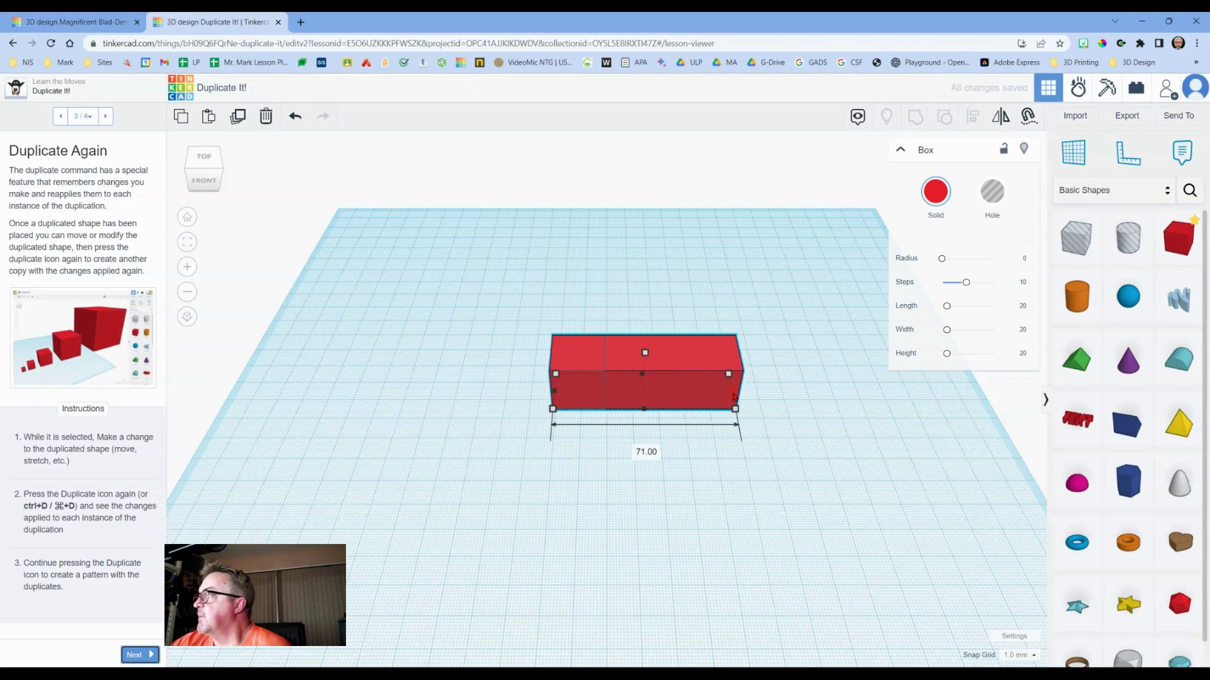
left_click(935, 191)
left_click(986, 301)
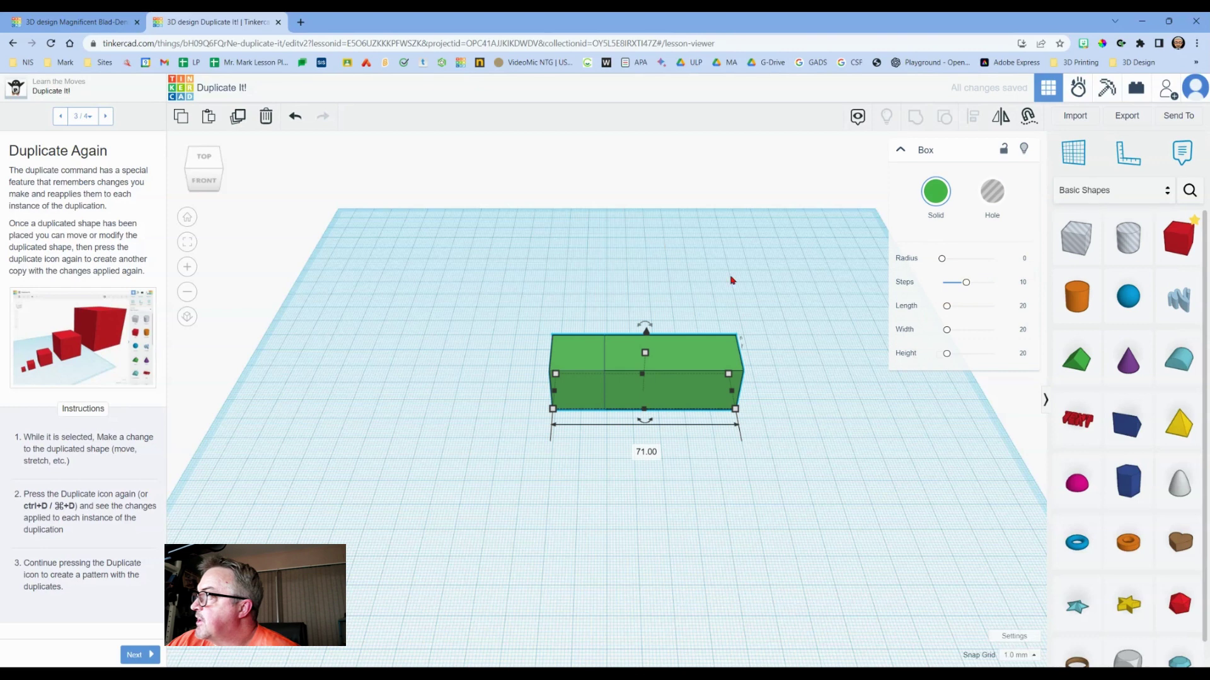
Shorten the green box to 26 mm wide so the red box is uncovered, and raise its height to about 53 mm.
left_click(690, 330)
left_click(635, 362)
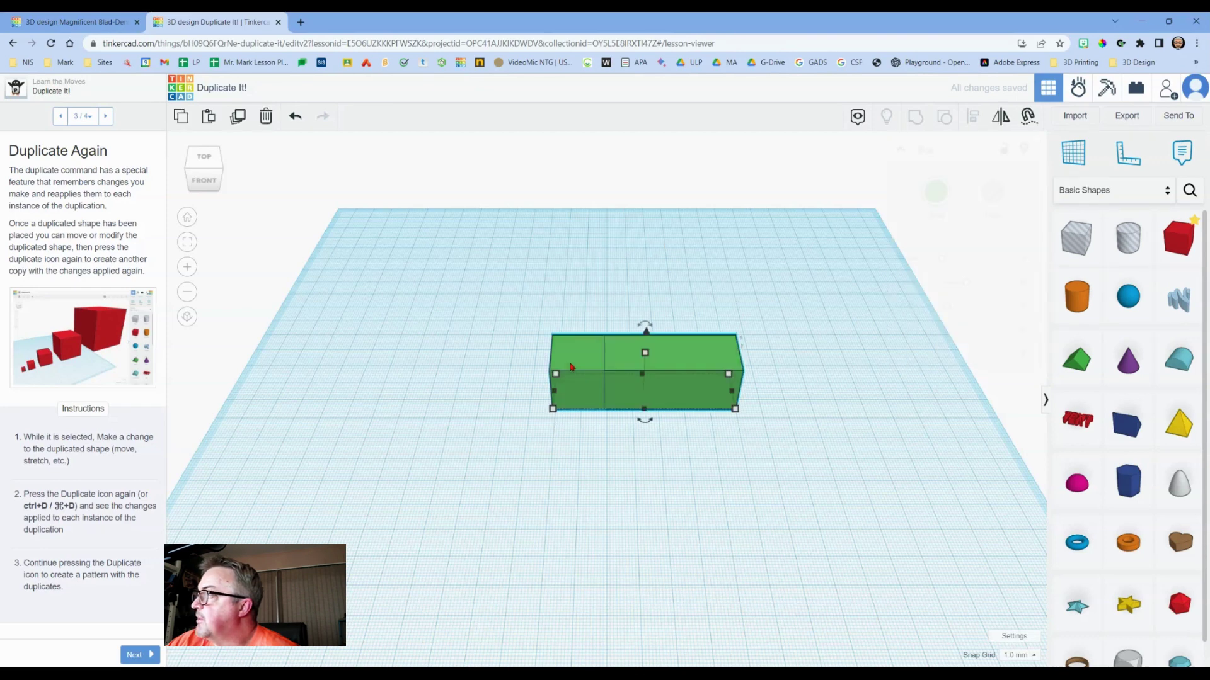
left_click_drag(742, 402, 589, 392)
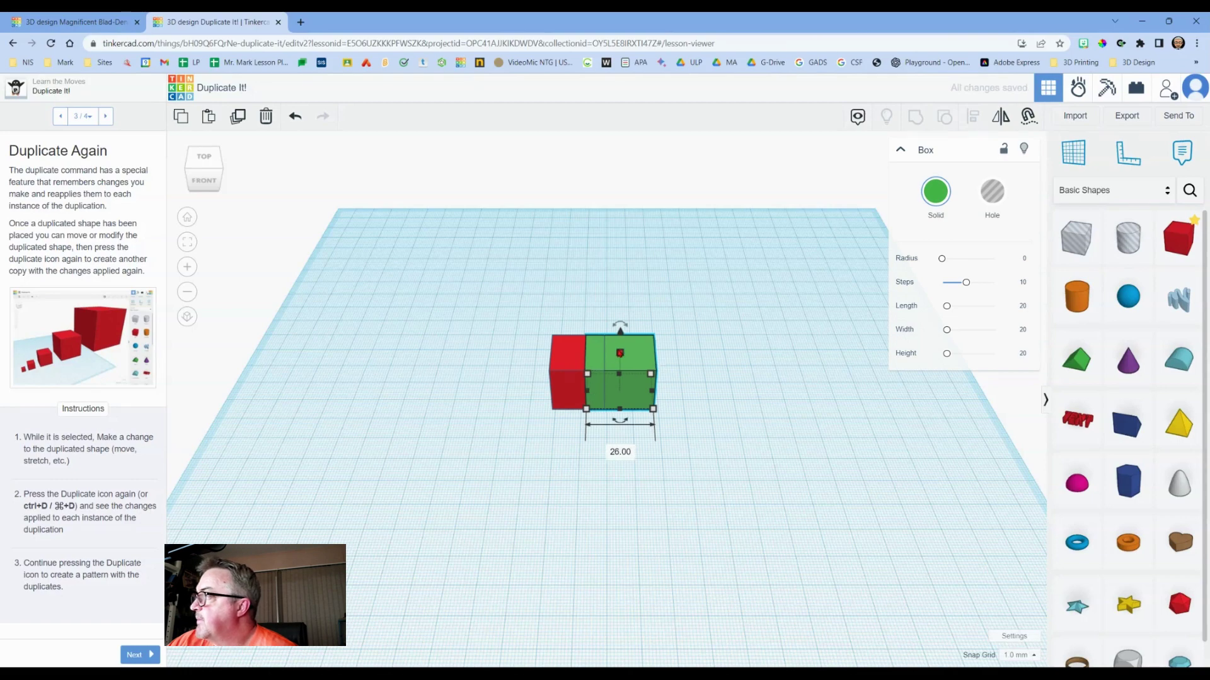
left_click_drag(620, 354, 621, 280)
mouse_move(701, 382)
right_mouse_down()
mouse_move(802, 343)
mouse_move(754, 297)
mouse_move(696, 381)
mouse_move(680, 374)
right_mouse_up()
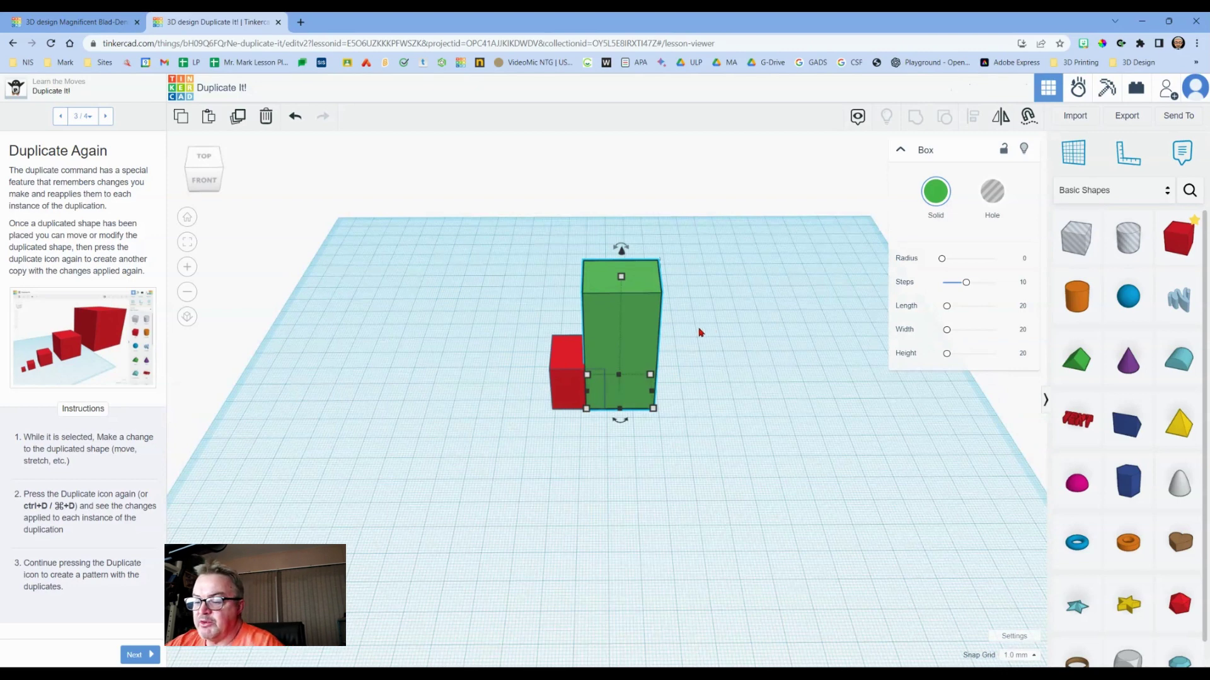
Duplicate the green box, move the copy 17 mm to the right, and make it yellow and shorter than the green one.
key("ctrl+d")
left_click_drag(641, 334, 689, 337)
left_click(934, 199)
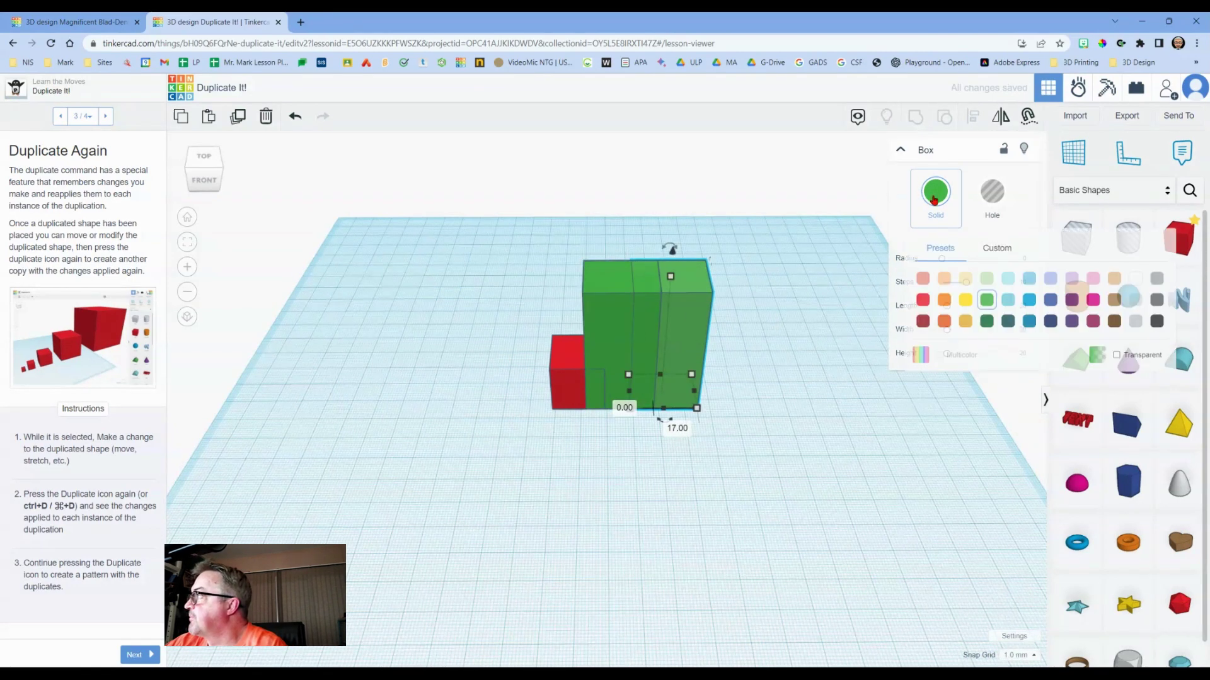
left_click(965, 300)
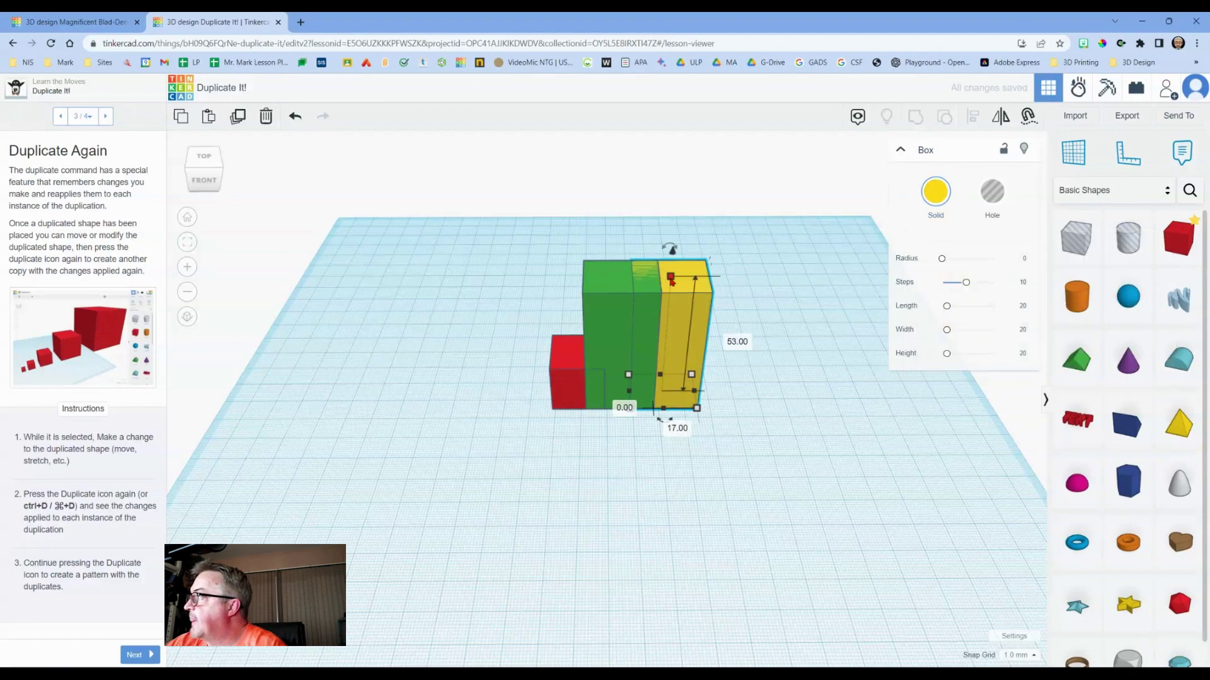
left_click_drag(671, 280, 666, 325)
right_click_drag(666, 332, 635, 312)
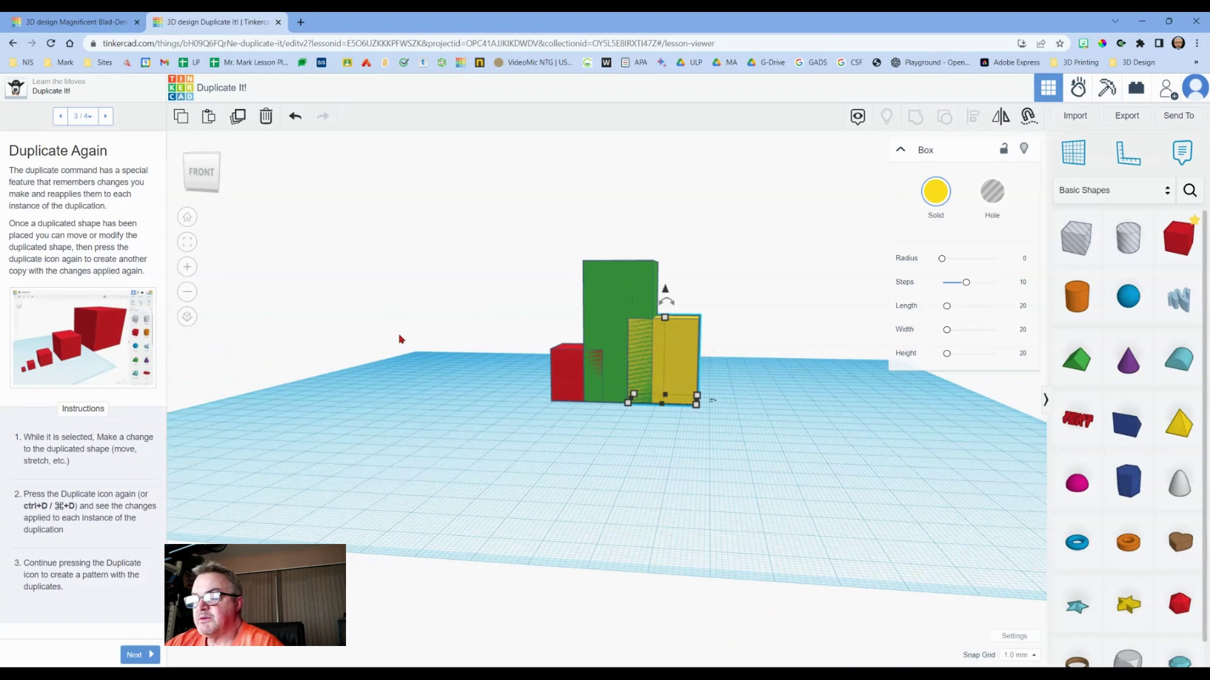
Duplicate the yellow box four times in a row to repeat its offset and height reduction as descending steps.
key("ctrl+d")
key("ctrl+d")
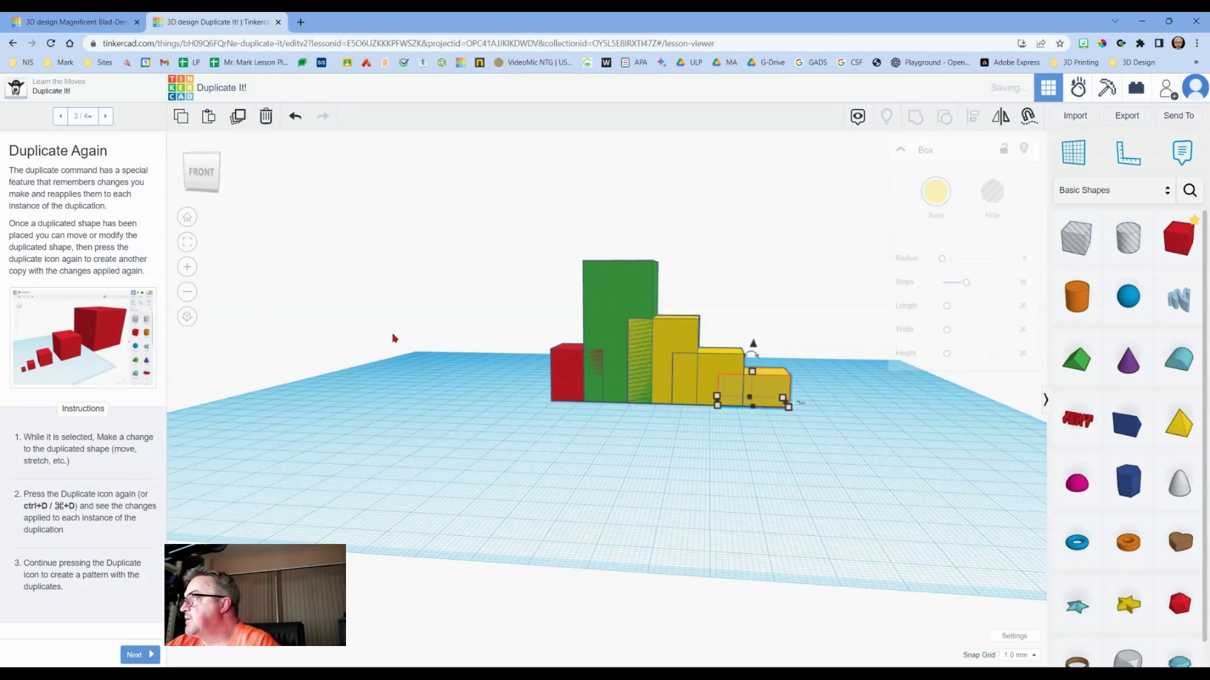
key("ctrl+d")
key("ctrl+d")
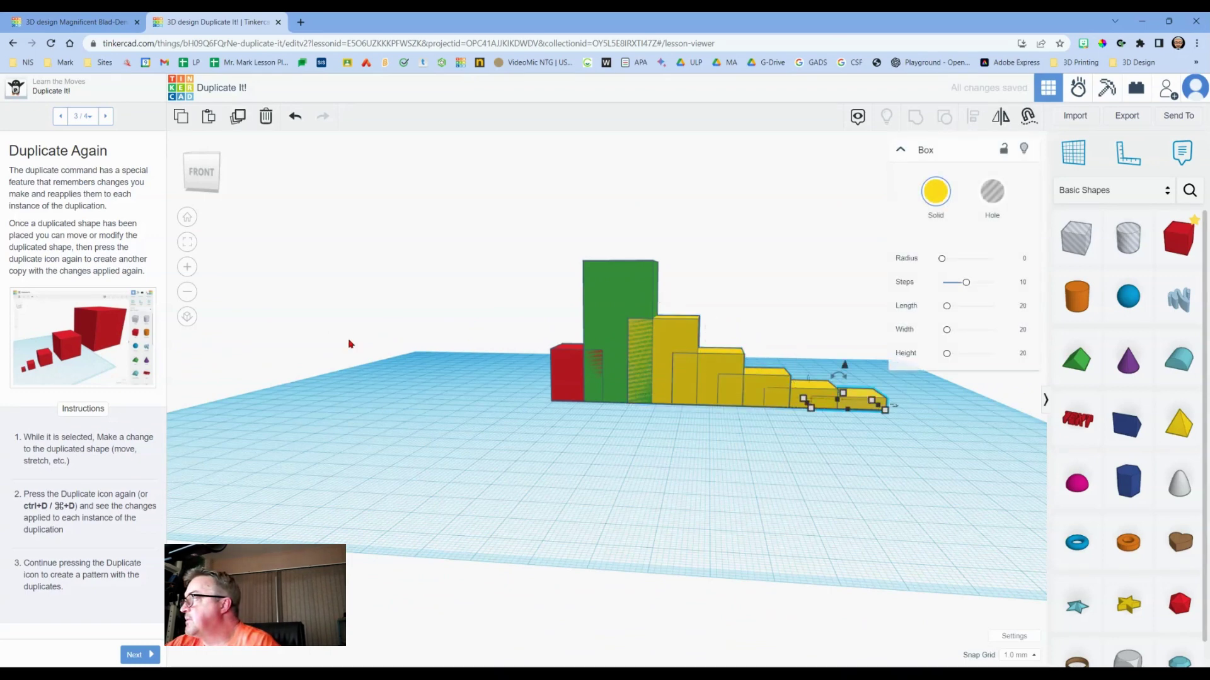
right_click_drag(795, 413, 692, 440)
left_click(329, 413)
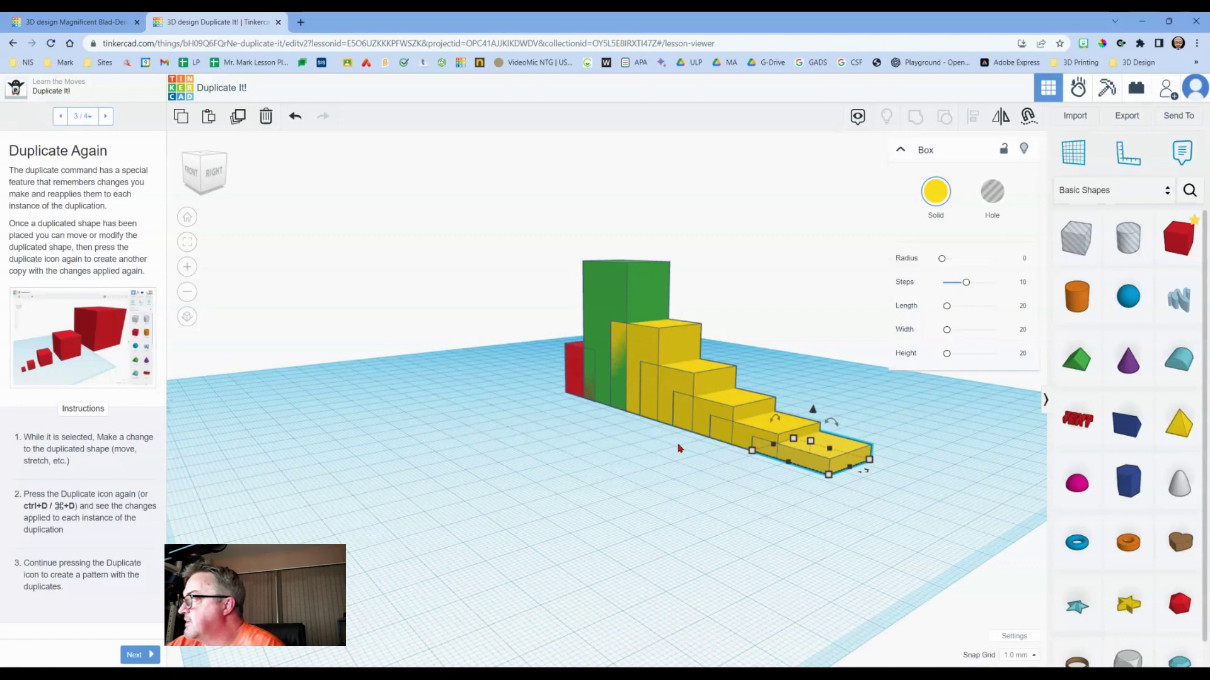
Undo the four repeated duplicates of the yellow box.
key("ctrl+z")
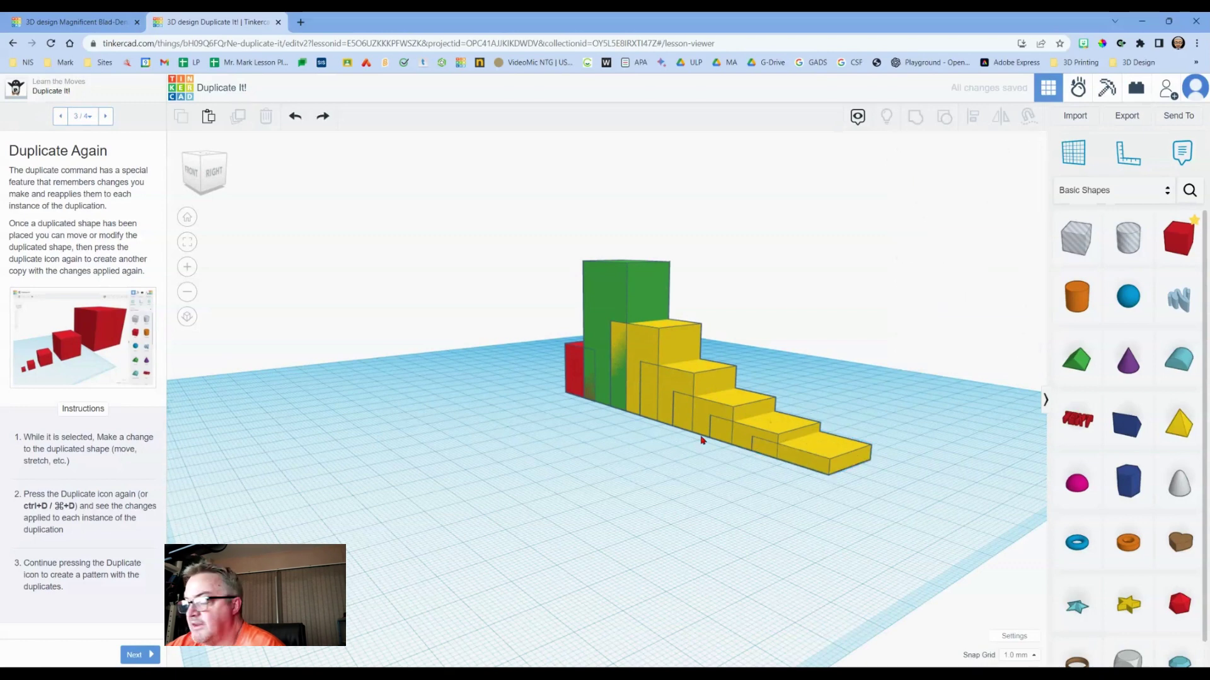
key("ctrl+z")
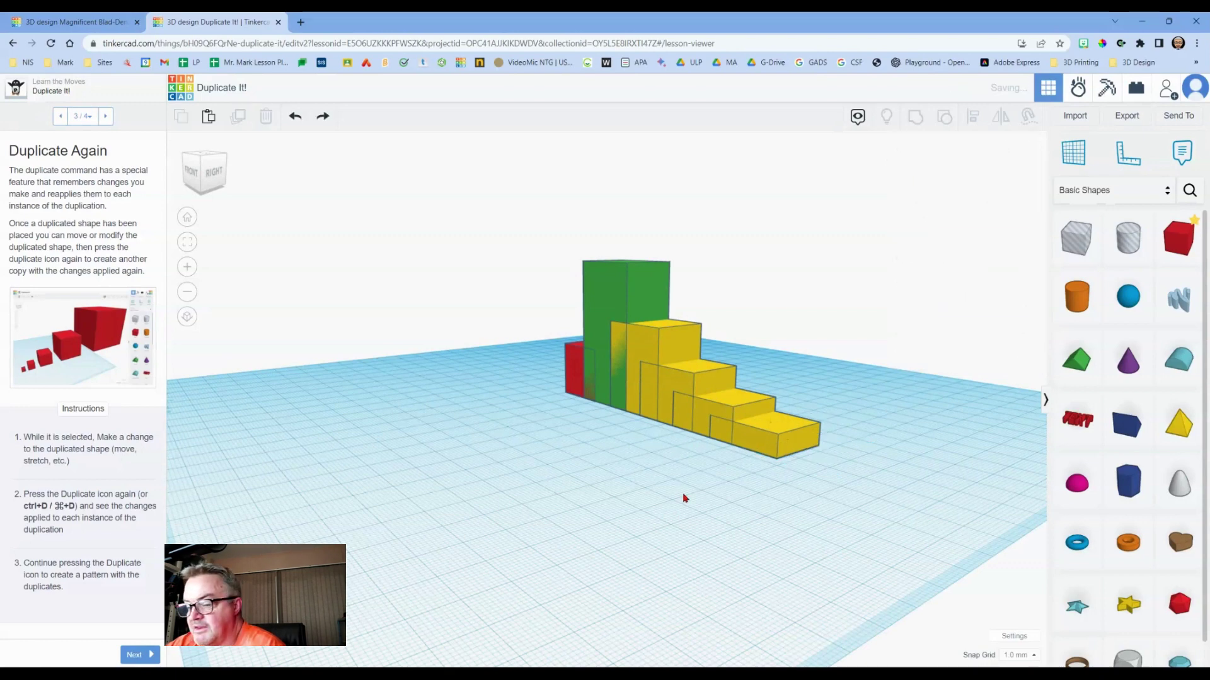
key("ctrl+z")
key("ctrl+z")
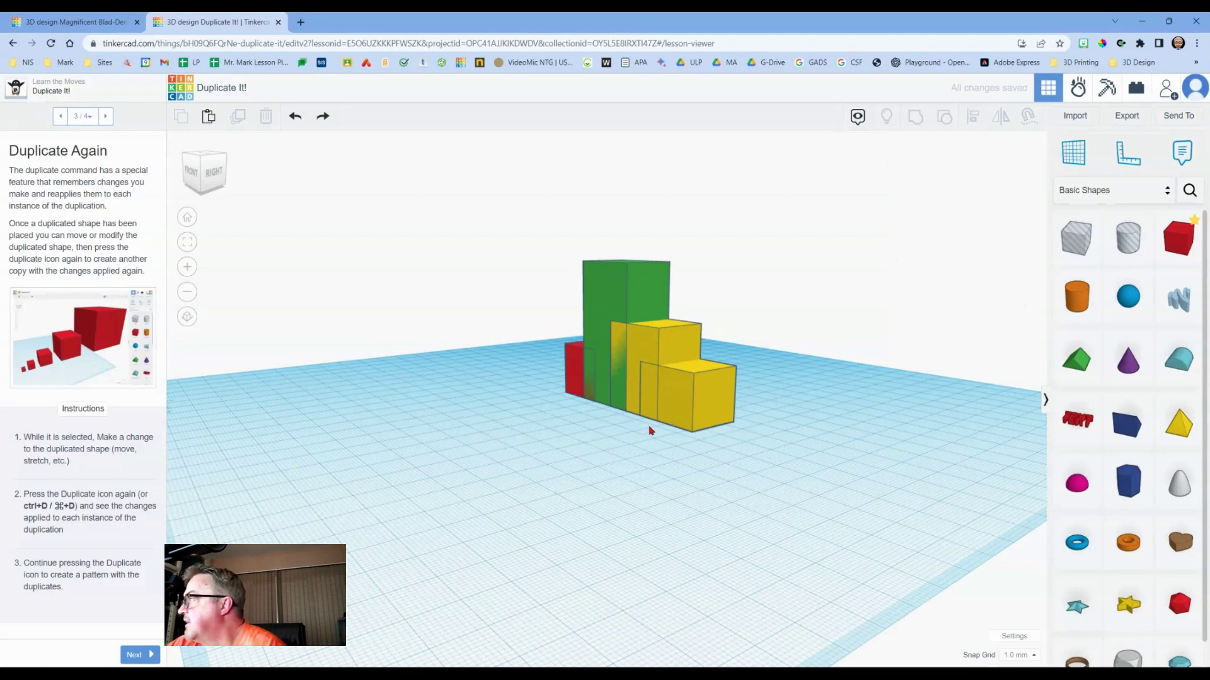
key("ctrl+z")
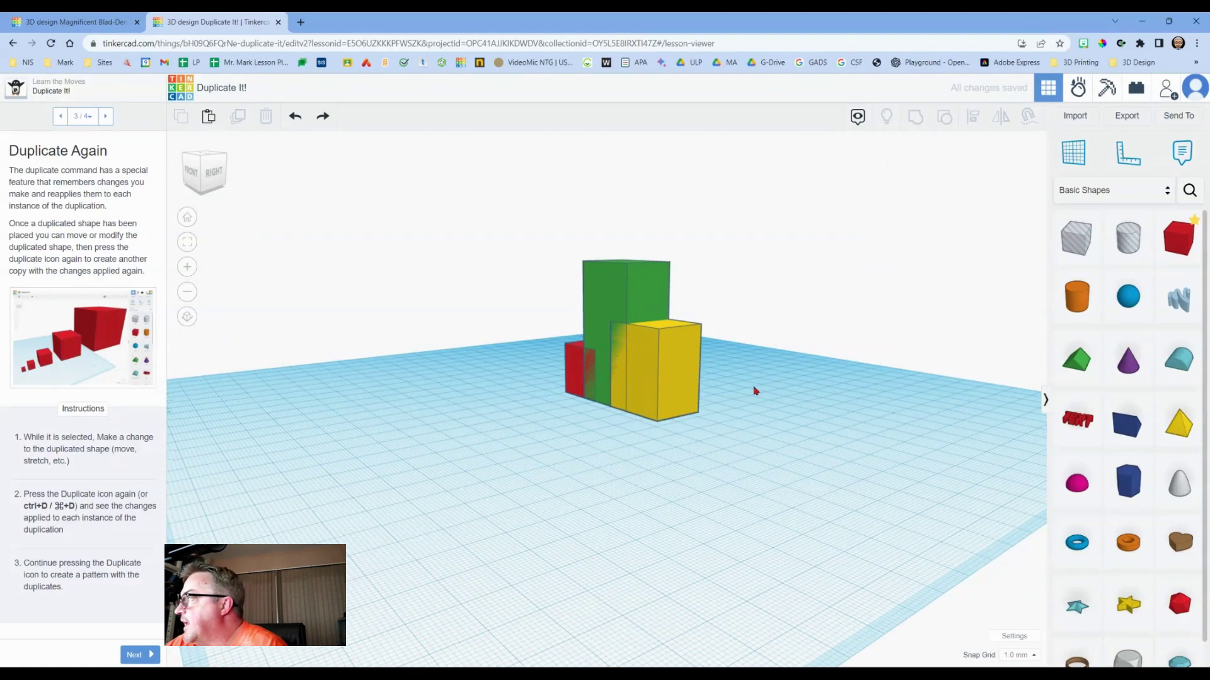
Narrow the yellow box to 14 mm wide by pulling in its outer side.
right_click_drag(651, 435, 494, 359)
left_click(528, 406)
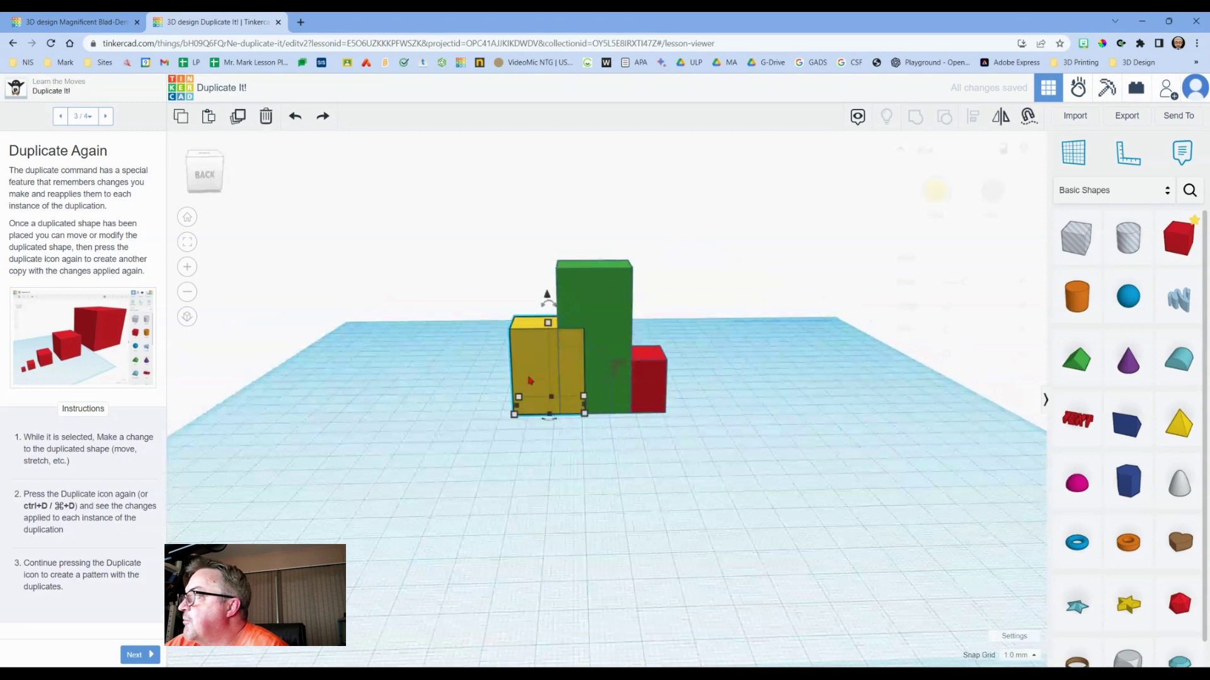
left_click_drag(514, 412, 546, 413)
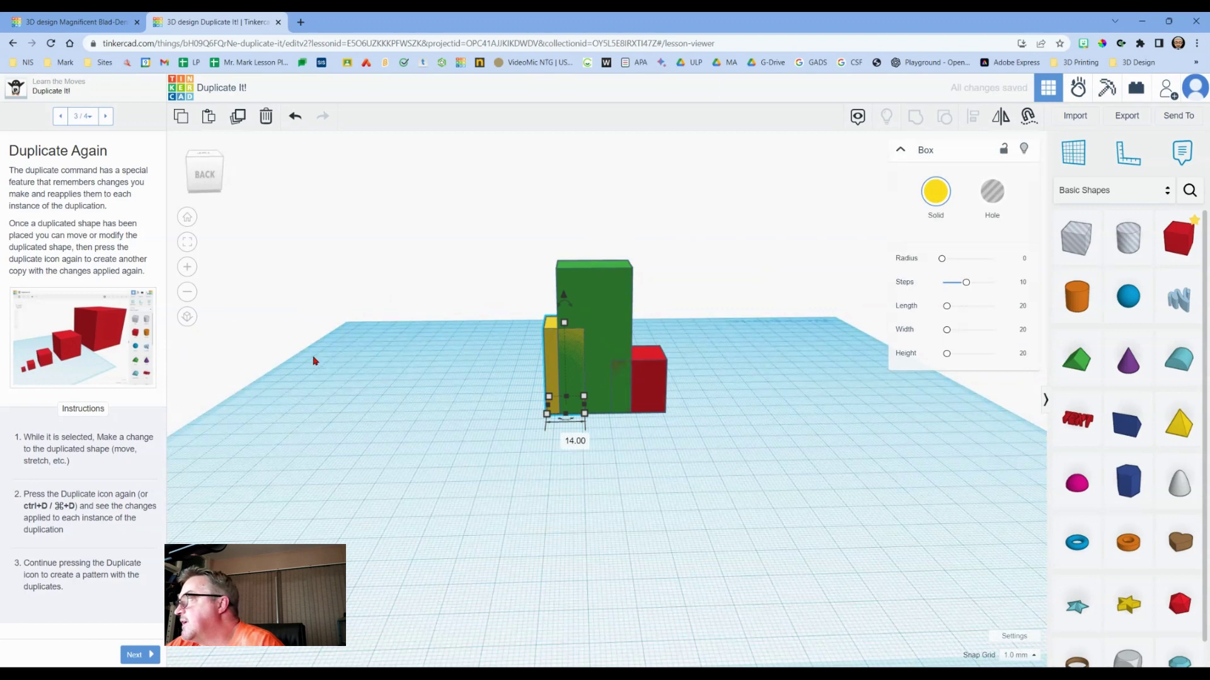
Shift the duplicated yellow box outward, lower it to 27 mm, and repeatedly duplicate it into a long descending staircase.
left_click_drag(554, 363, 540, 363)
left_click_drag(552, 319, 552, 338)
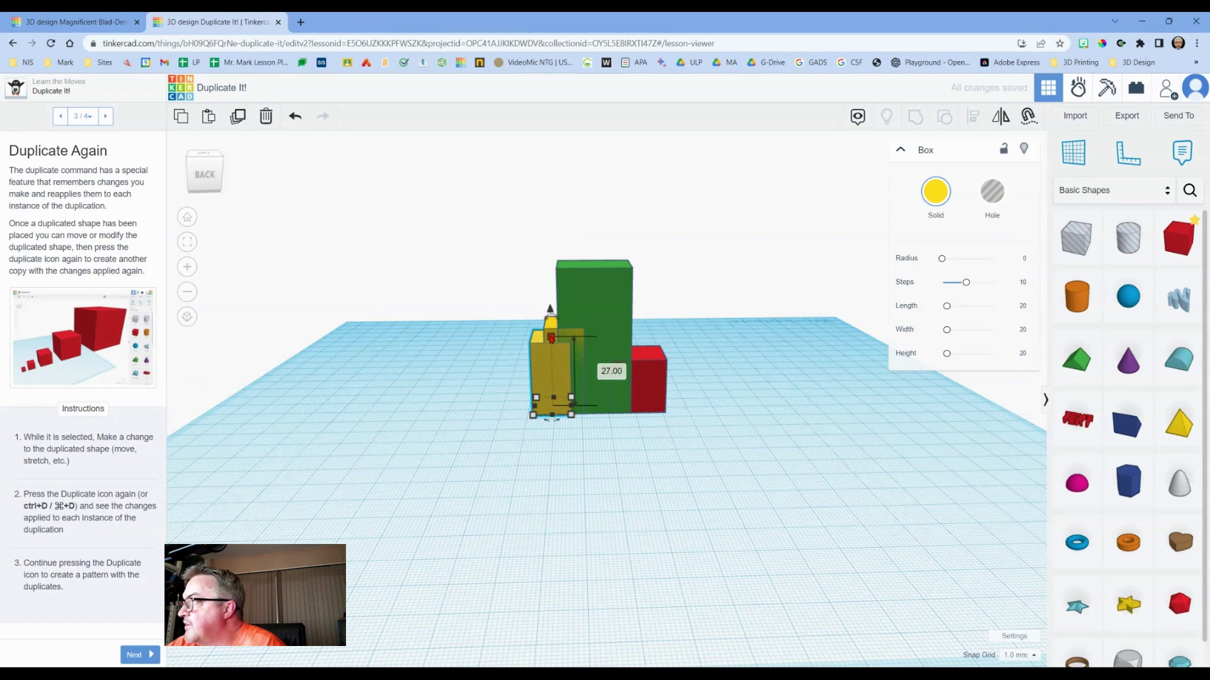
key("ctrl+d")
key("ctrl+d")
key("ctrl+d")
key("ctrl+d")
key("ctrl+d")
key("ctrl+d")
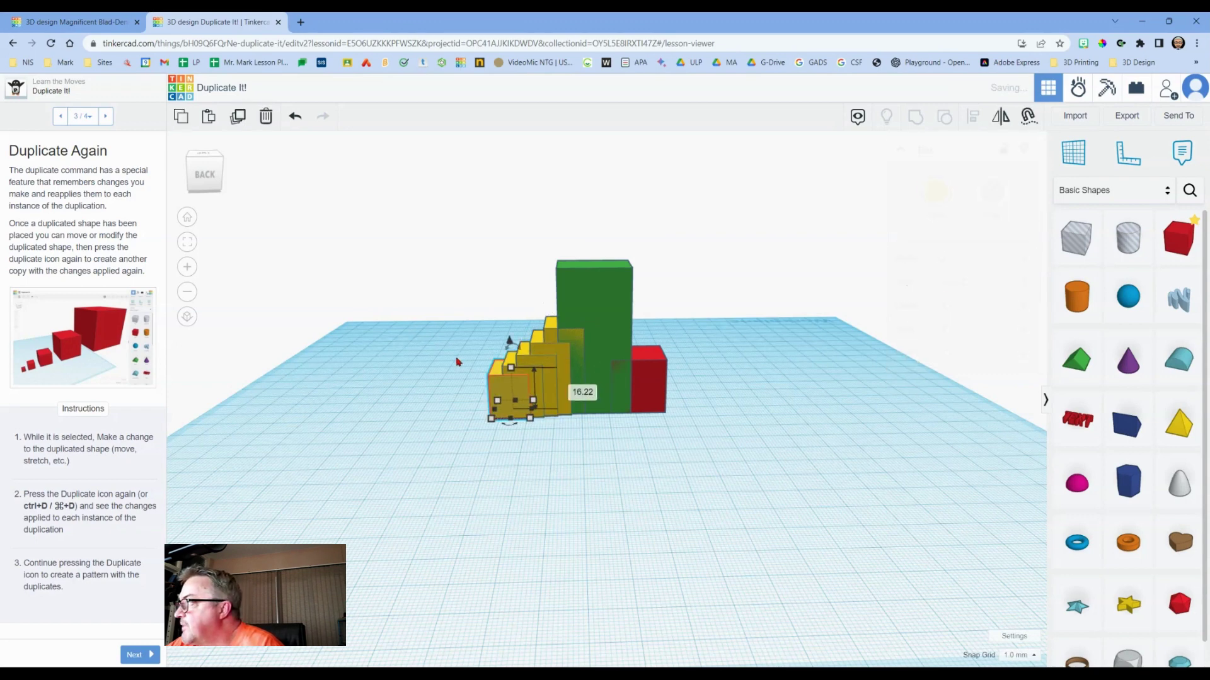
key("ctrl+d")
key("ctrl+d")
key("ctrl+d")
key("ctrl+d")
key("ctrl+d")
key("ctrl+d")
key("ctrl+d")
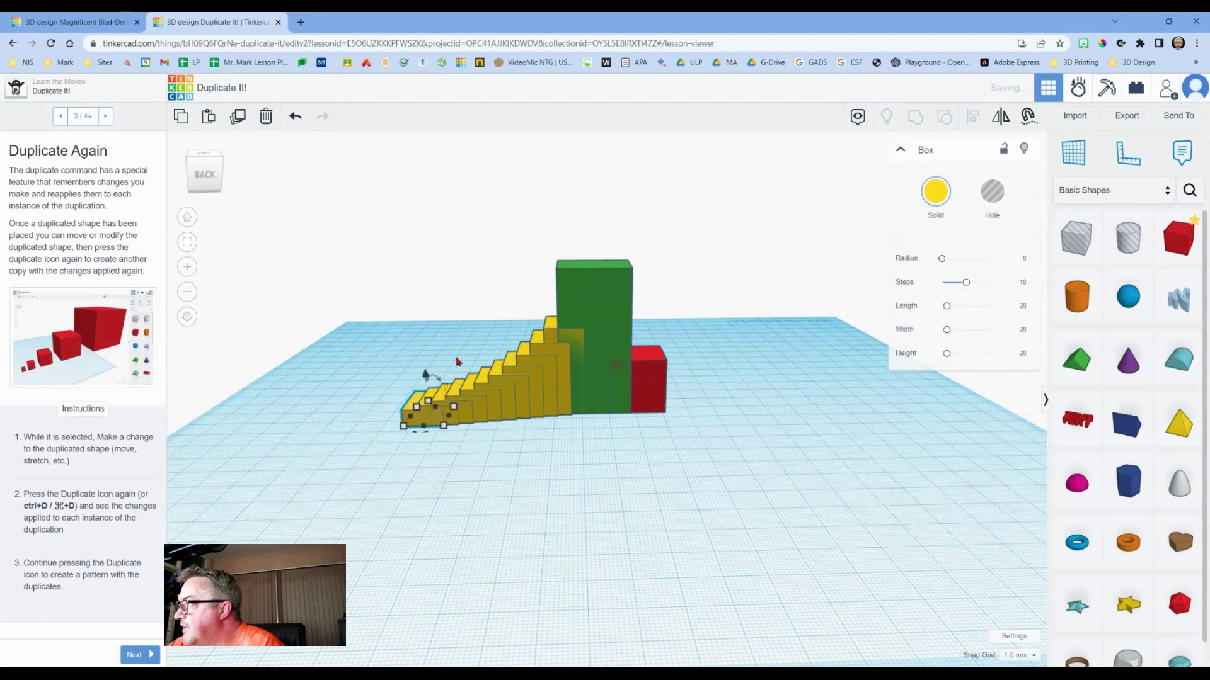
key("ctrl+d")
key("ctrl+d")
key("ctrl+d")
key("ctrl+d")
key("ctrl+d")
key("ctrl+d")
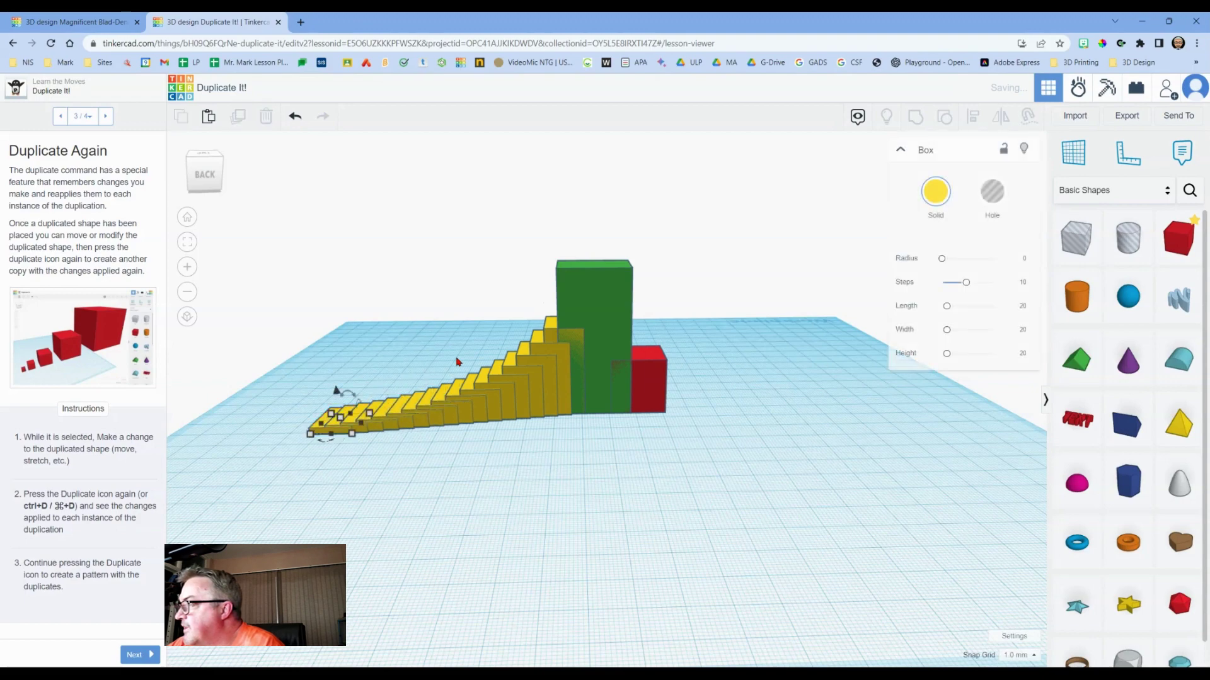
right_click_drag(363, 430, 355, 532)
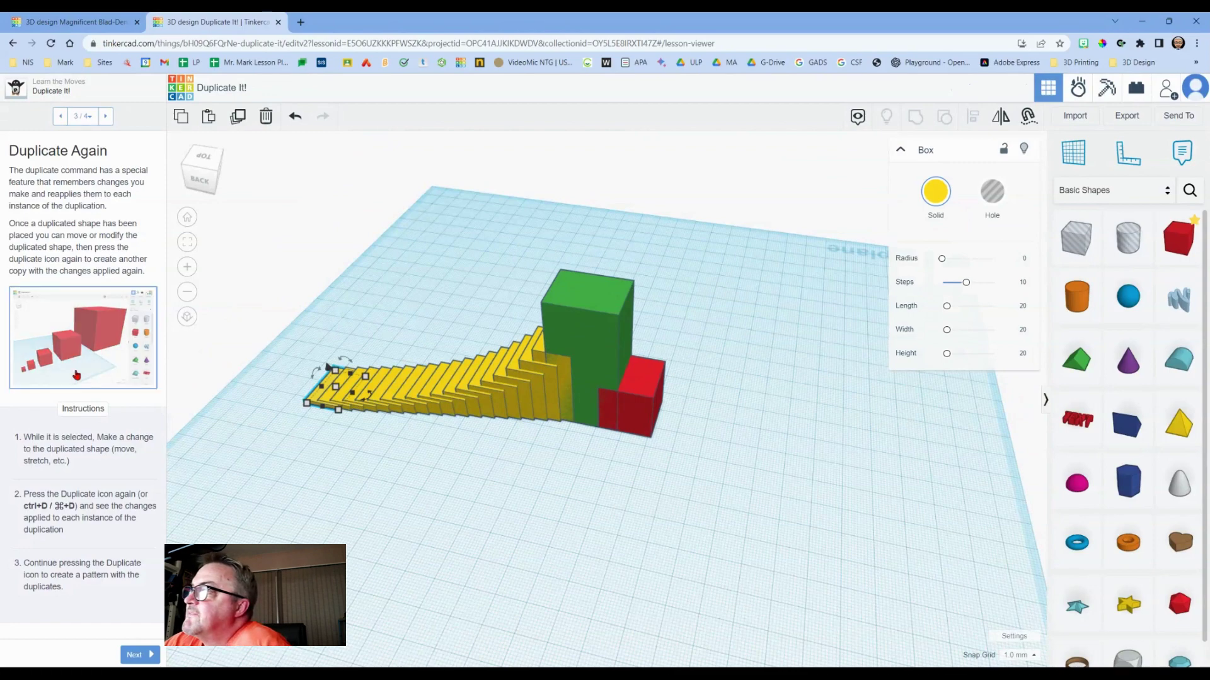
Finish the Duplicate It! lesson and continue to the Hide It! lesson.
left_click(140, 656)
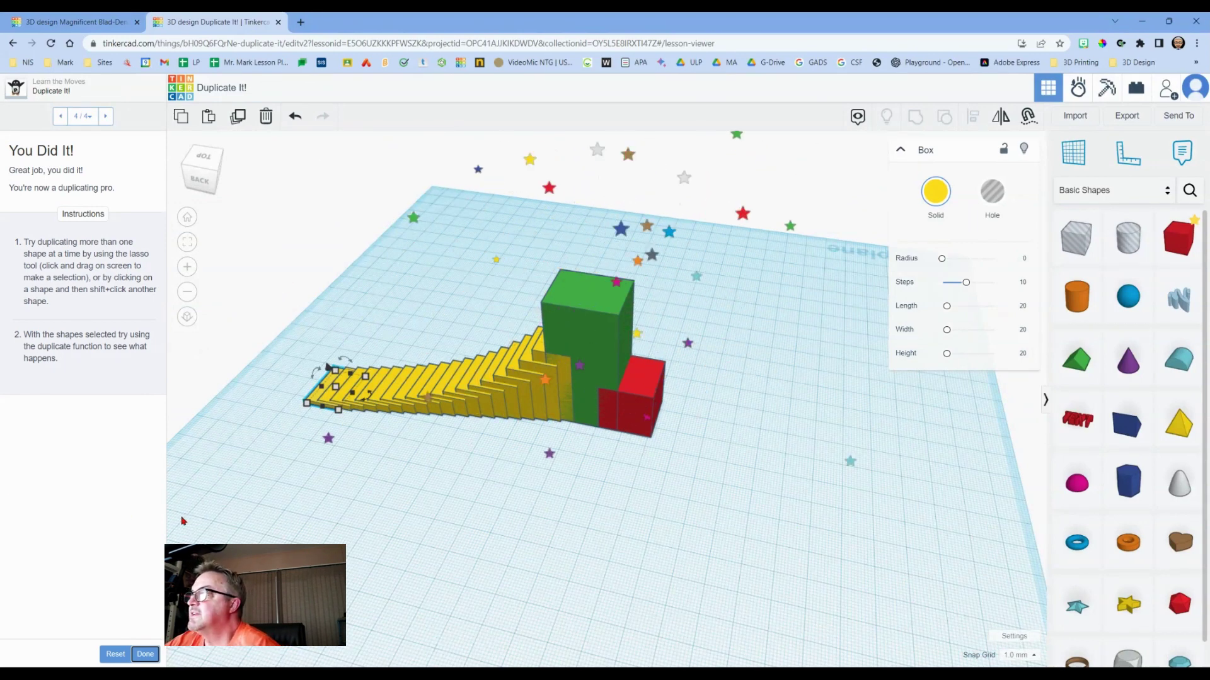
left_click(146, 654)
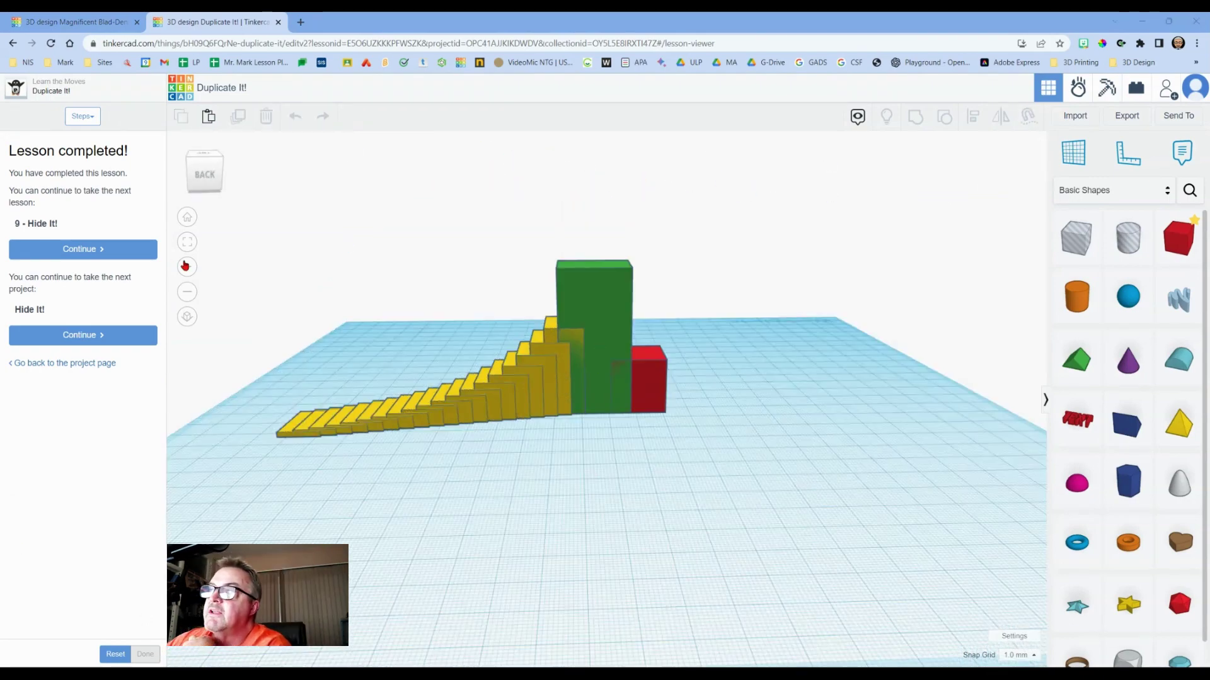
left_click(74, 252)
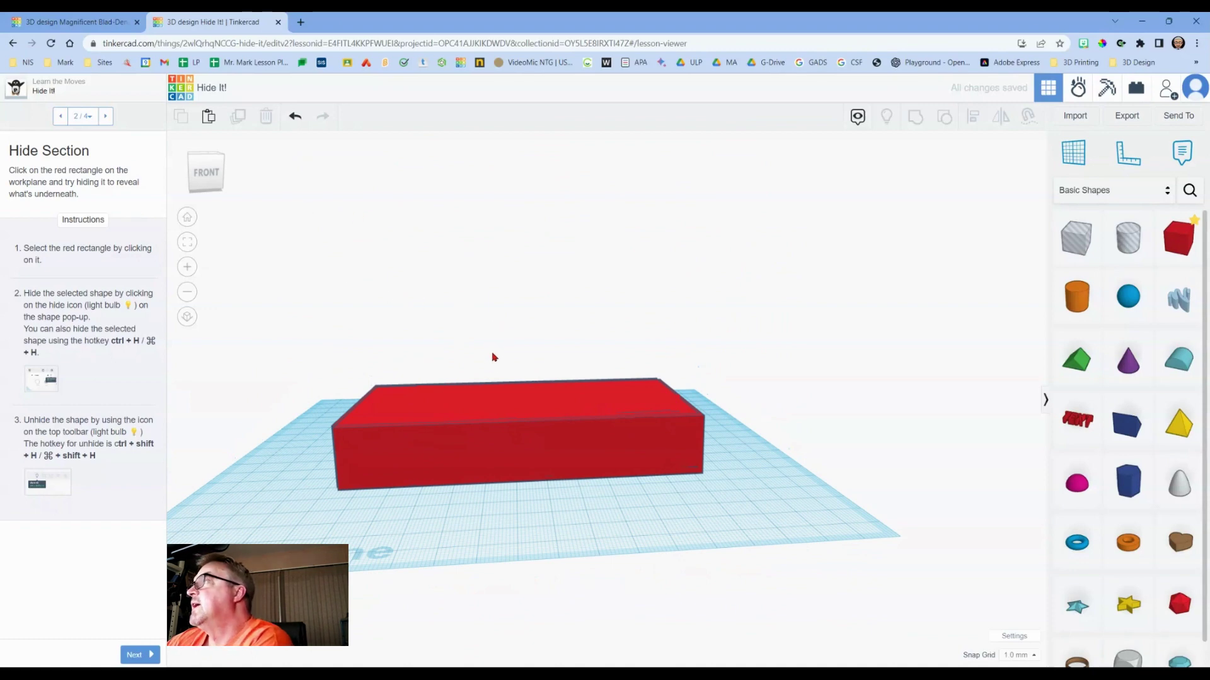
Hide both overlapping red rectangles on the Workplane to uncover the shapes underneath.
left_click(535, 405)
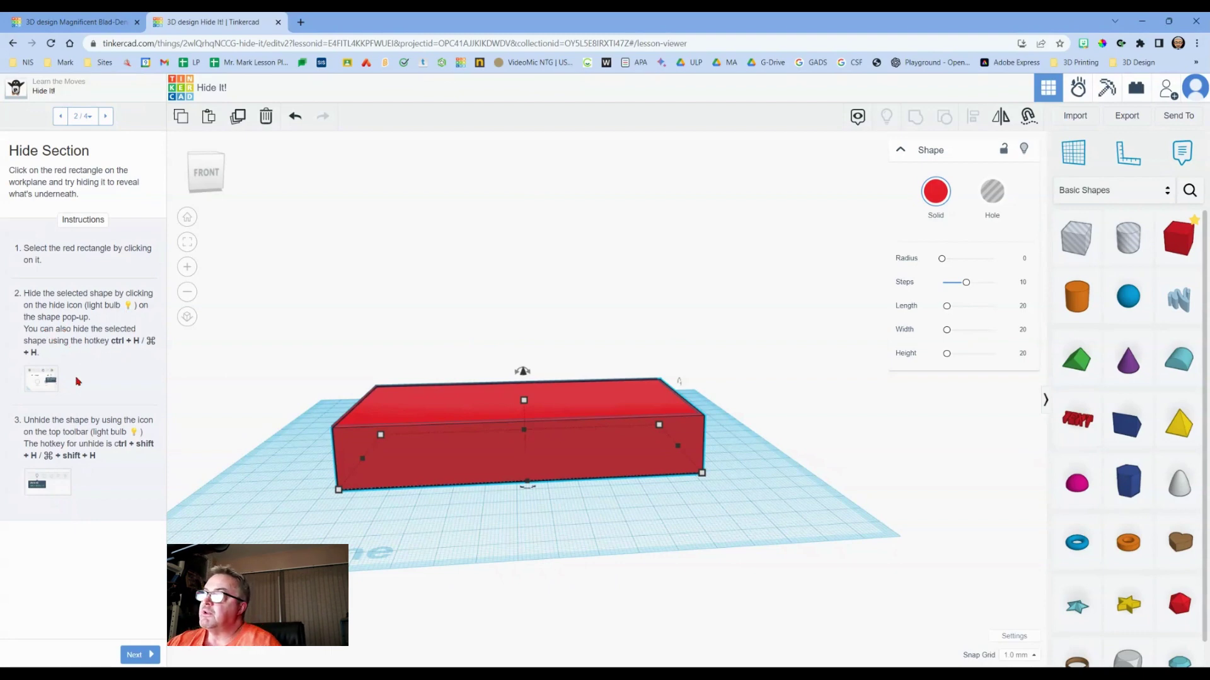
right_click_drag(437, 262, 424, 262)
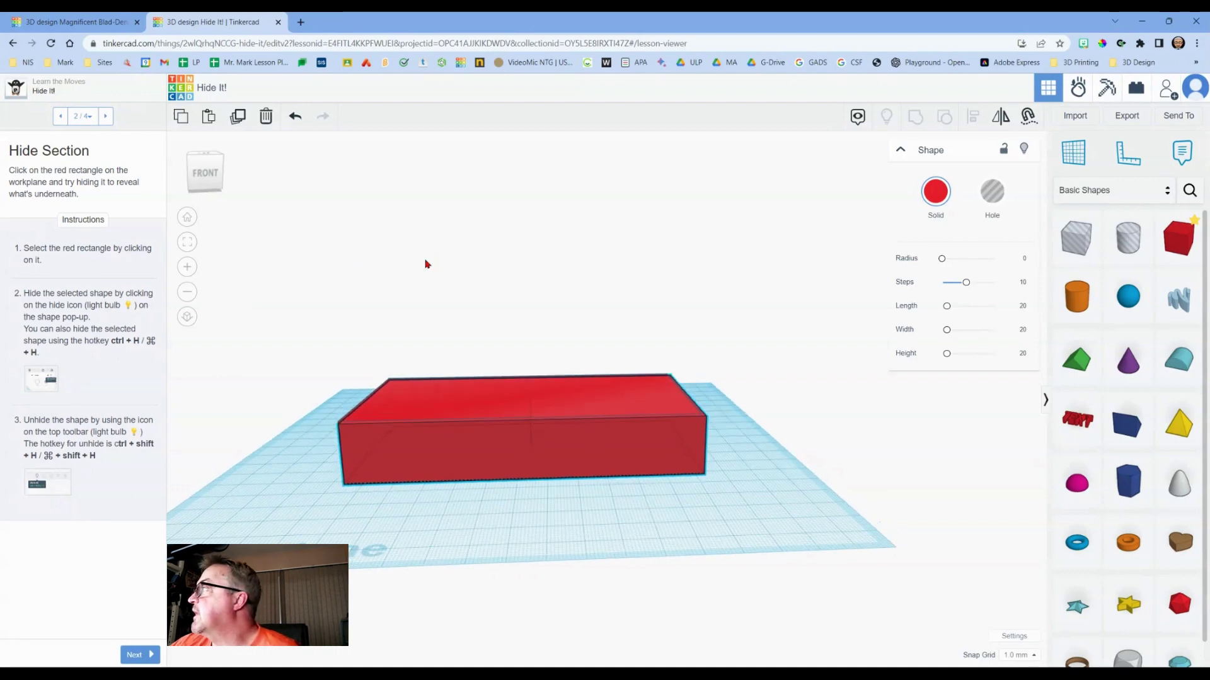
left_click(446, 274)
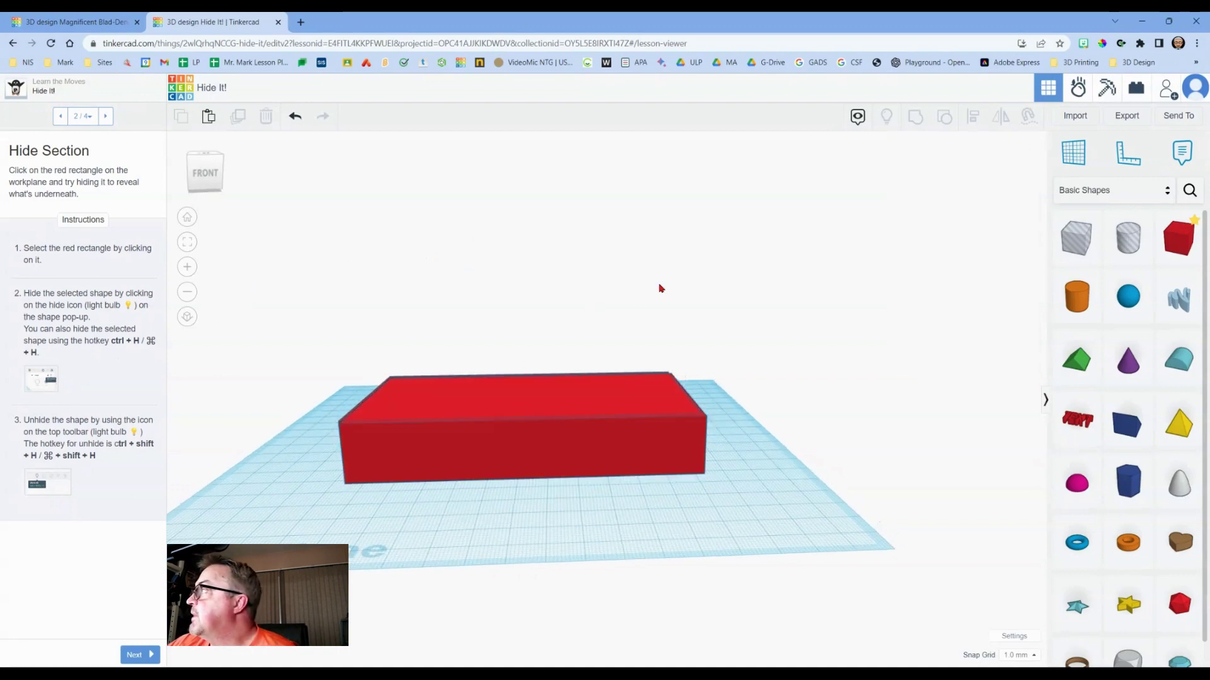
left_click(395, 404)
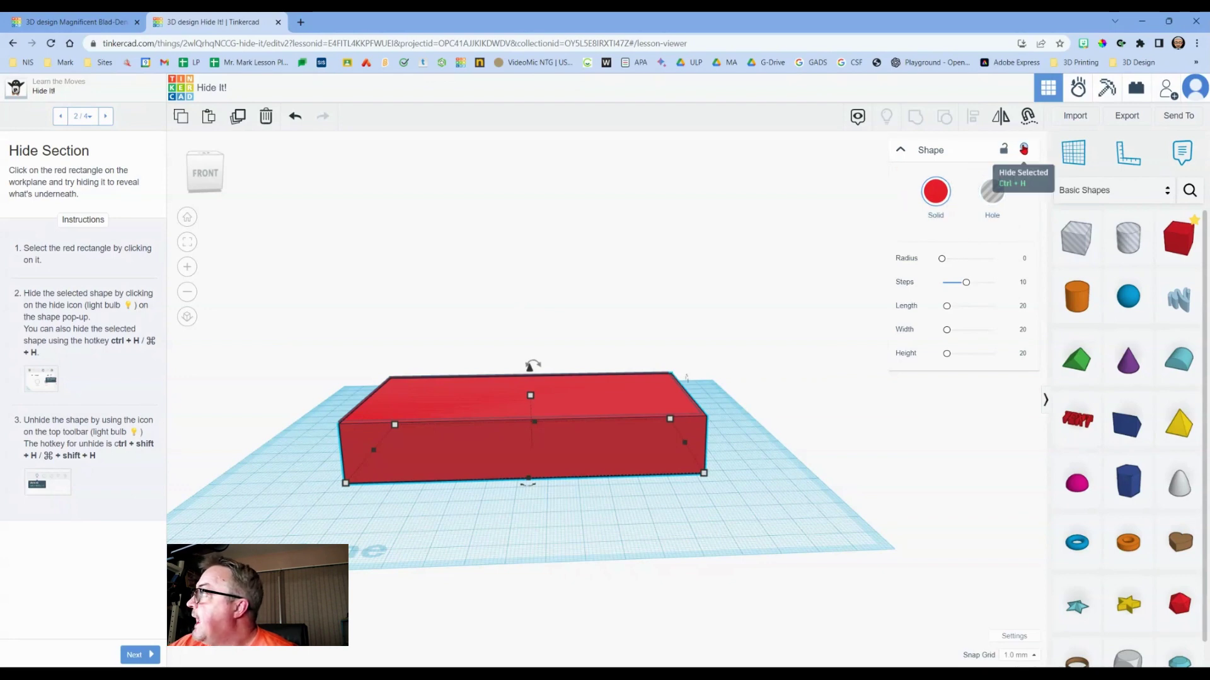
left_click(1024, 149)
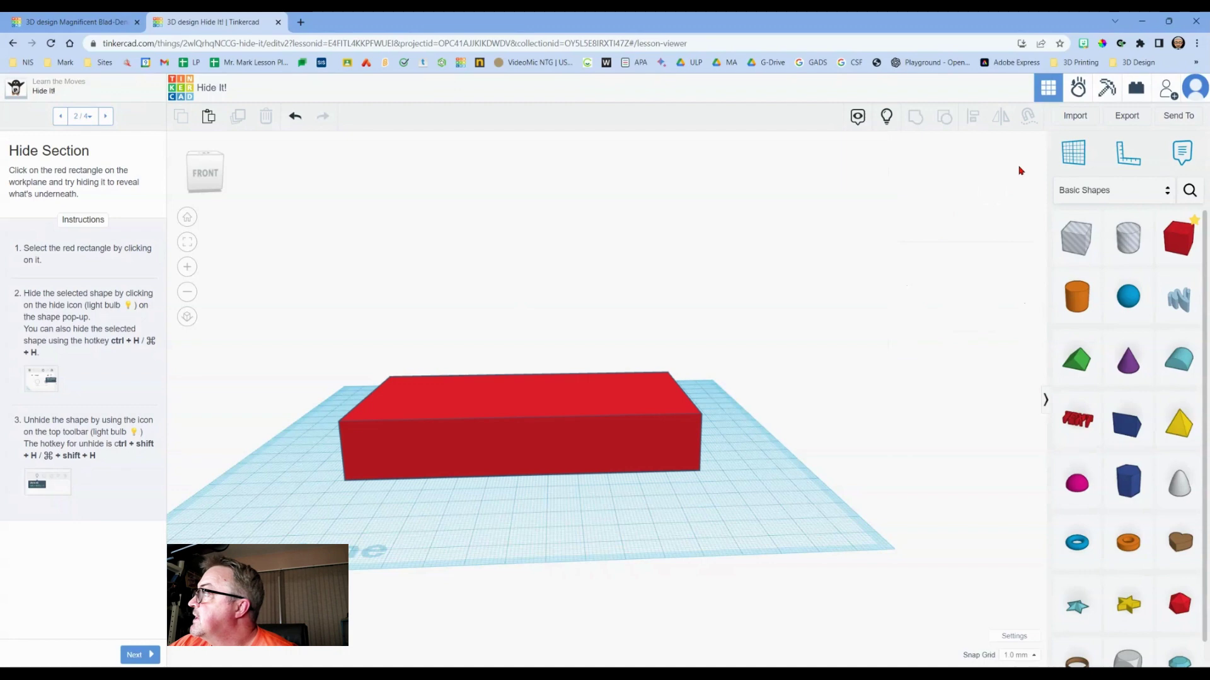
left_click(638, 410)
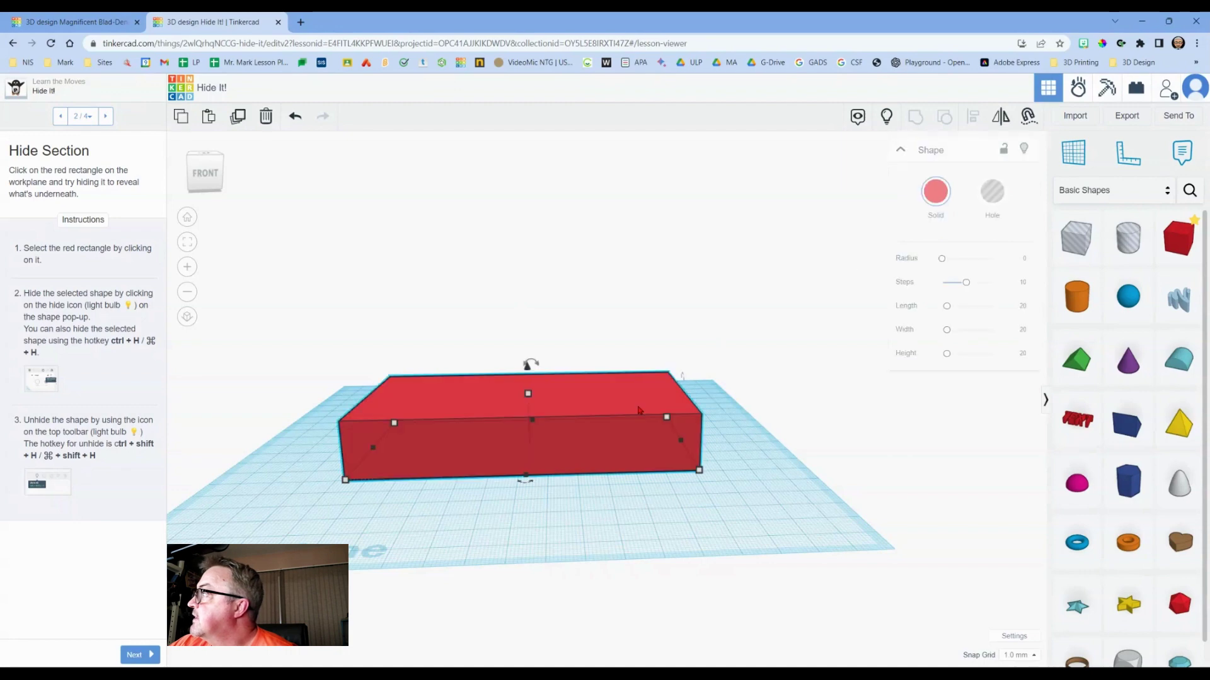
left_click(1025, 152)
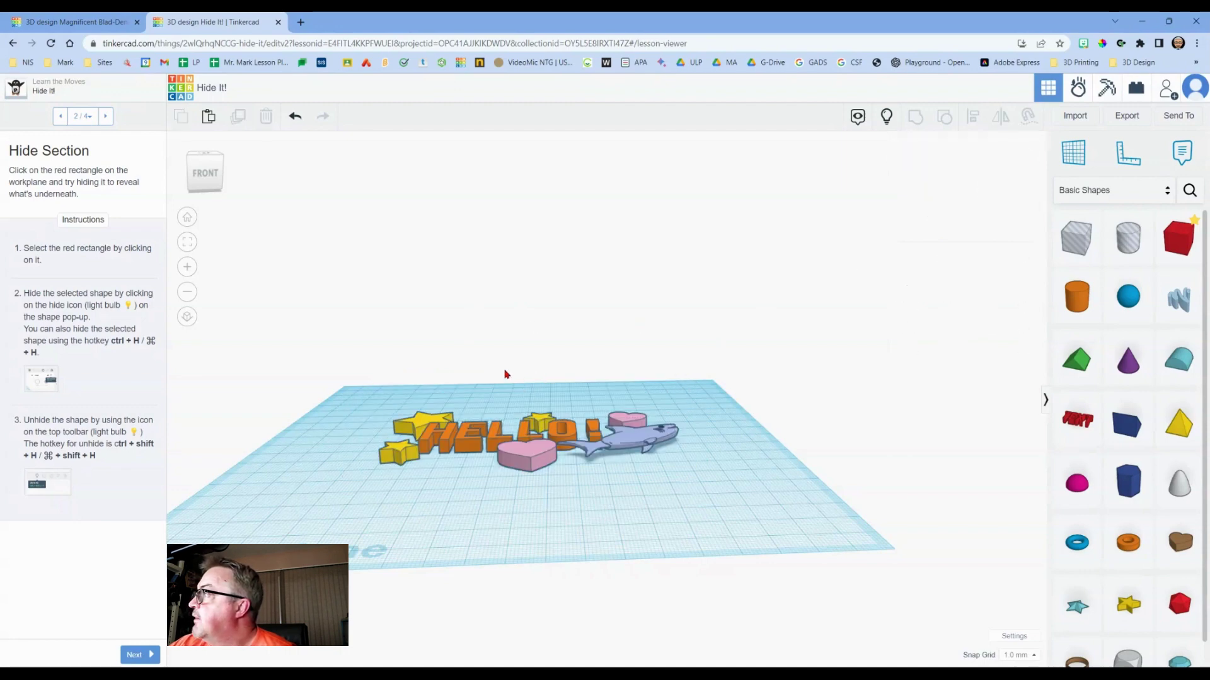
right_click_drag(503, 375, 477, 414)
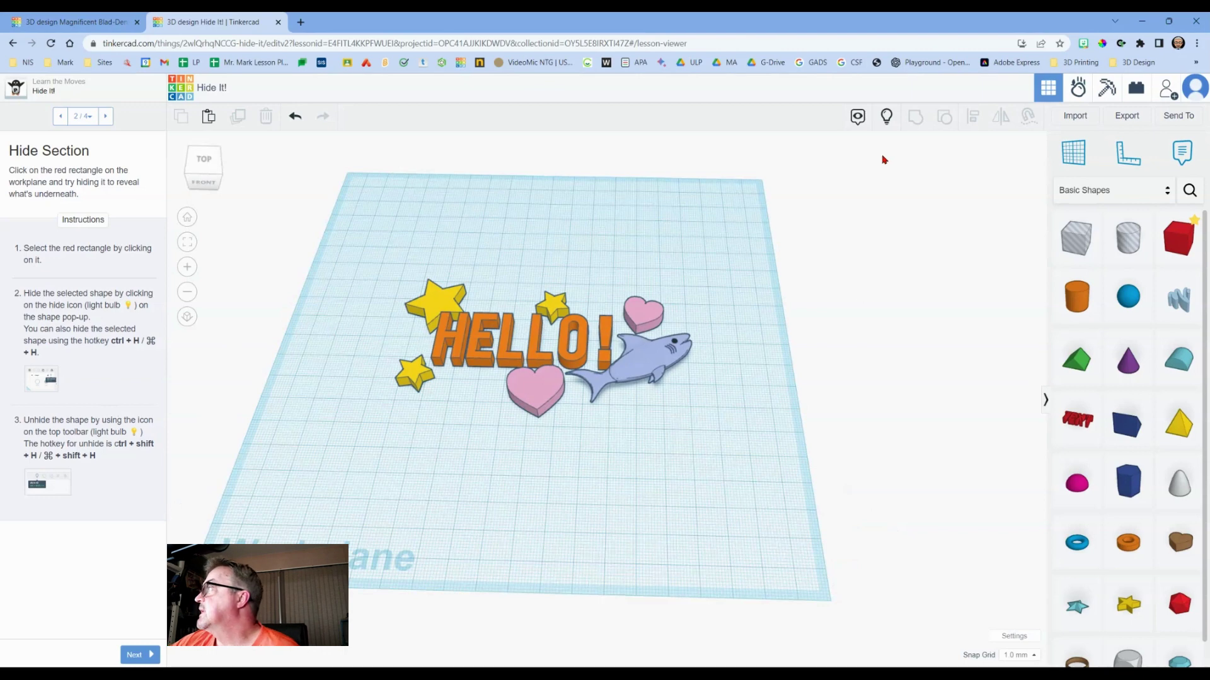
Show the two red rectangles, hide and show both once more, and continue to the Hide Selection With Lasso Tool page.
left_click(886, 119)
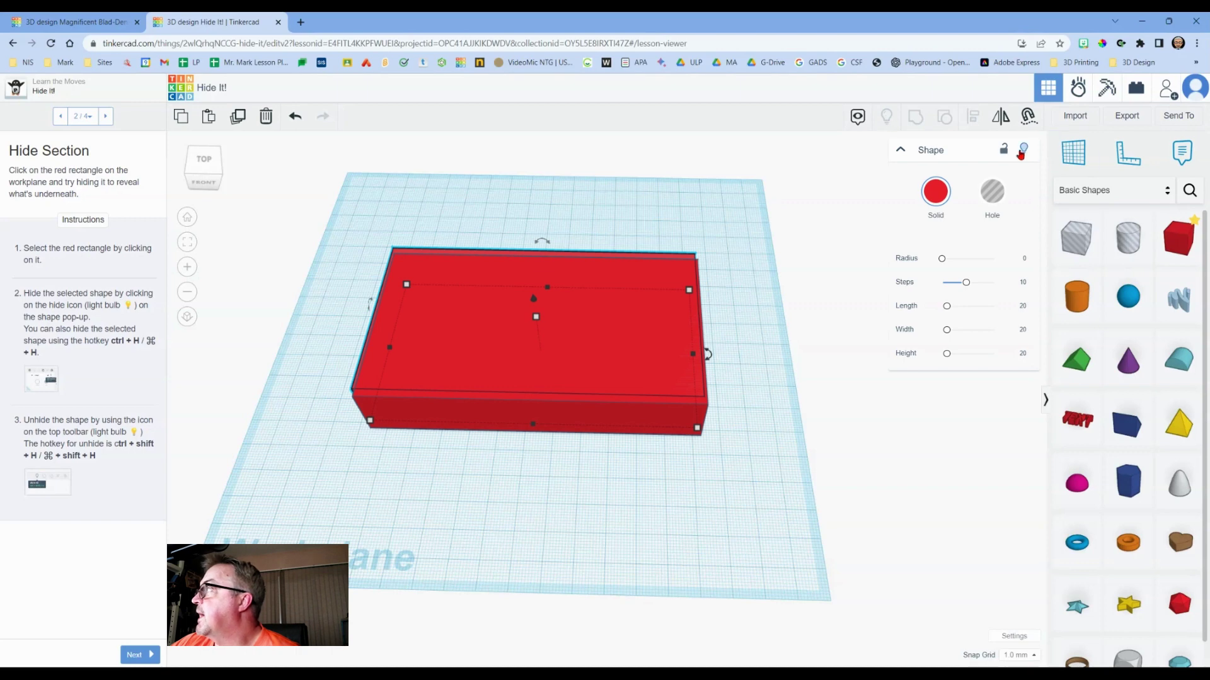
left_click(1023, 152)
left_click(687, 309)
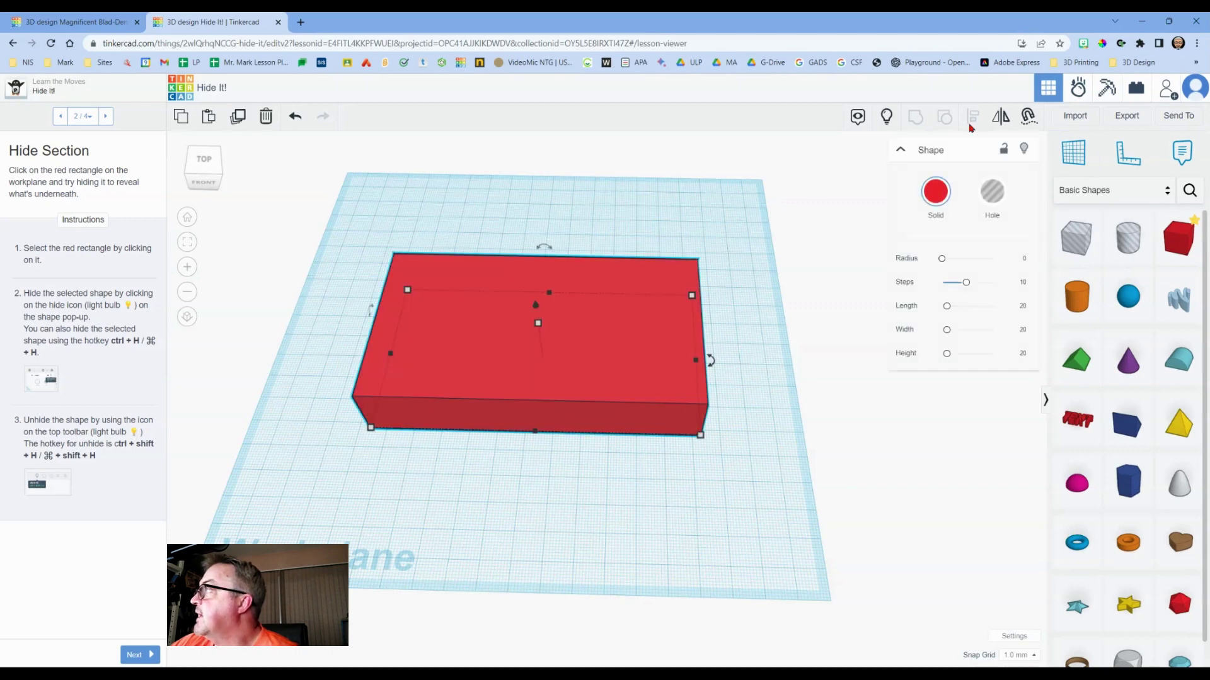
left_click(1024, 150)
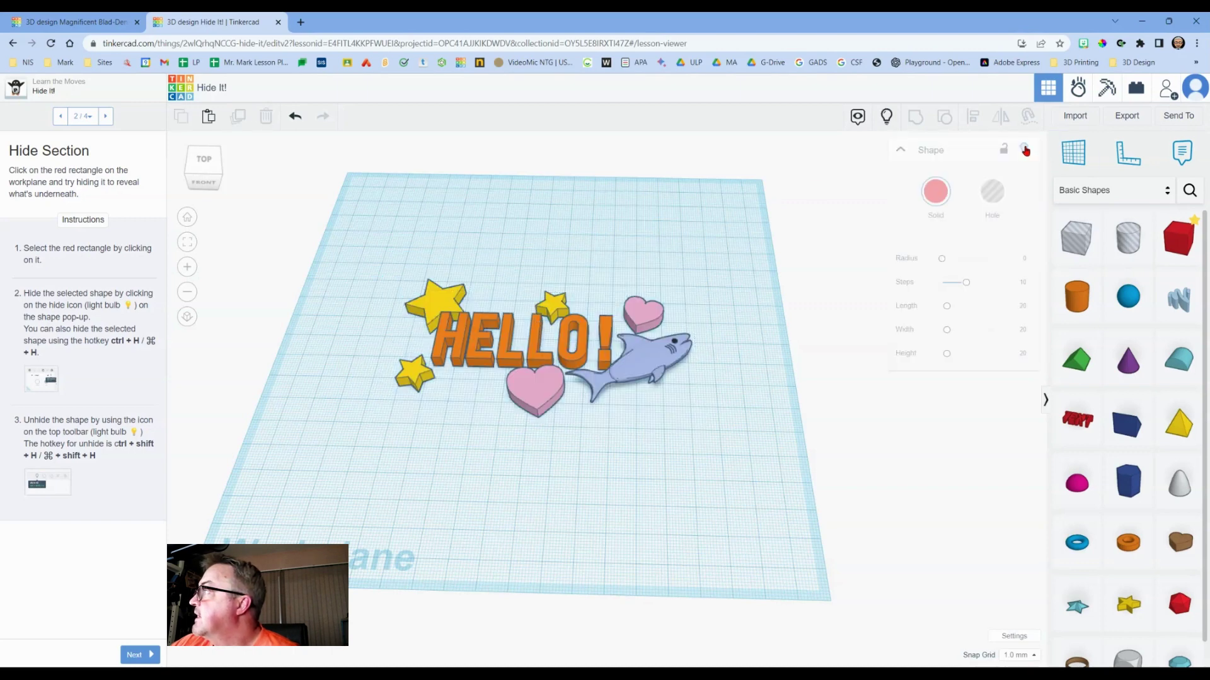
left_click(887, 120)
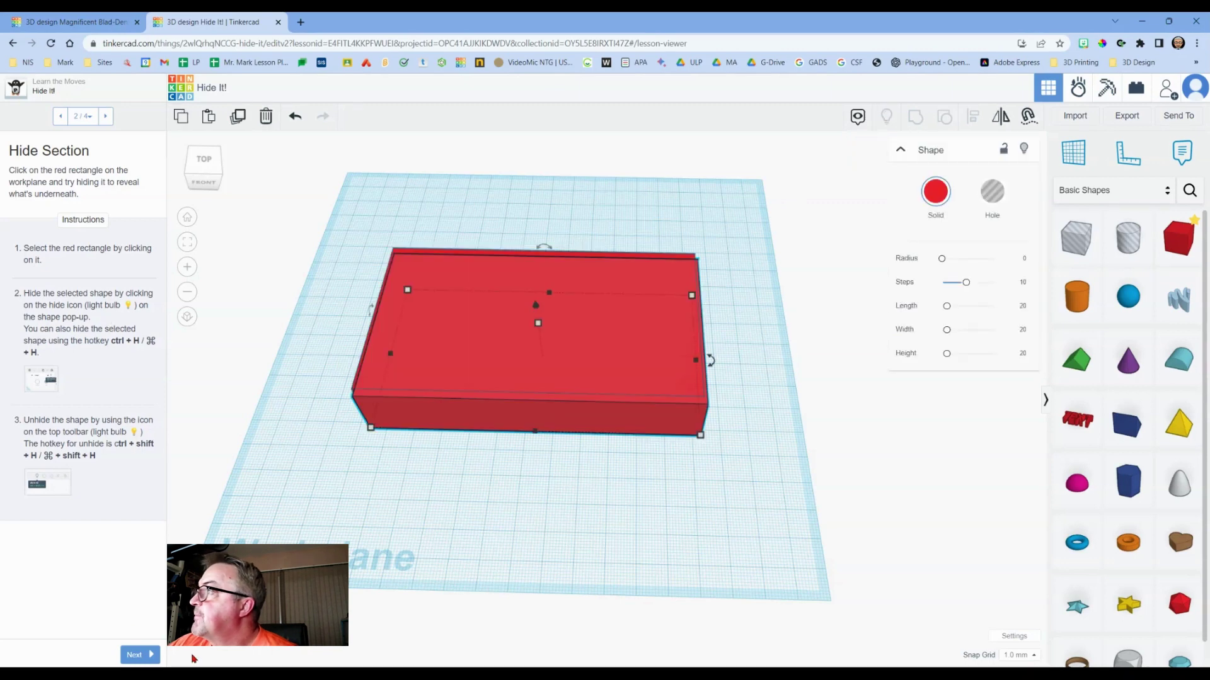
left_click(136, 656)
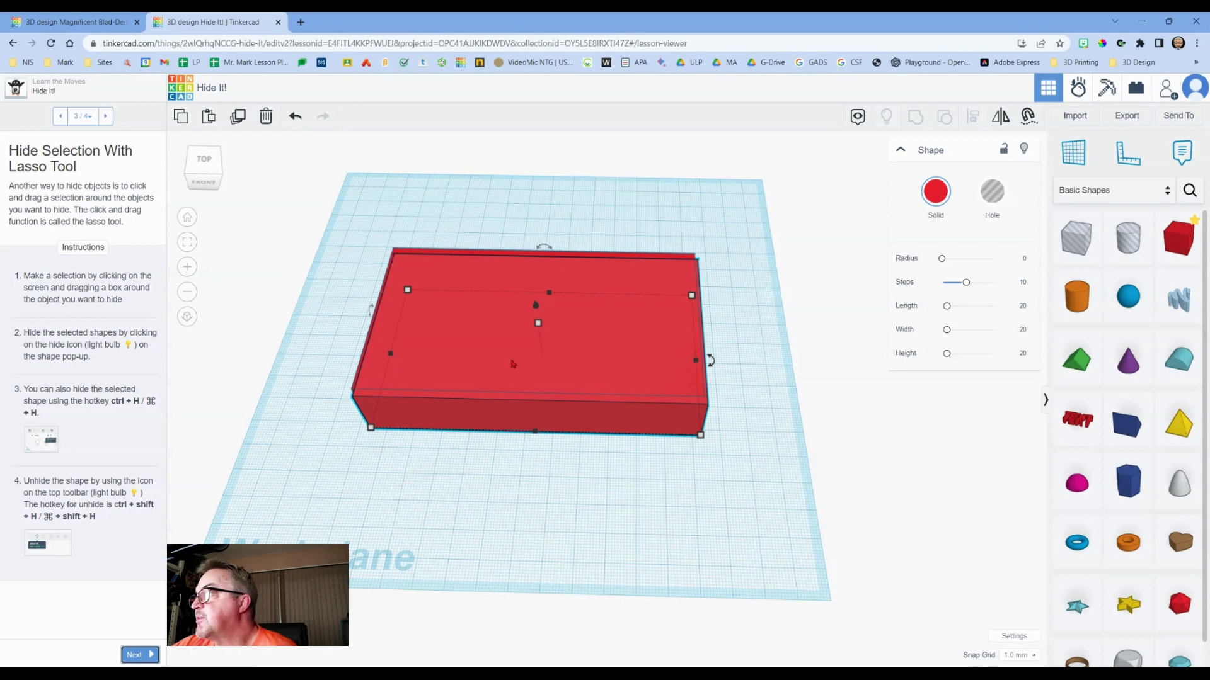
Move one of the overlapping red rectangles 21 mm right and 25 mm toward the back, and delete it.
left_click(301, 450)
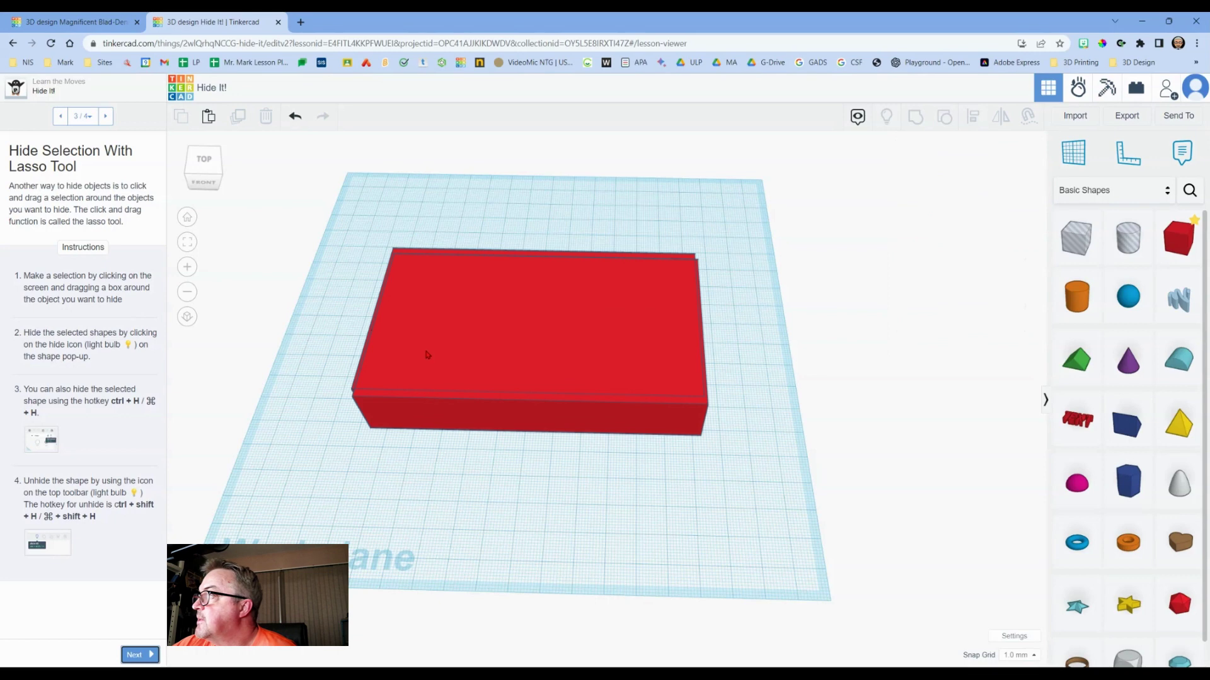
left_click_drag(426, 353, 497, 301)
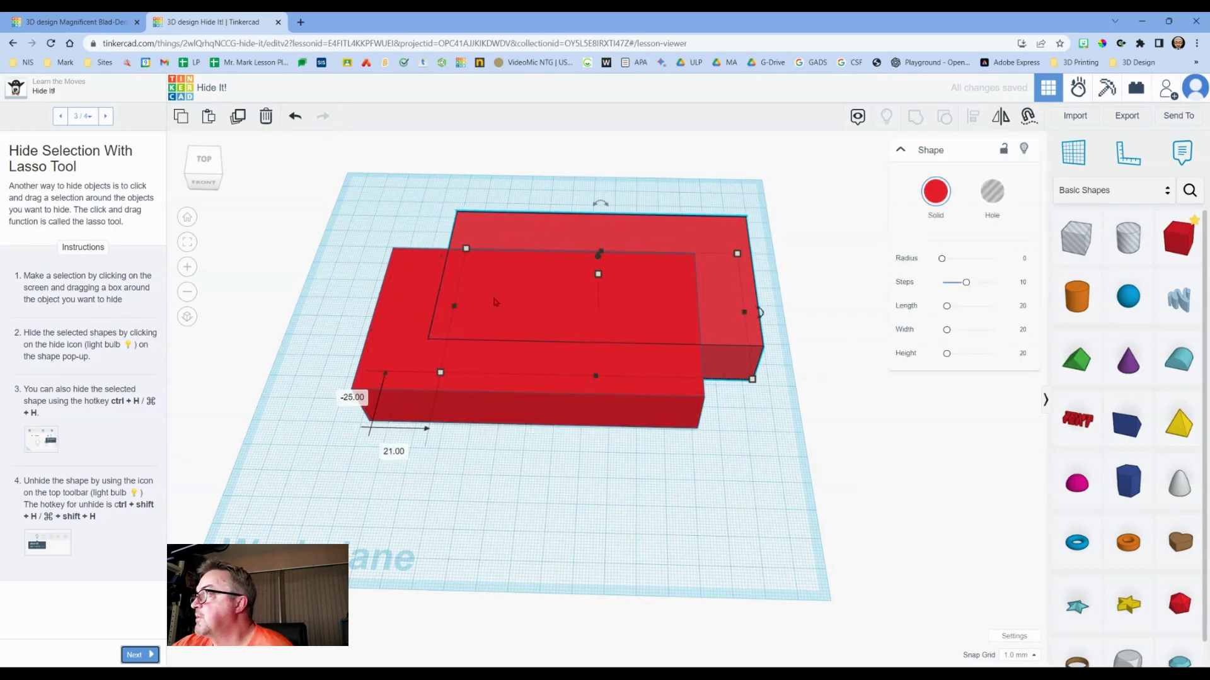
key("ctrl+h")
Select all remaining shapes with a lasso around them and hide the whole selection.
mouse_move(304, 208)
left_mouse_down()
mouse_move(677, 410)
mouse_move(719, 471)
mouse_move(752, 486)
left_mouse_up()
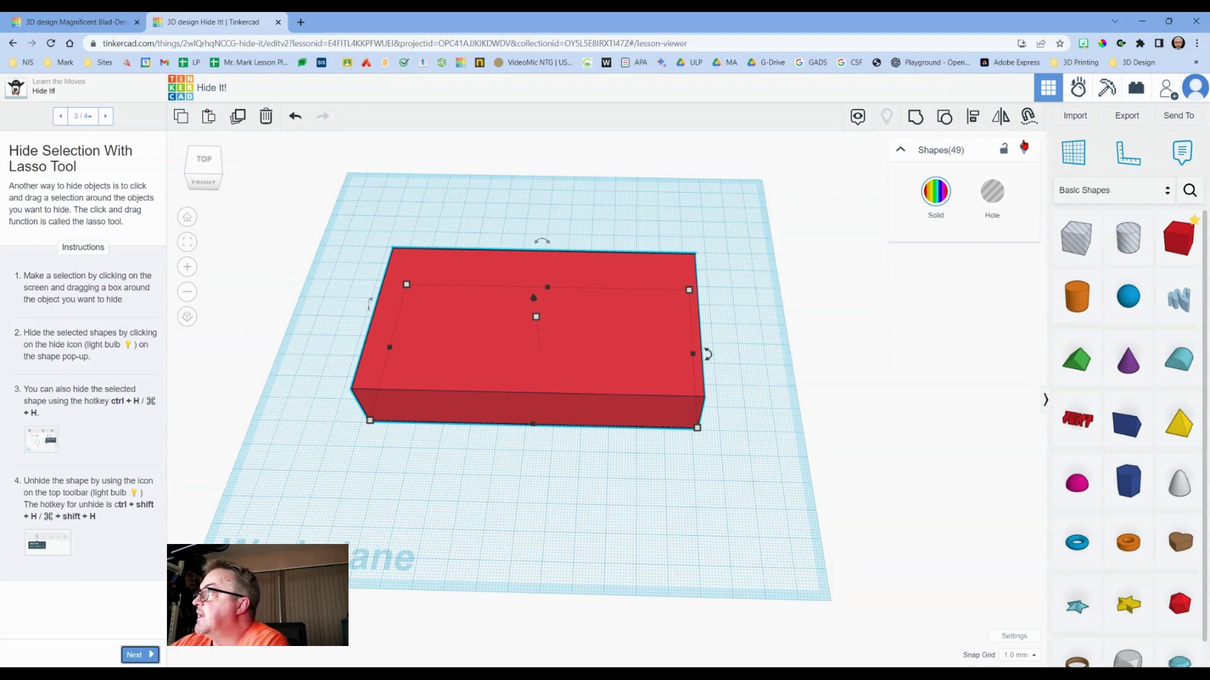
left_click(1023, 150)
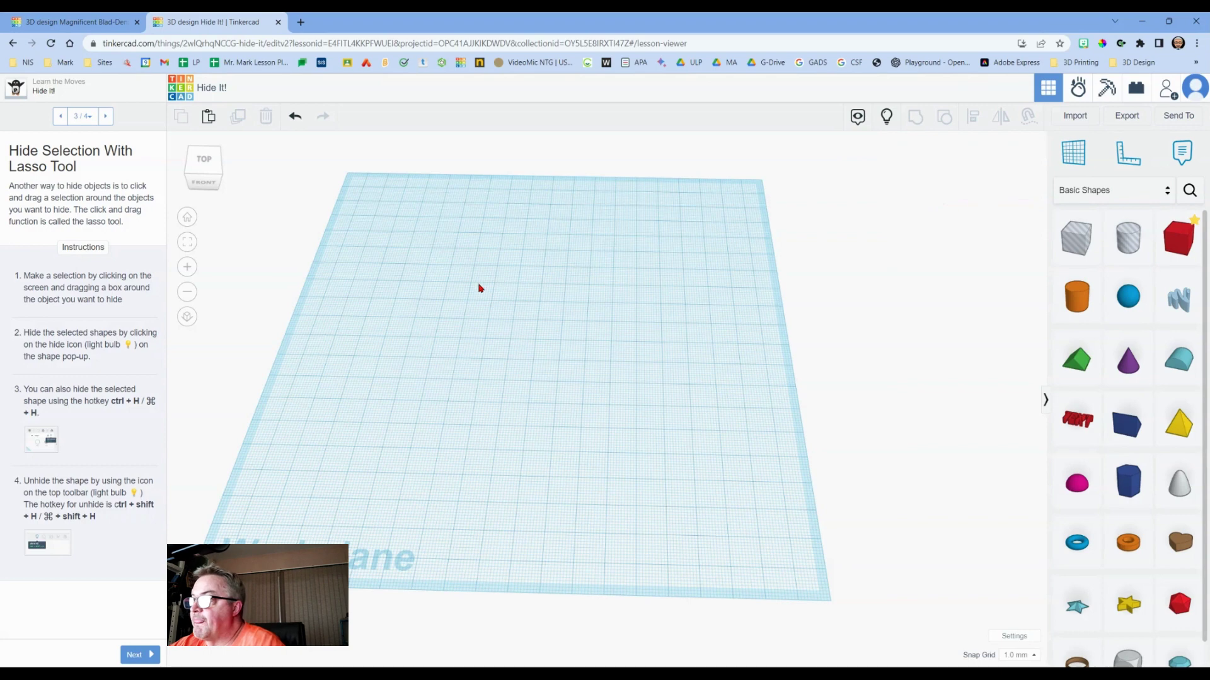
Undo the deletion of the moved red rectangle and hide that rectangle instead.
key("ctrl+z")
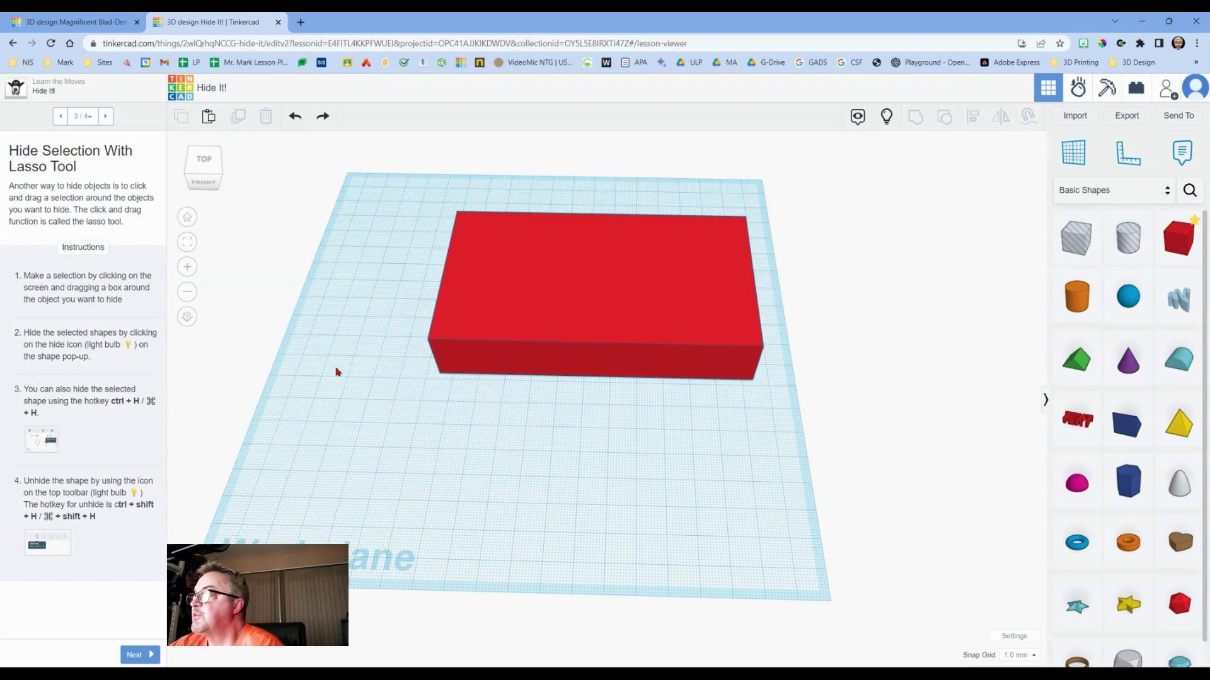
left_click(523, 284)
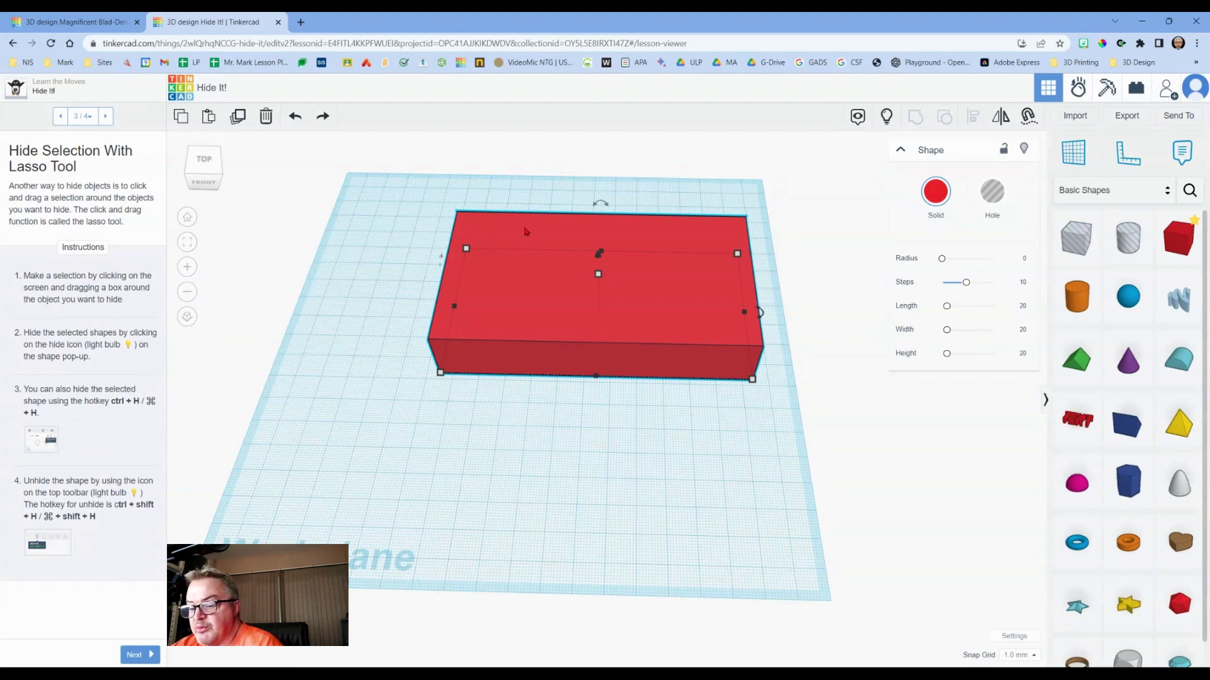
key("ctrl+h")
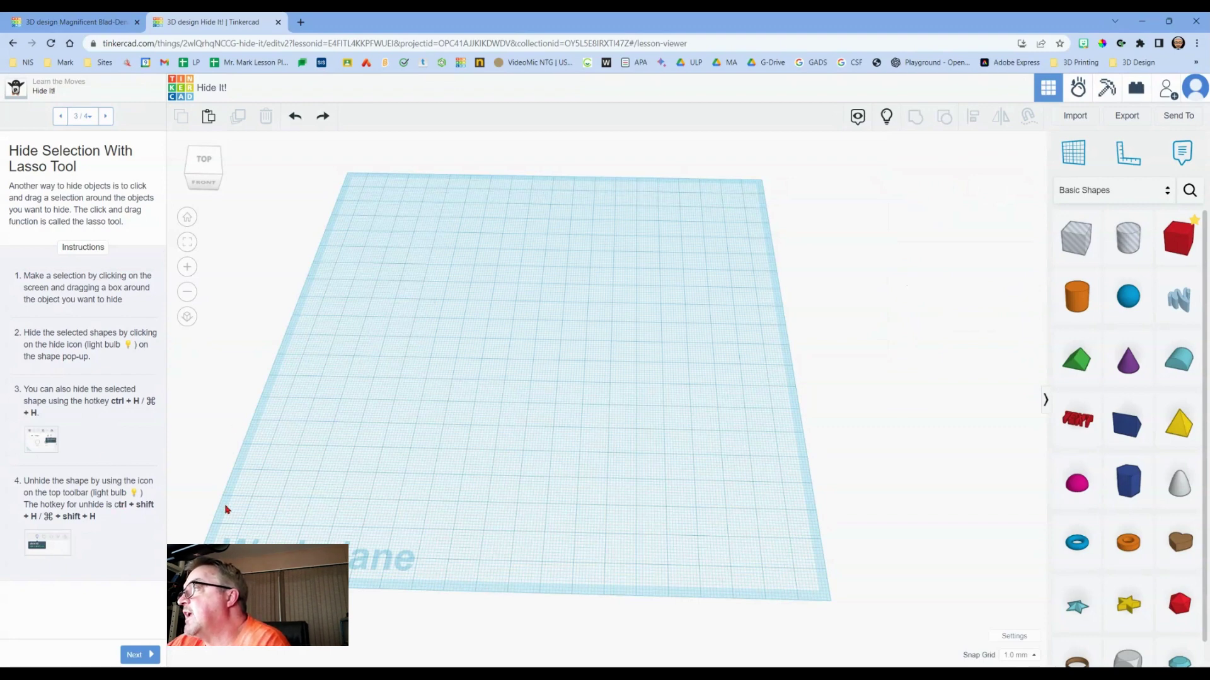
Show all hidden shapes and continue to the final page of the Hide It! lesson.
left_click(885, 117)
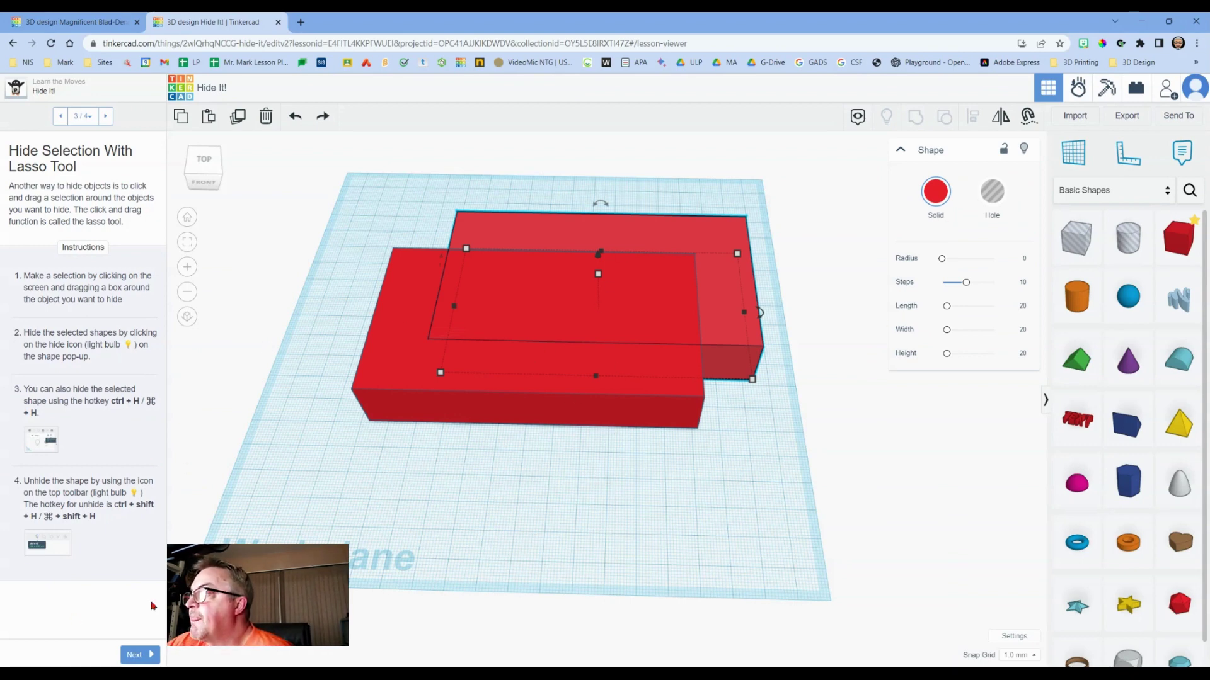
left_click(134, 656)
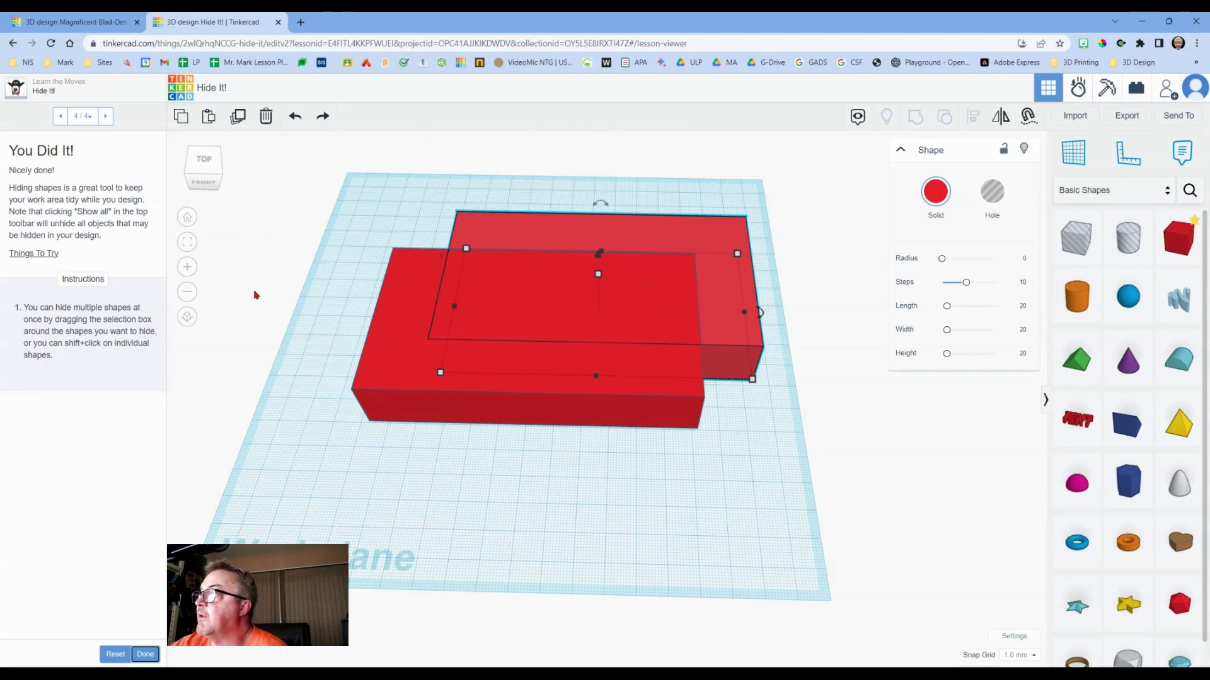
left_click(32, 254)
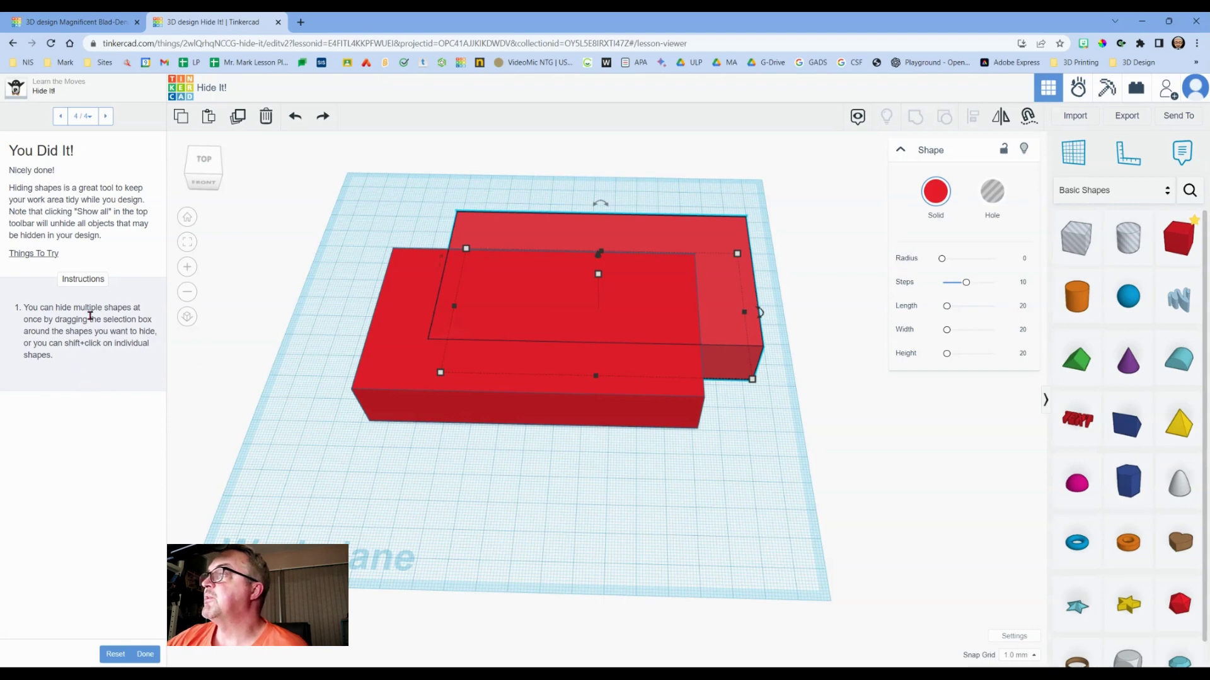
Select both red rectangles, move them together 6 mm right and 1 mm forward, and finish the Hide It! lesson.
left_click(349, 447)
left_click_drag(336, 177, 774, 481)
left_click(477, 492)
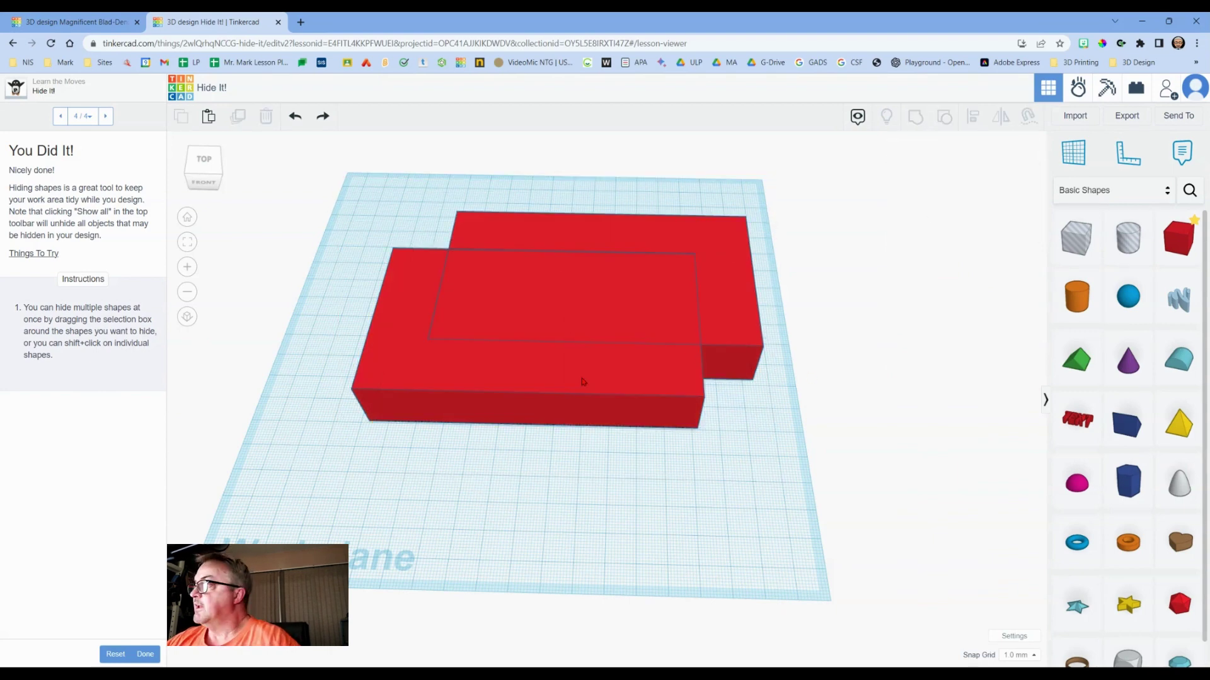
left_click(538, 385)
left_click(622, 227, "shift")
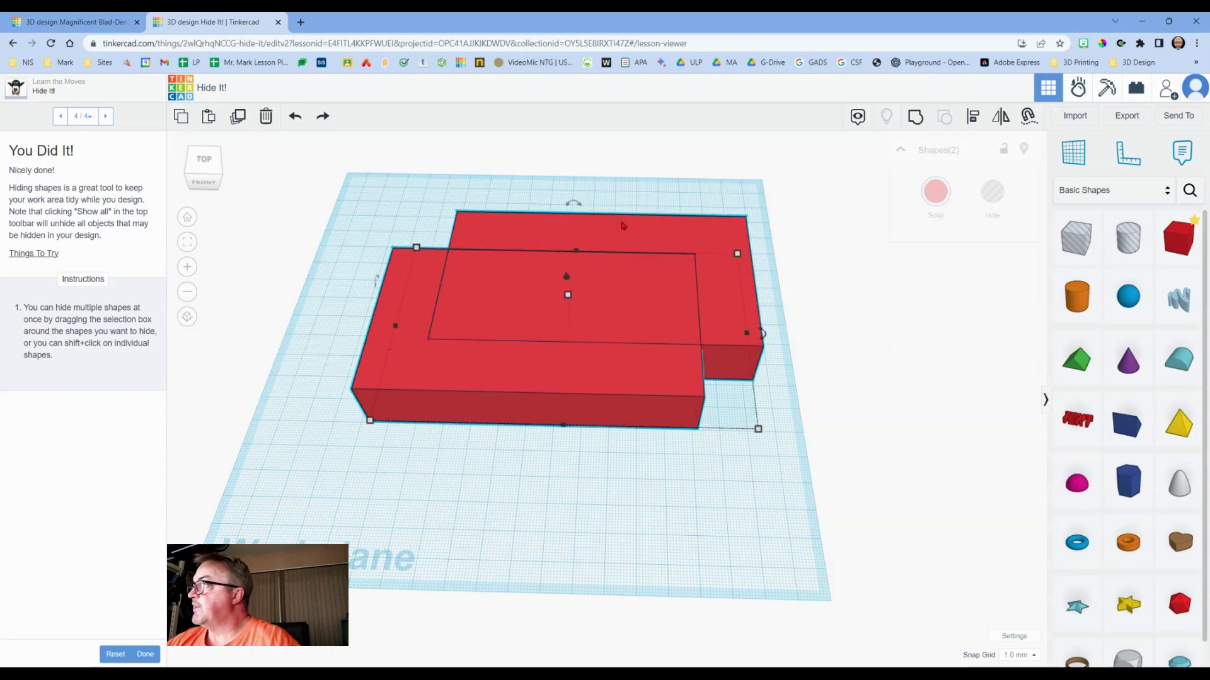
left_click_drag(686, 266, 743, 270)
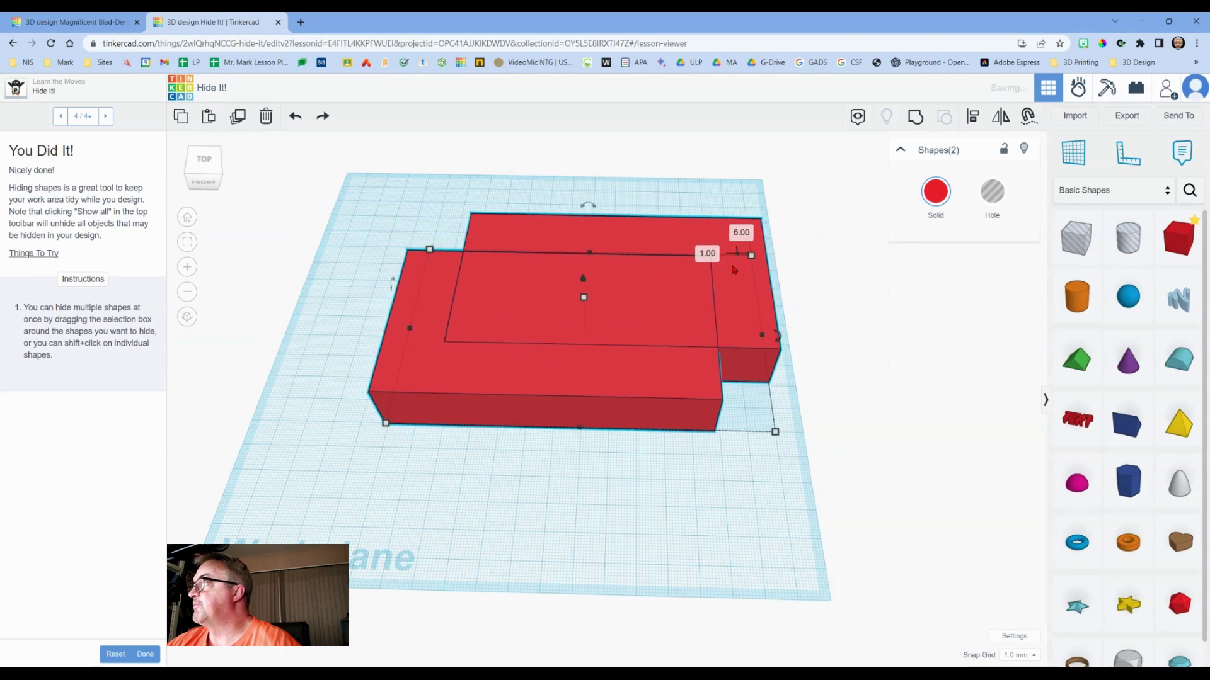
left_click(149, 655)
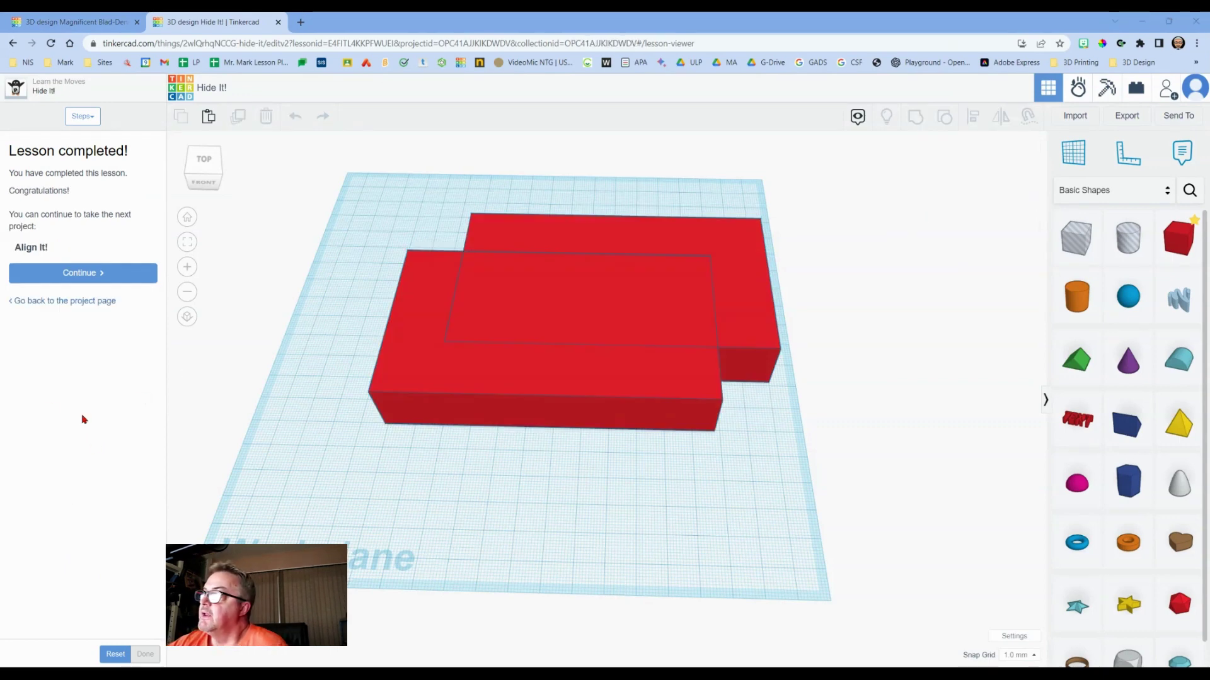
Start the Align It! lesson and continue to its Preview Shape Alignment page.
left_click(95, 273)
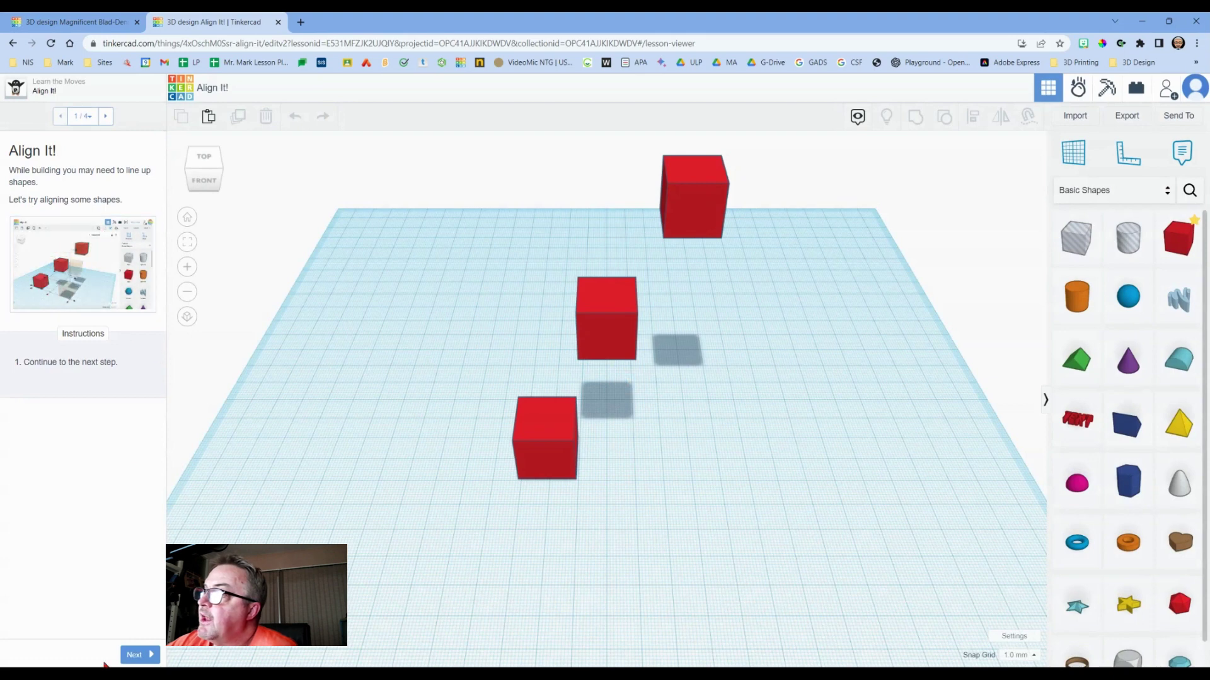
left_click(135, 656)
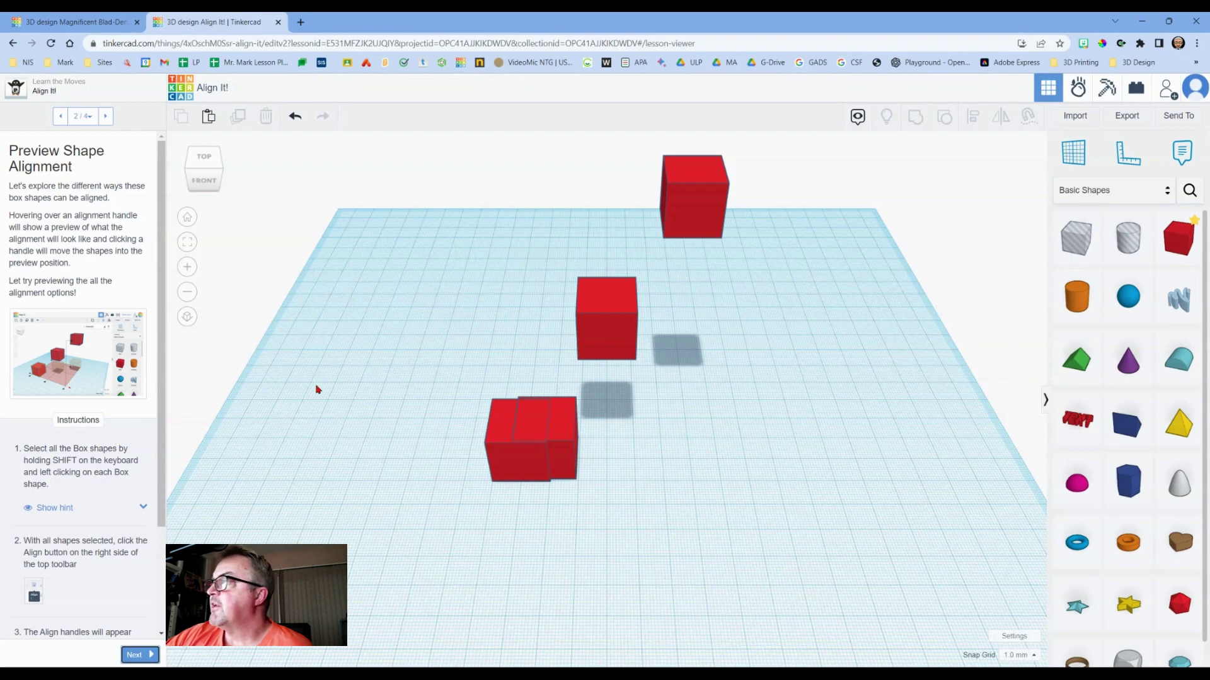
scroll(319, 391, "down", 1)
scroll(318, 390, "up", 2)
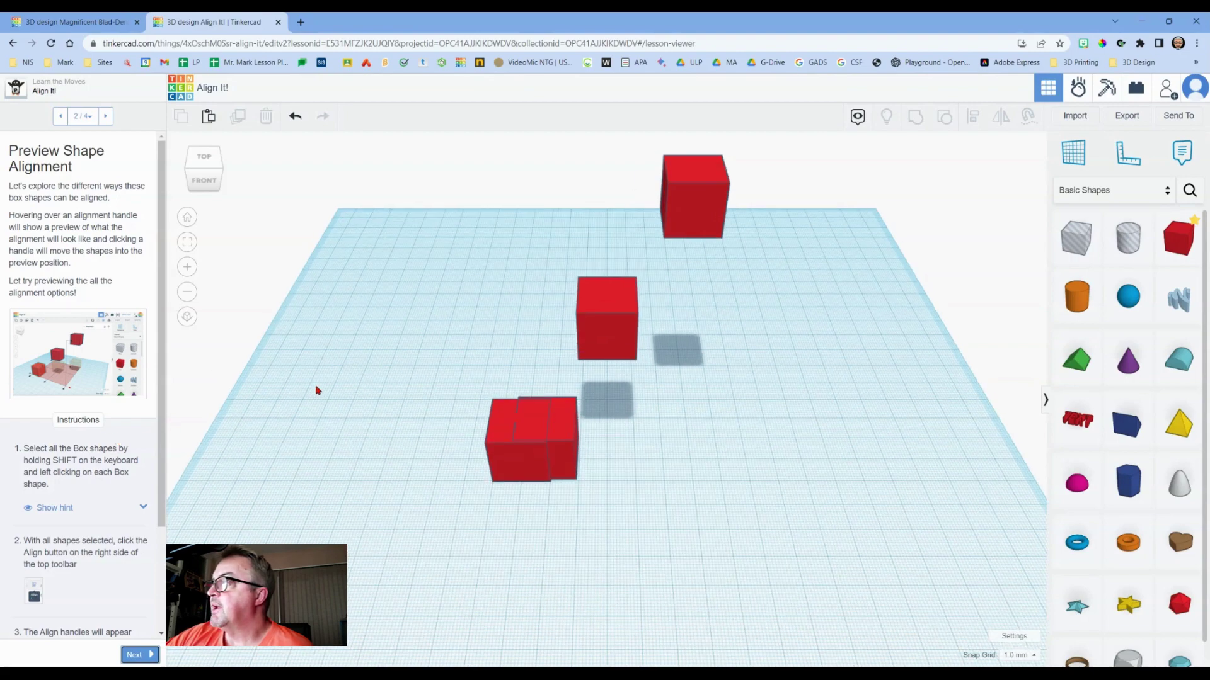
Delete the extra red box overlapping the front box.
left_click(520, 449)
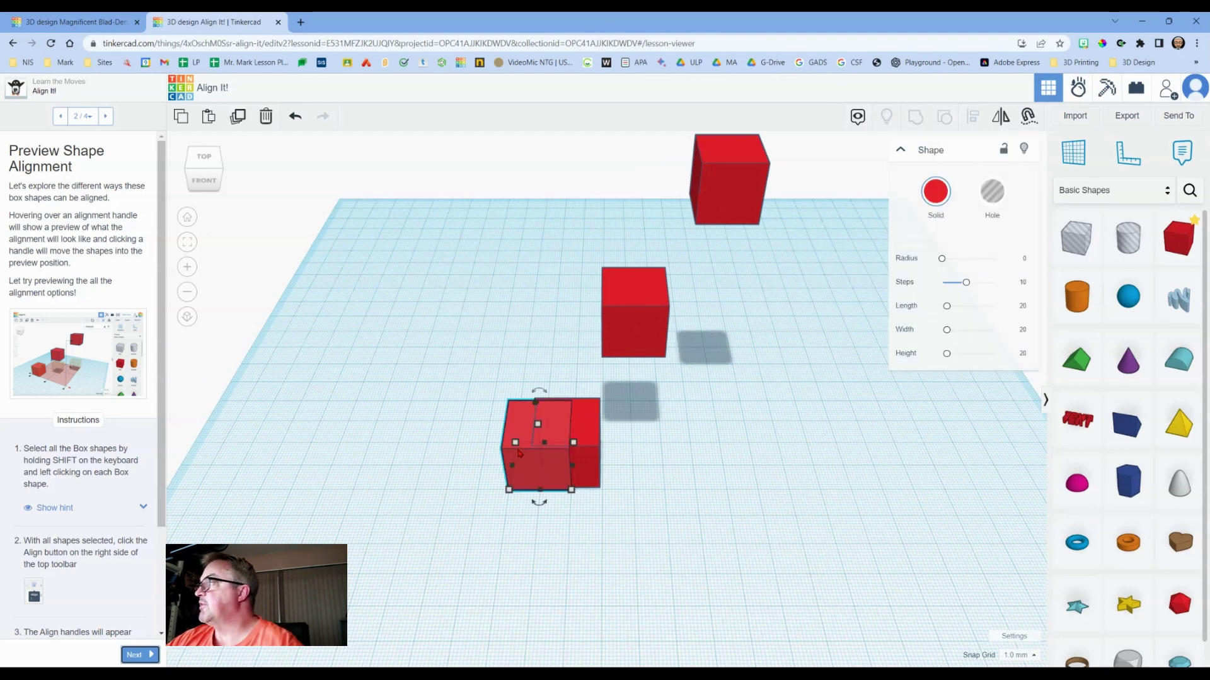
left_click(406, 443)
Select all three red boxes and align them to the left side of the front box on the Align to the Bottom page.
left_click(557, 424)
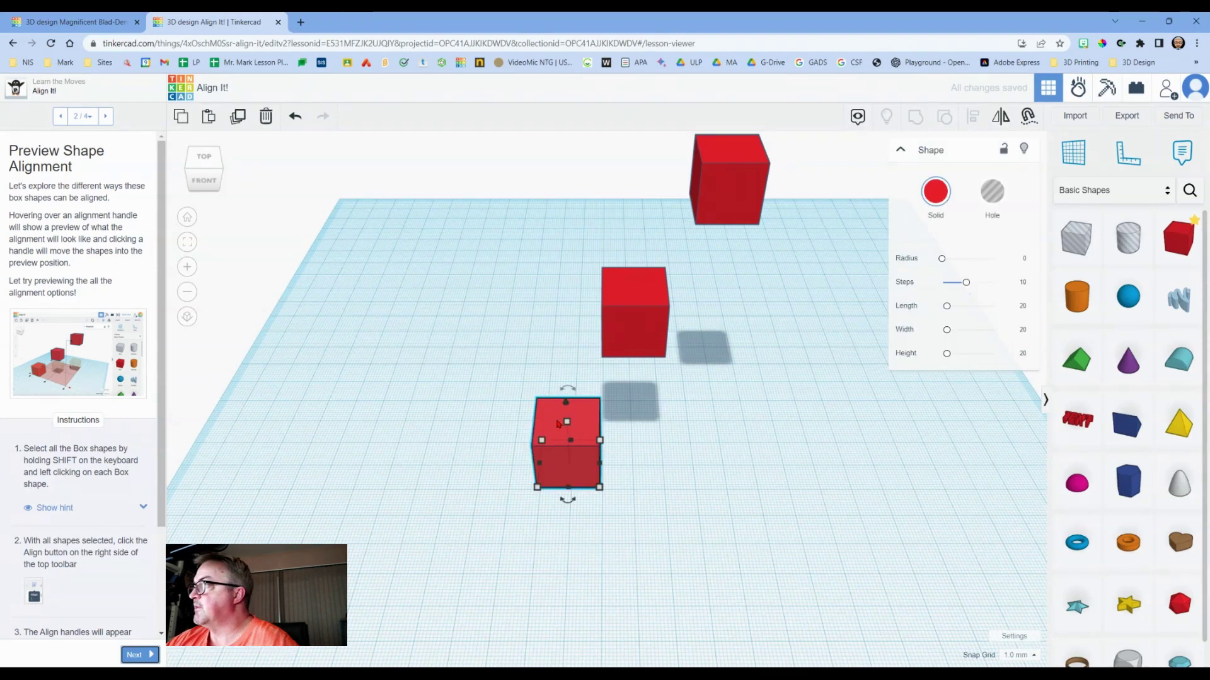
left_click(637, 301, "shift")
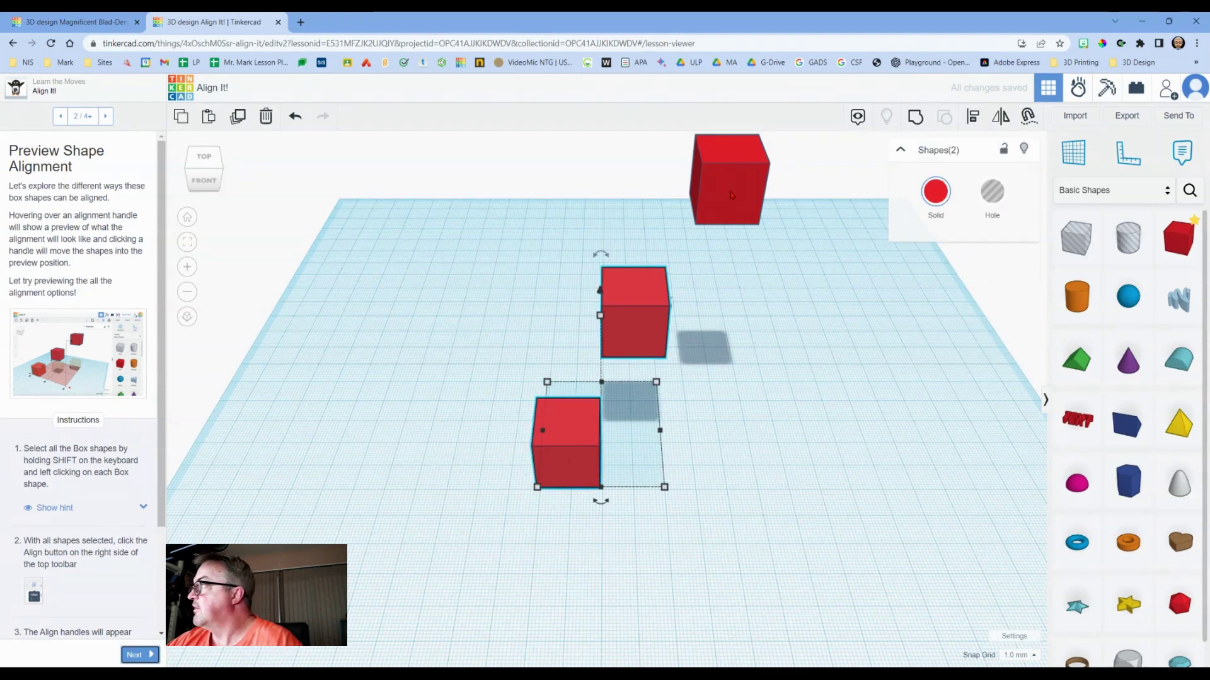
left_click(729, 183, "shift")
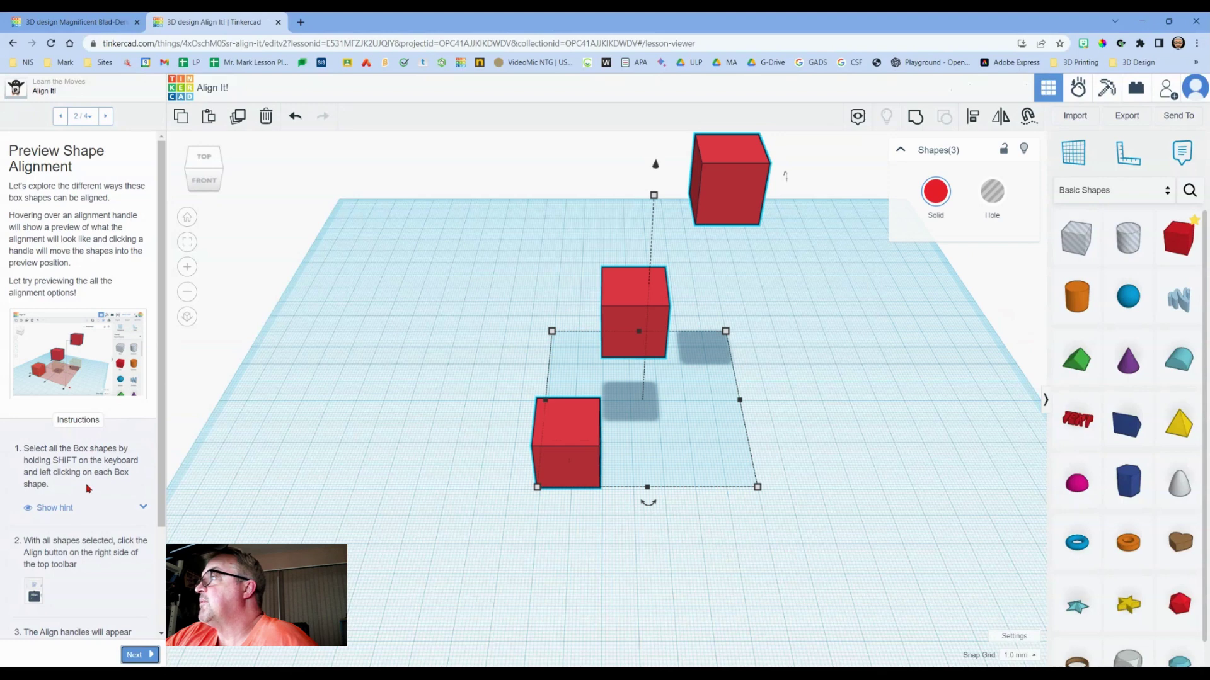
left_click(60, 507)
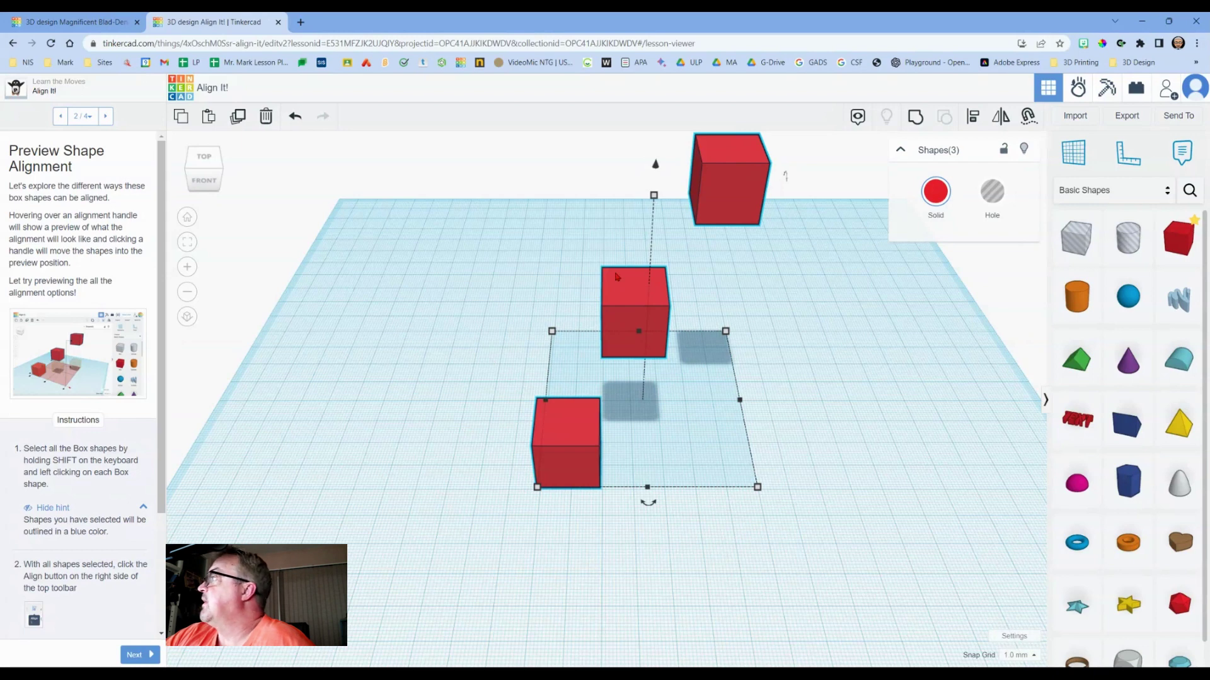
left_click(971, 120)
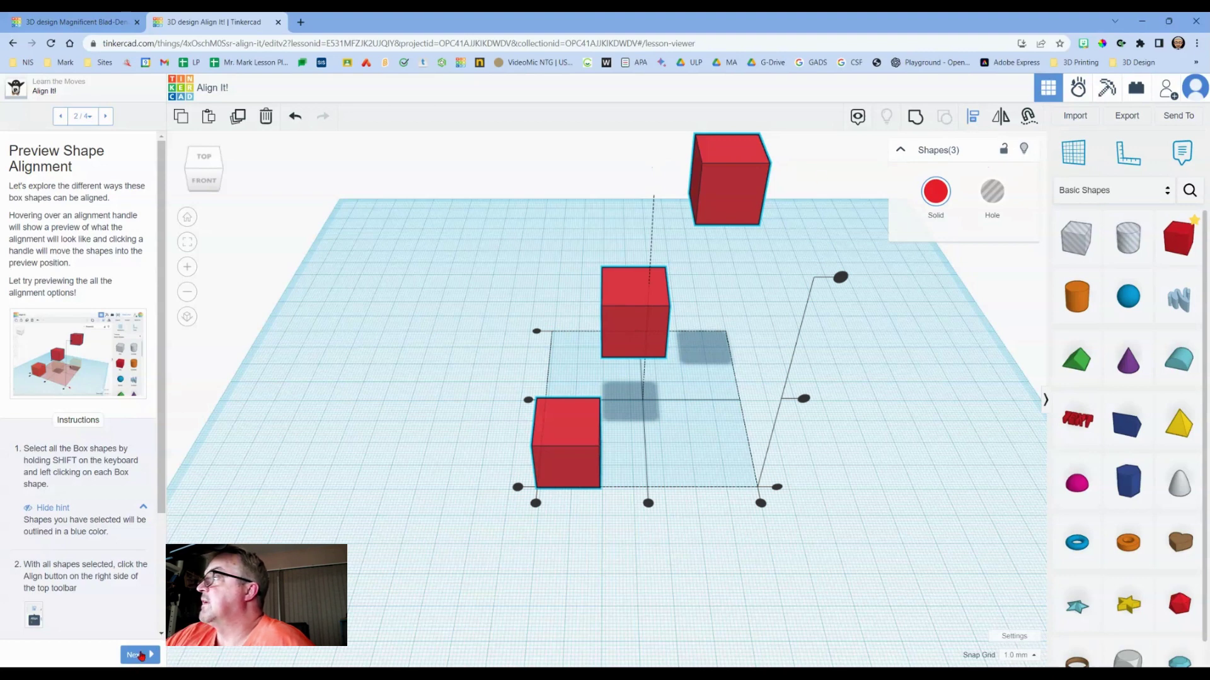
left_click(139, 657)
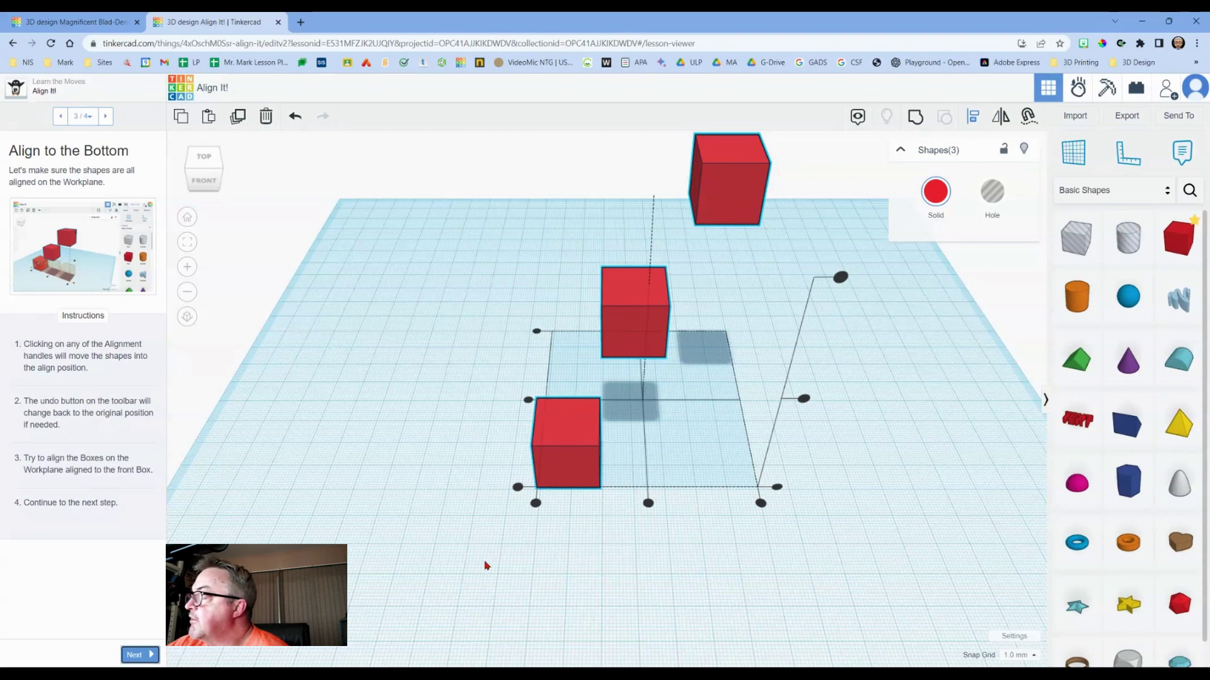
left_click(536, 504)
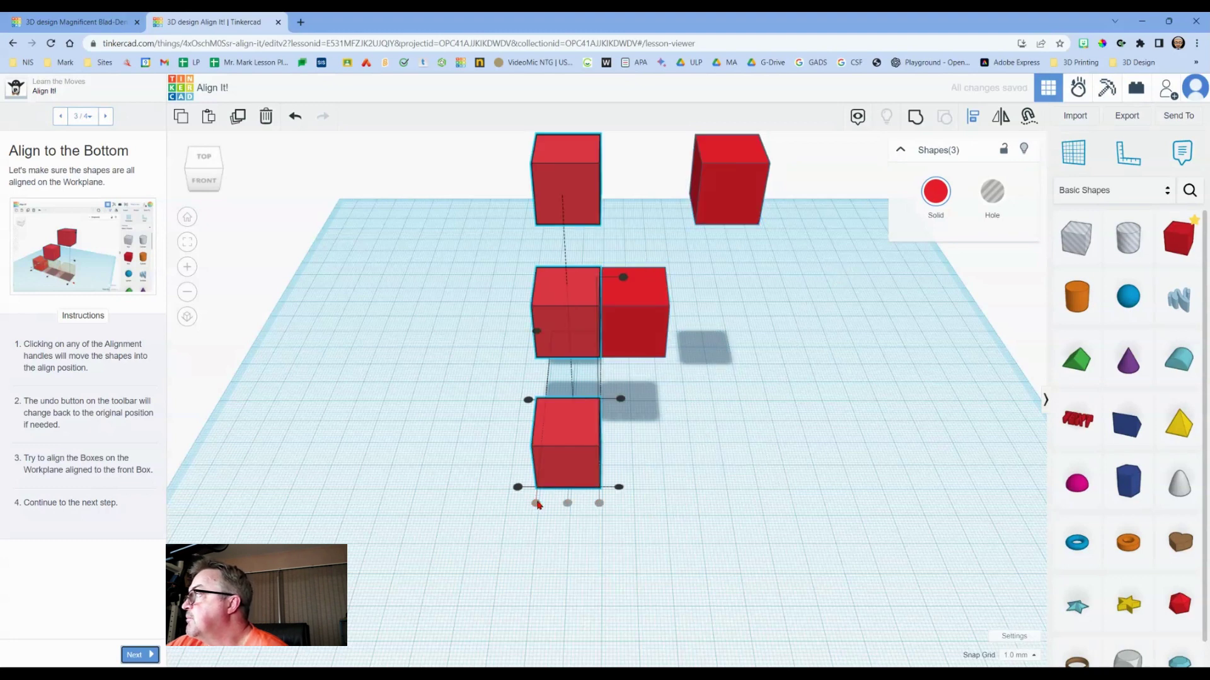
Delete the two leftover red boxes standing to the right of the aligned column.
left_click(661, 332)
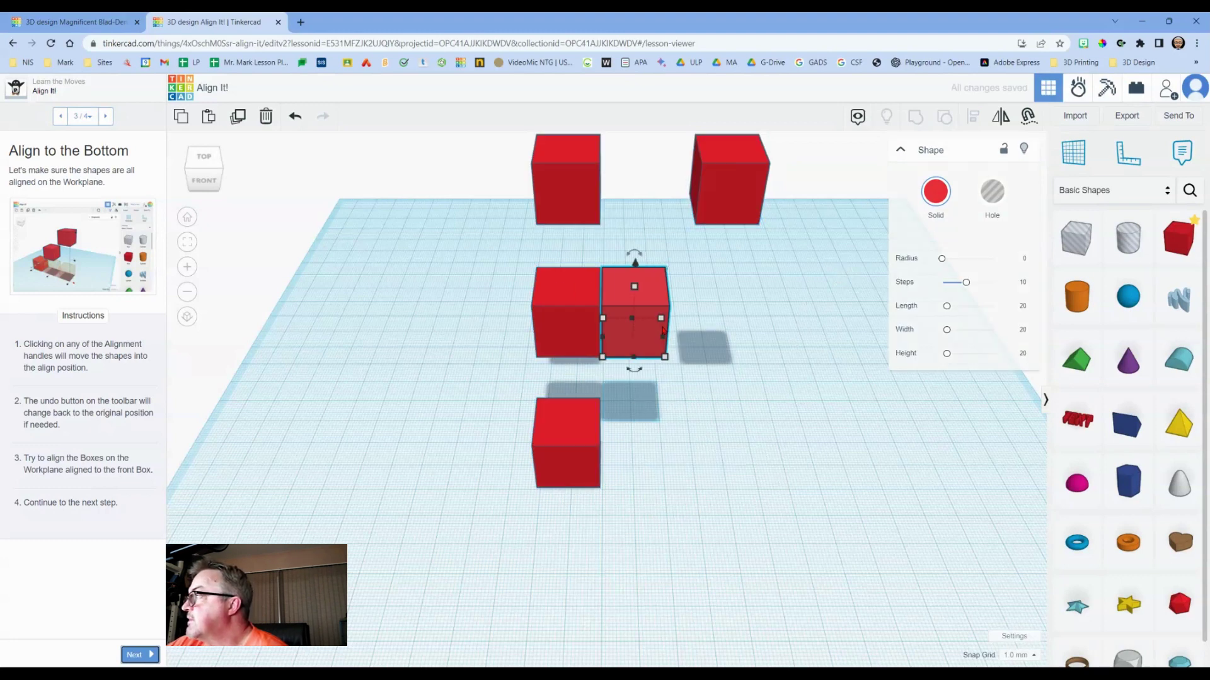
key("Delete")
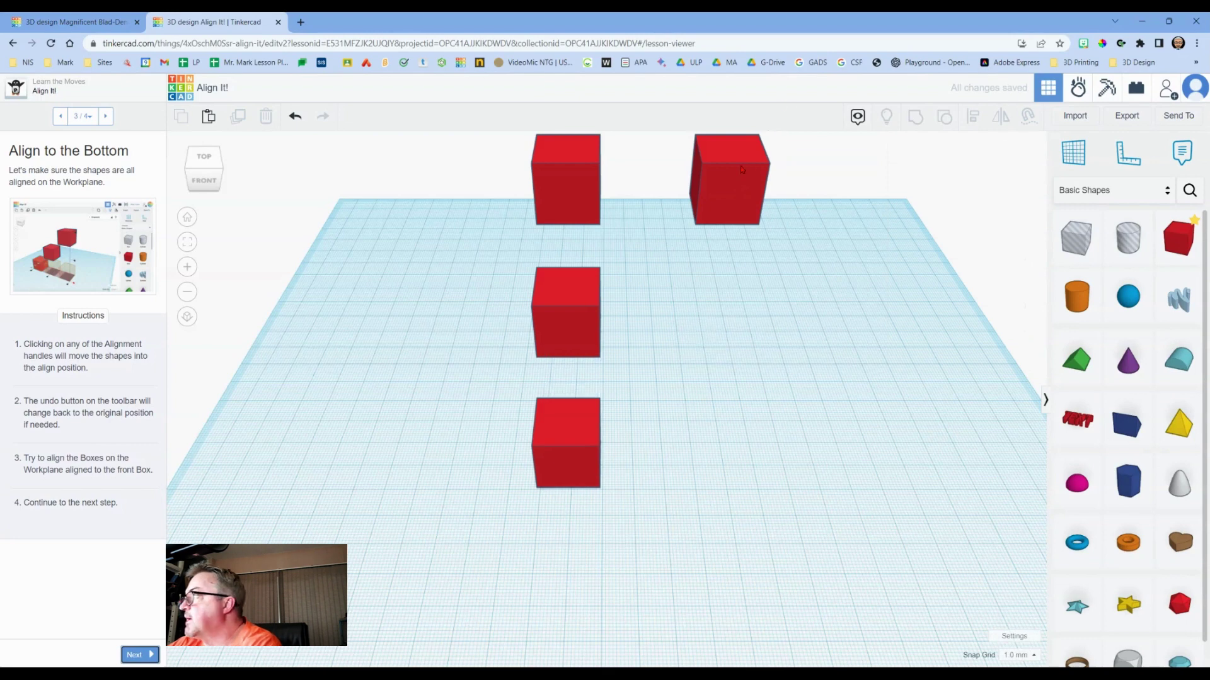
left_click(731, 182)
key("Delete")
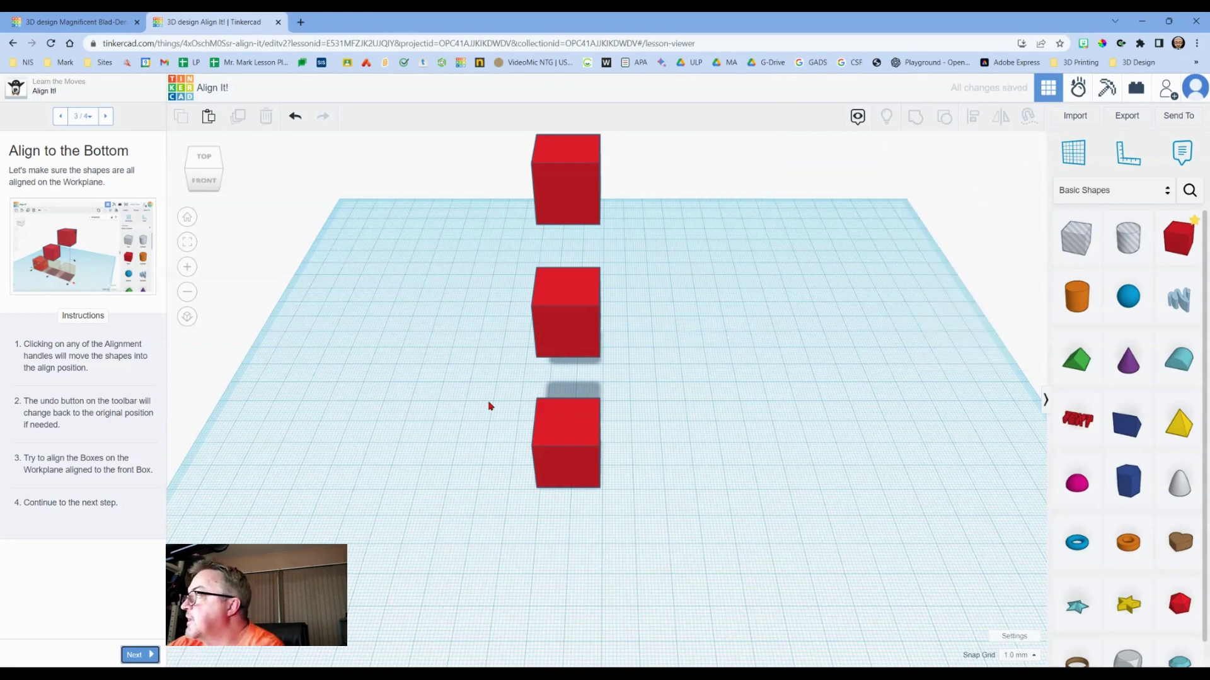
Select the three boxes in the column, align them to the front box's front face, and align their bottoms on the Workplane.
left_click(561, 454)
left_click(572, 306, "shift")
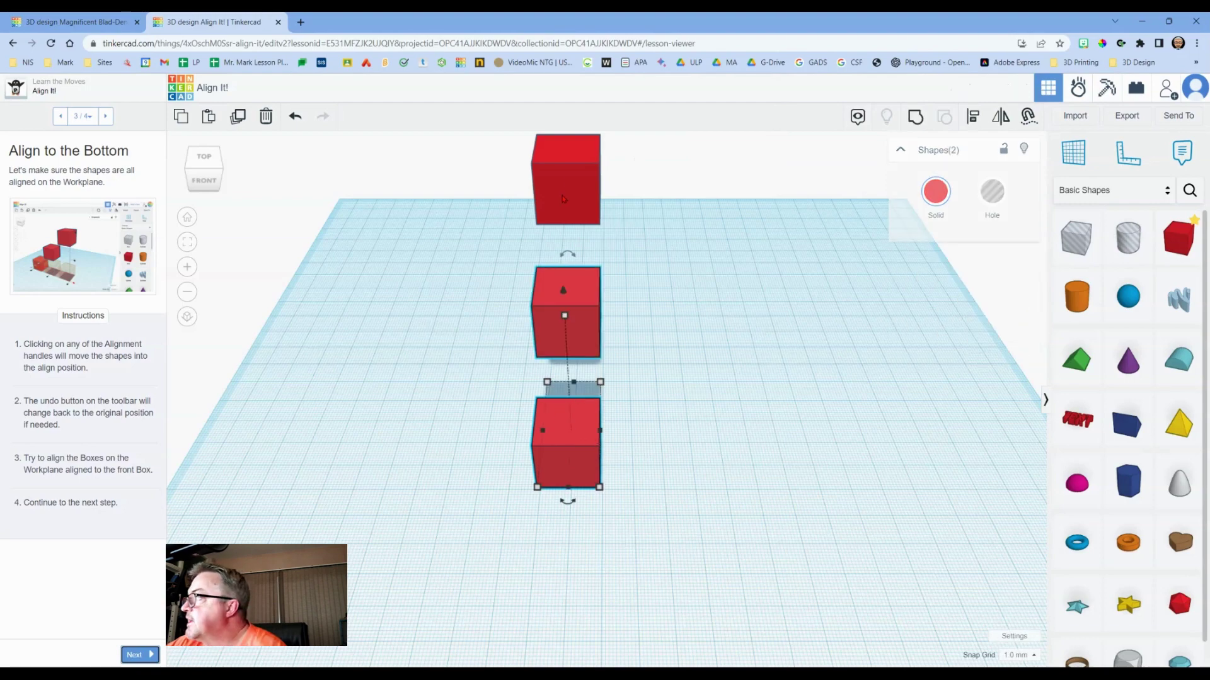
left_click(561, 192, "shift")
scroll(663, 326, "down", 3)
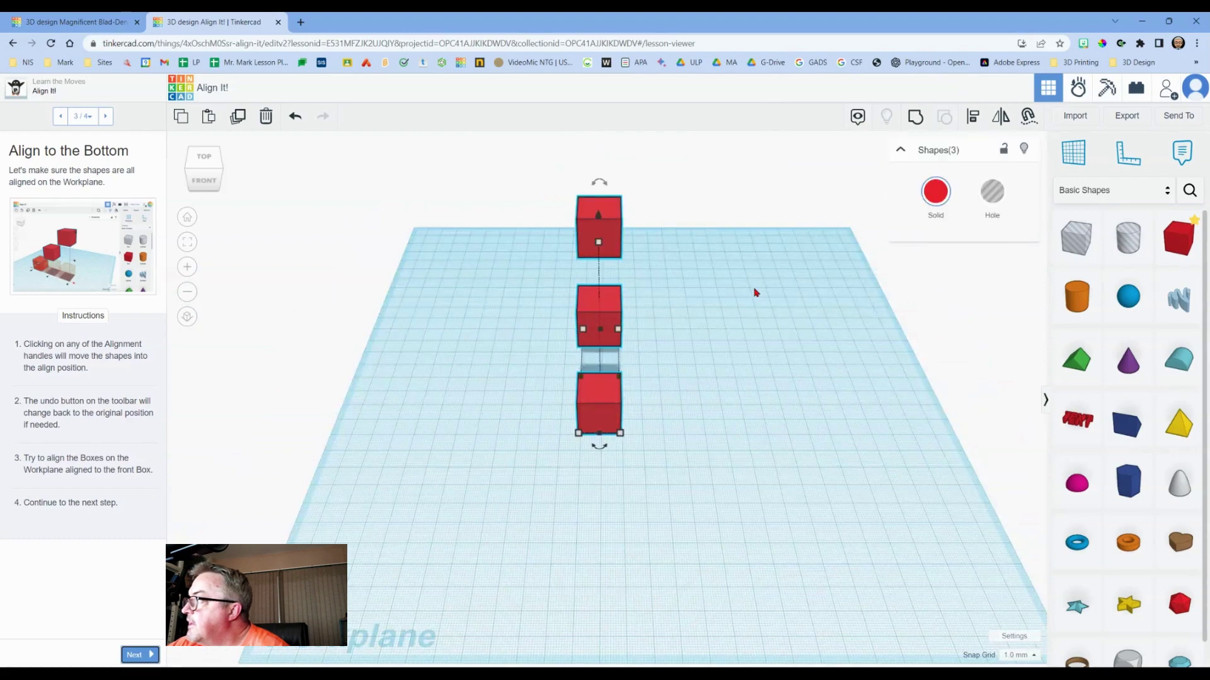
right_click_drag(656, 313, 767, 327)
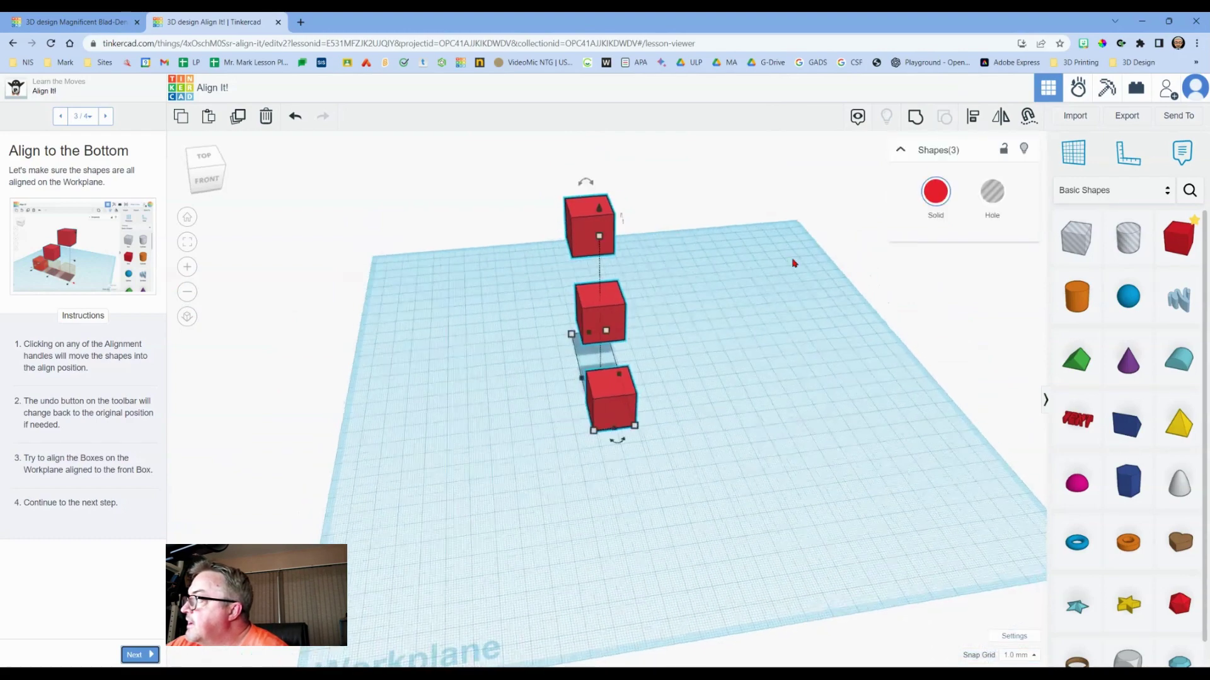
left_click(973, 116)
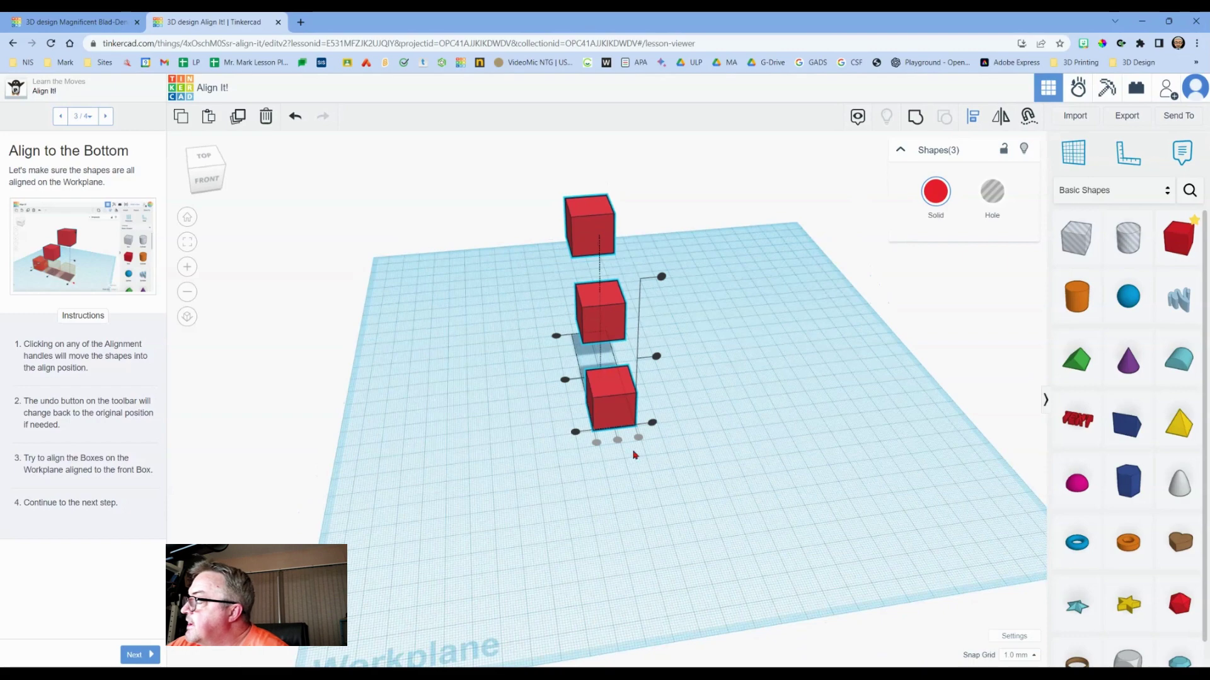
right_click_drag(599, 455, 664, 413)
left_click(669, 402)
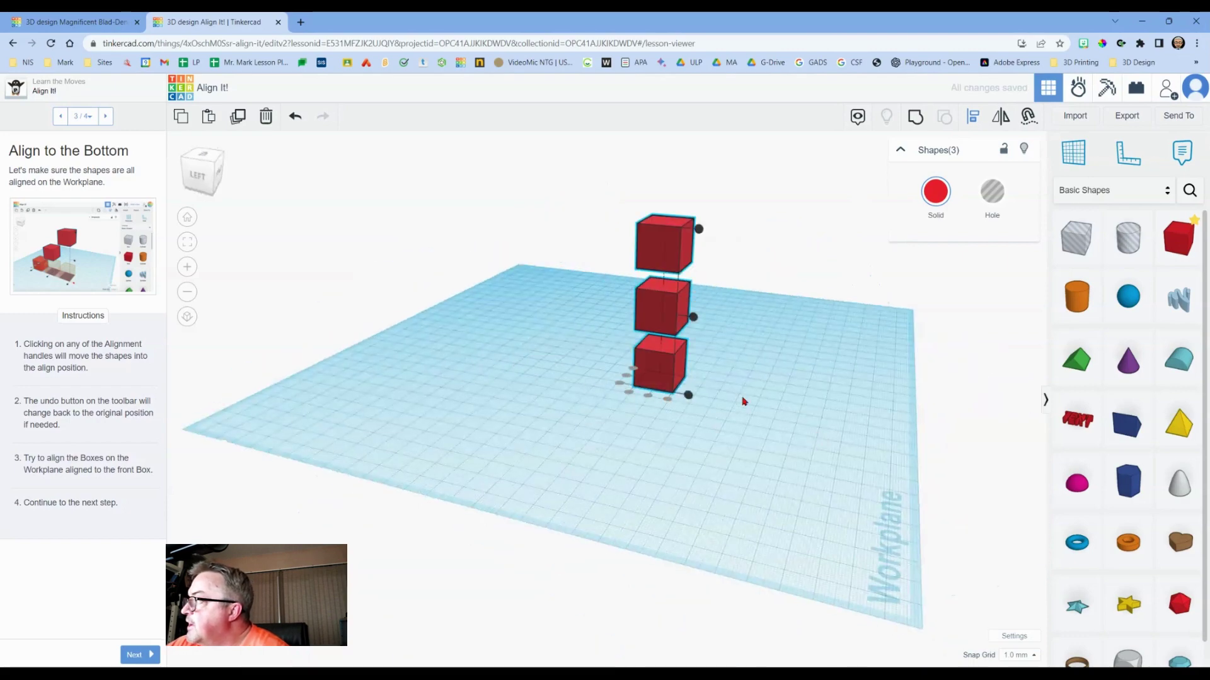
right_click_drag(744, 400, 551, 448)
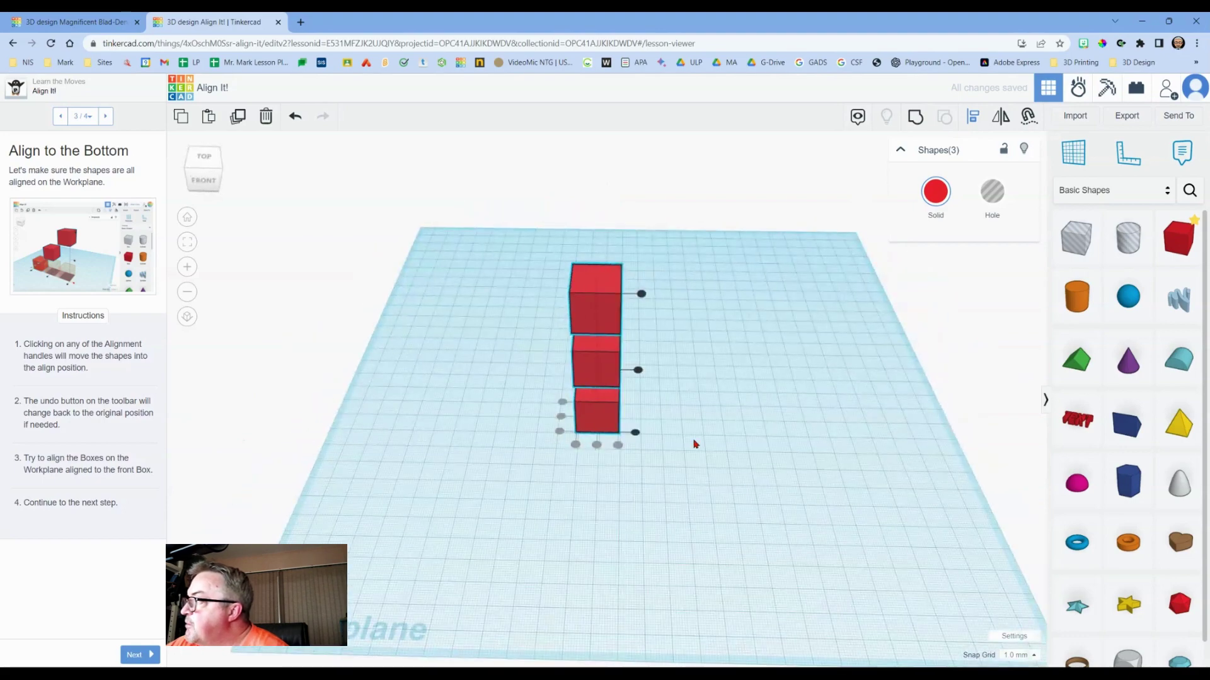
left_click(636, 434)
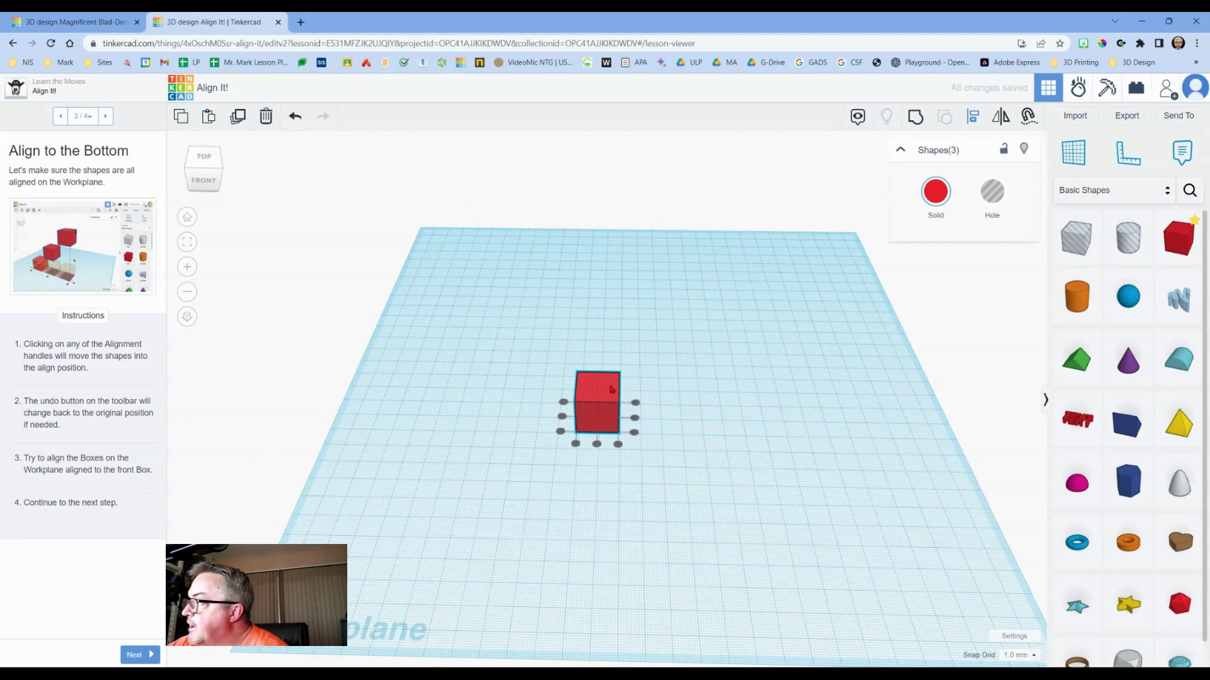
Separate the coinciding boxes by moving one to the back left and another to the right on the Workplane.
key("Escape")
left_click_drag(597, 382, 479, 344)
left_click(580, 453)
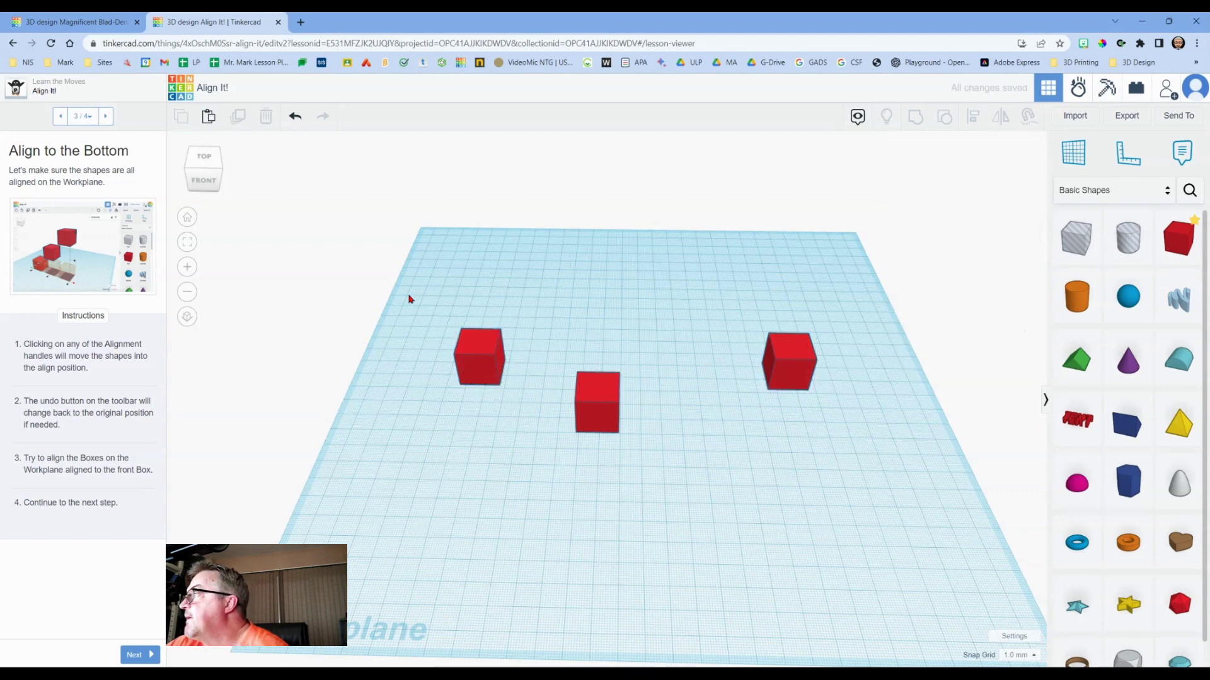
Select all three separated boxes with a lasso and align them to their left-to-right centre.
left_click_drag(408, 295, 868, 471)
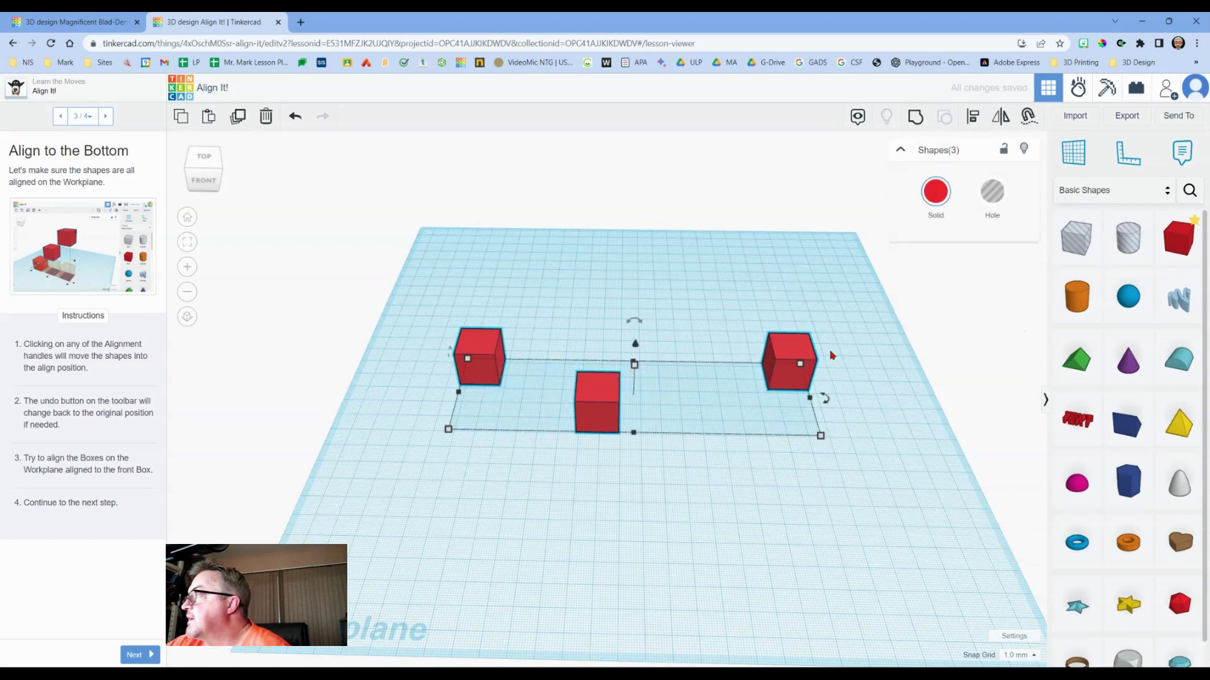
left_click(972, 118)
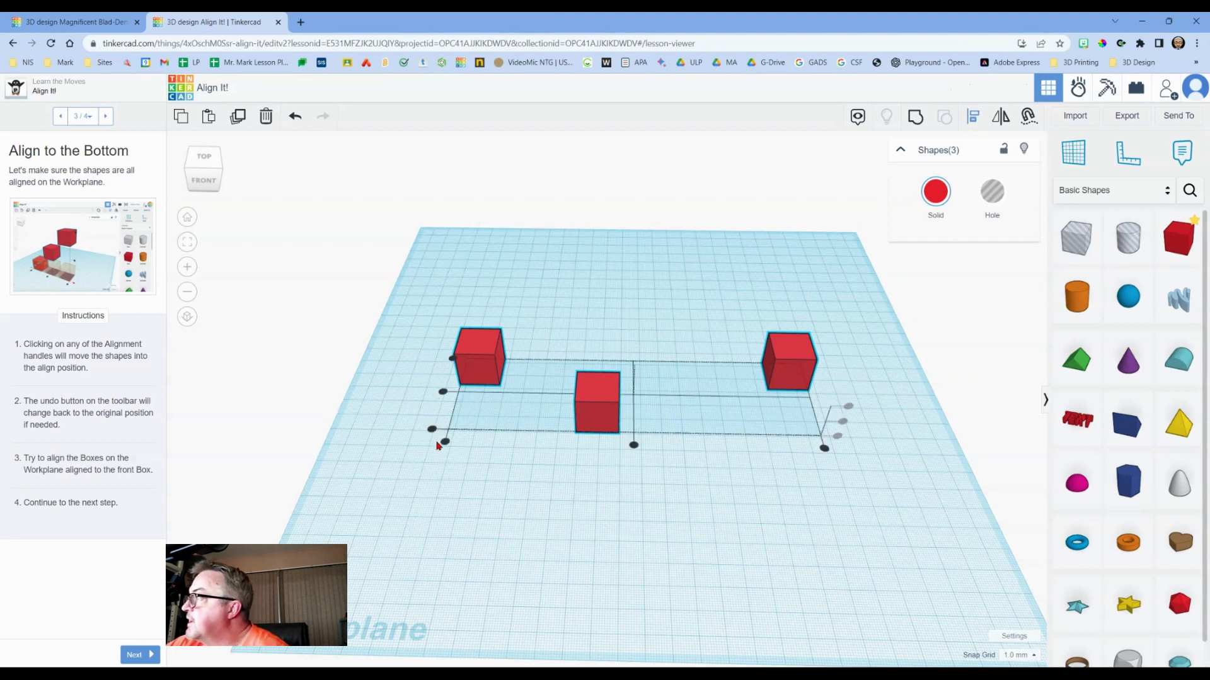
left_click(633, 447)
right_click_drag(729, 459, 445, 461)
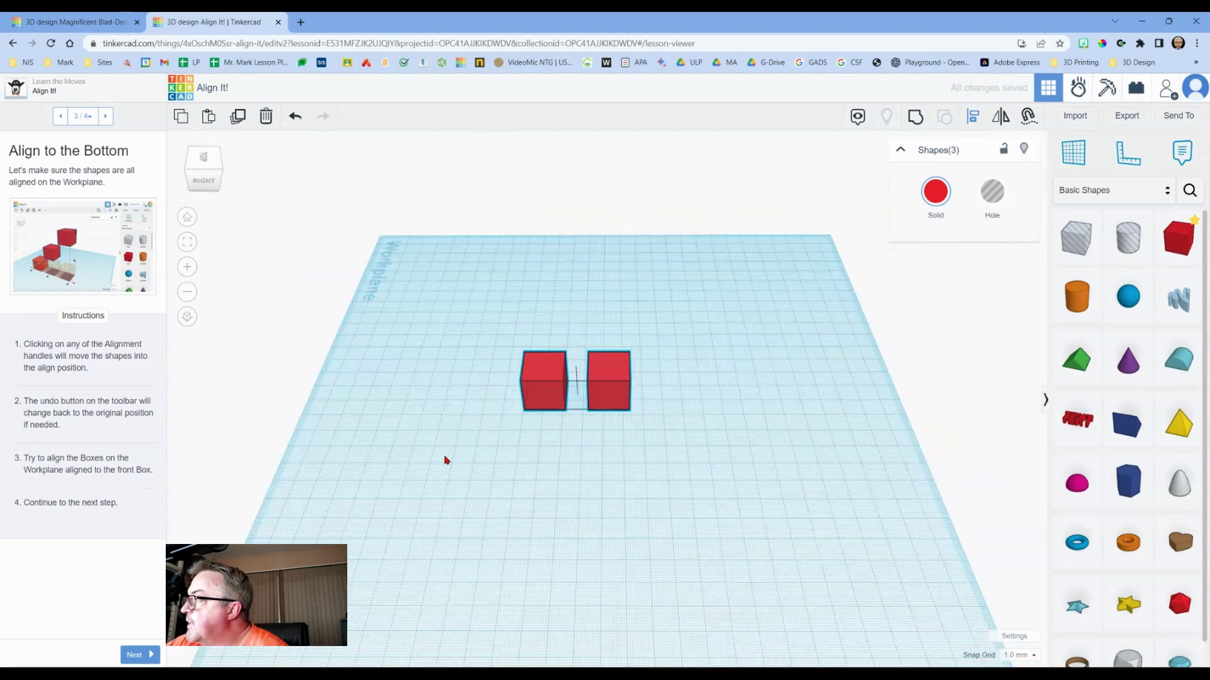
Spread the three centred boxes apart again, moving one of them by 12 mm and -29.5 mm.
left_click(721, 408)
left_click_drag(648, 391, 600, 349)
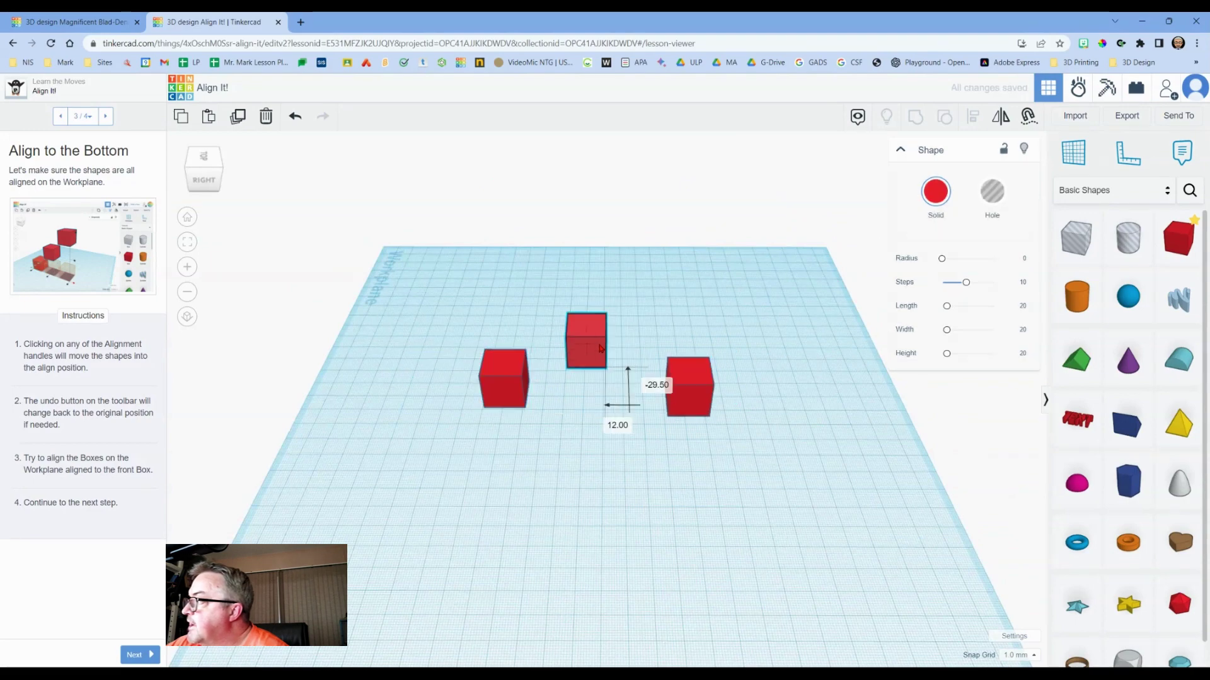
Lasso-select the three scattered boxes and align them to the right edge and then to the front edge of the selection.
left_click_drag(462, 256, 739, 461)
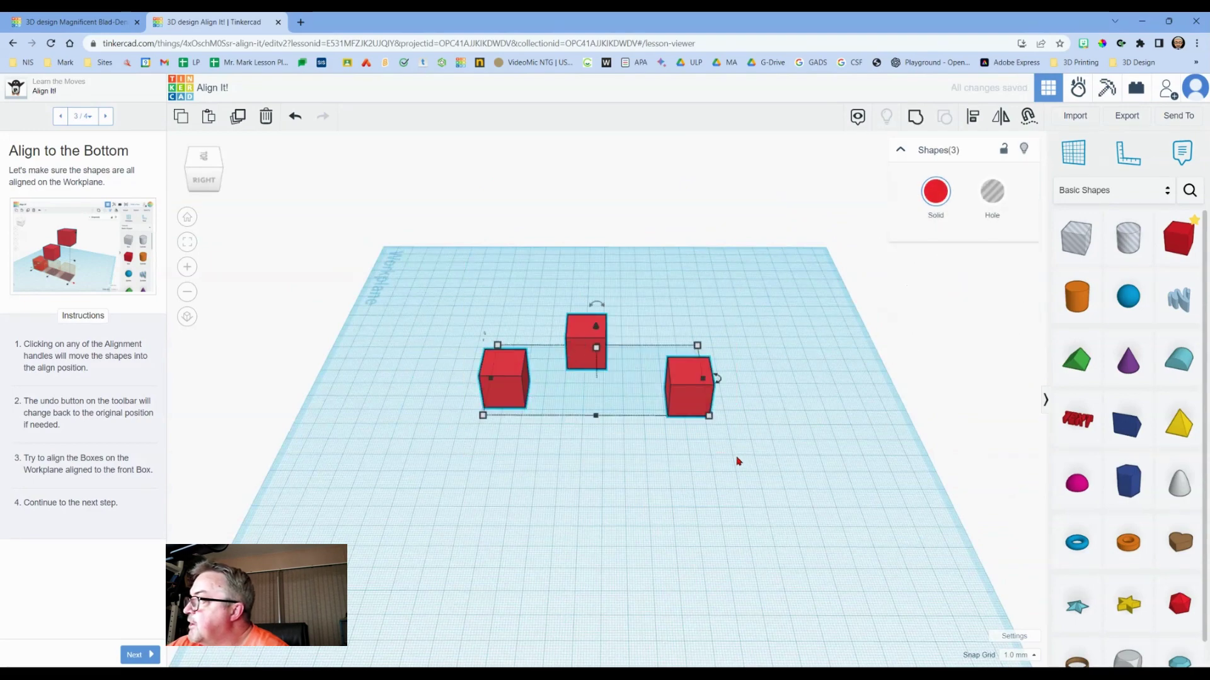
right_click_drag(624, 489, 863, 328)
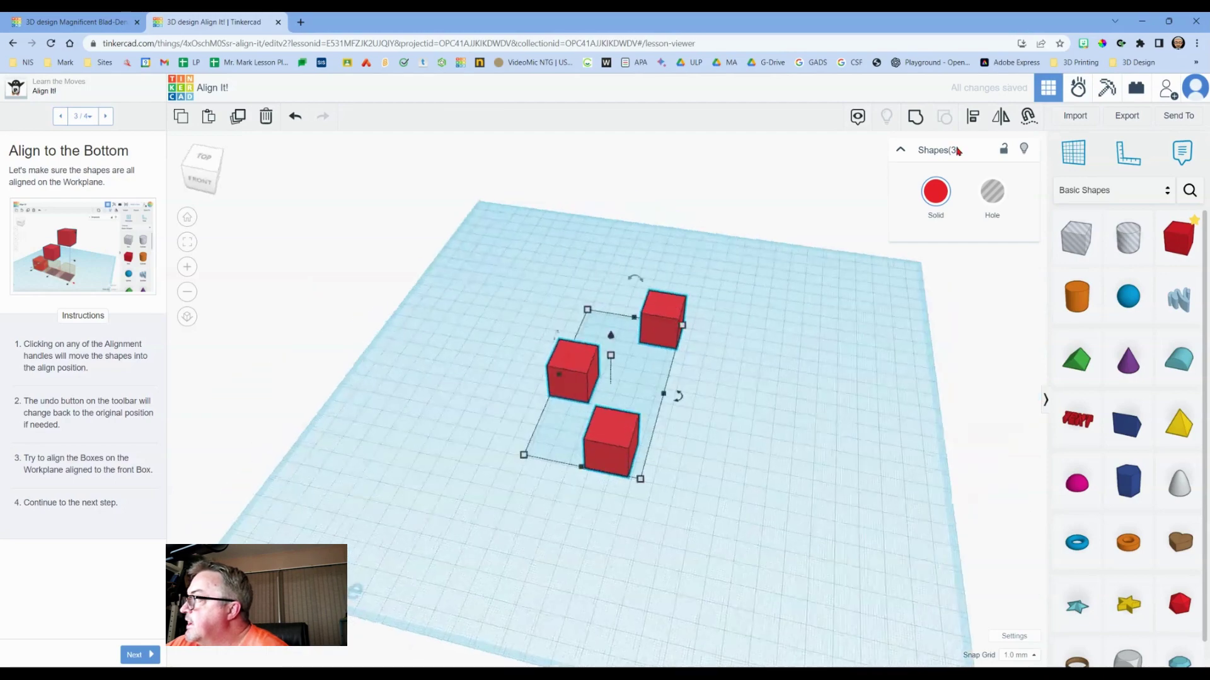
left_click(973, 116)
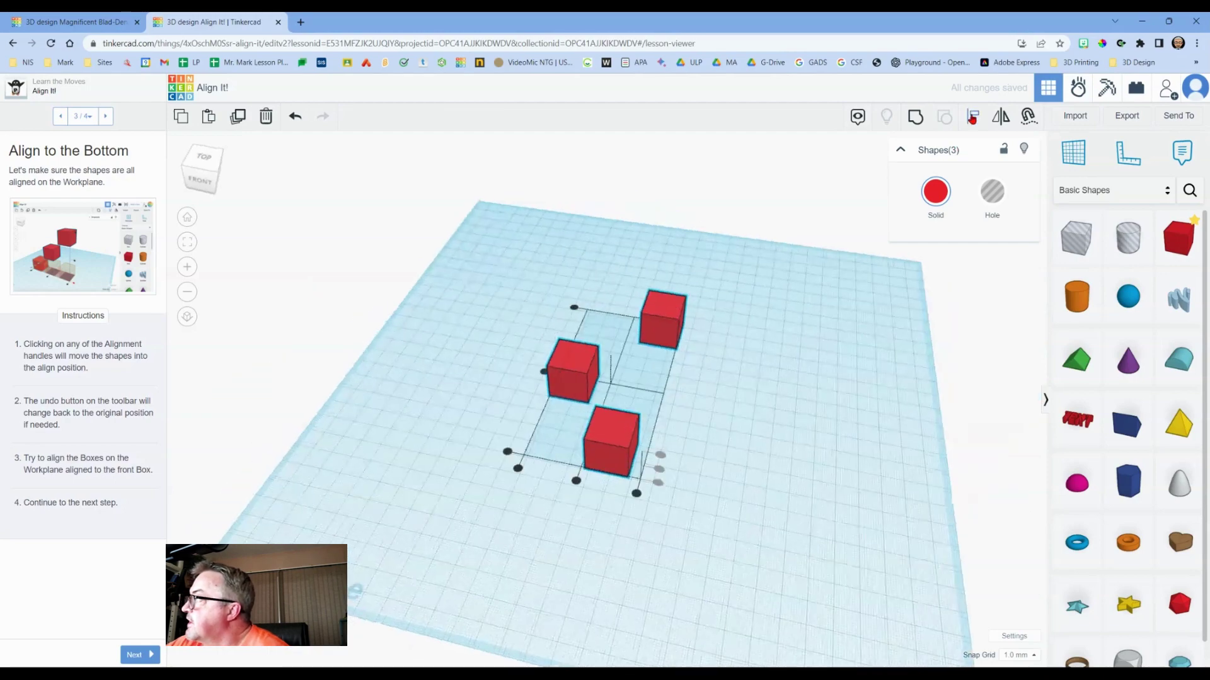
left_click(637, 495)
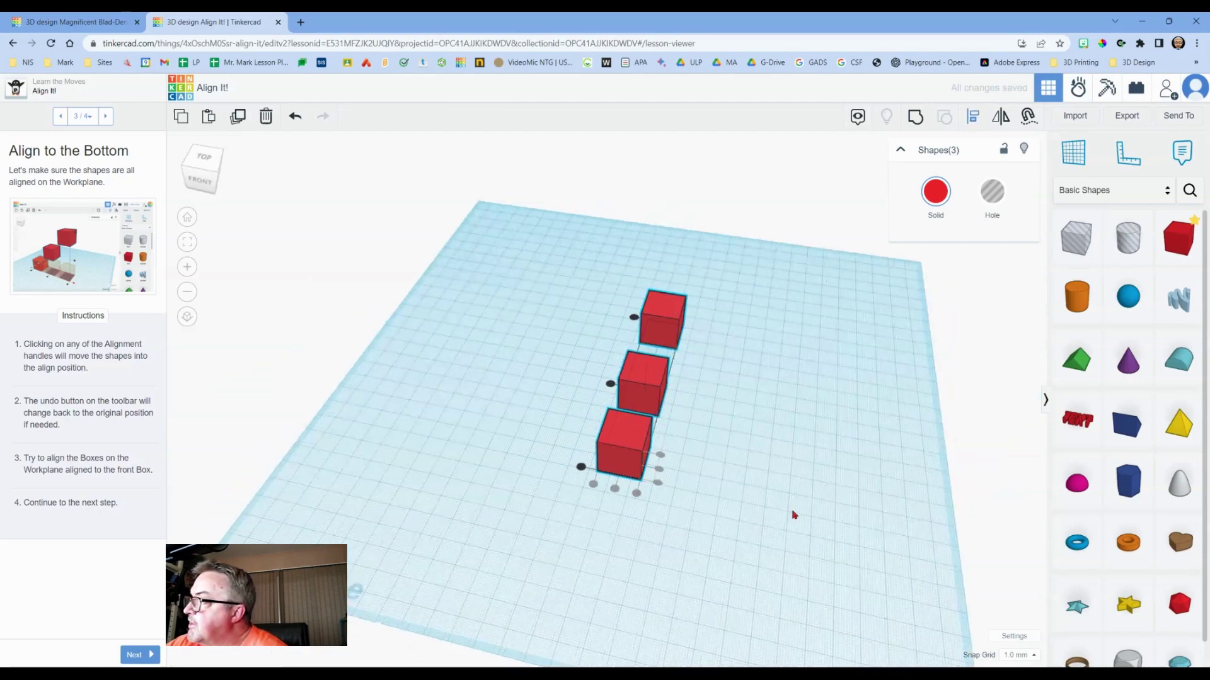
right_click_drag(793, 516, 640, 519)
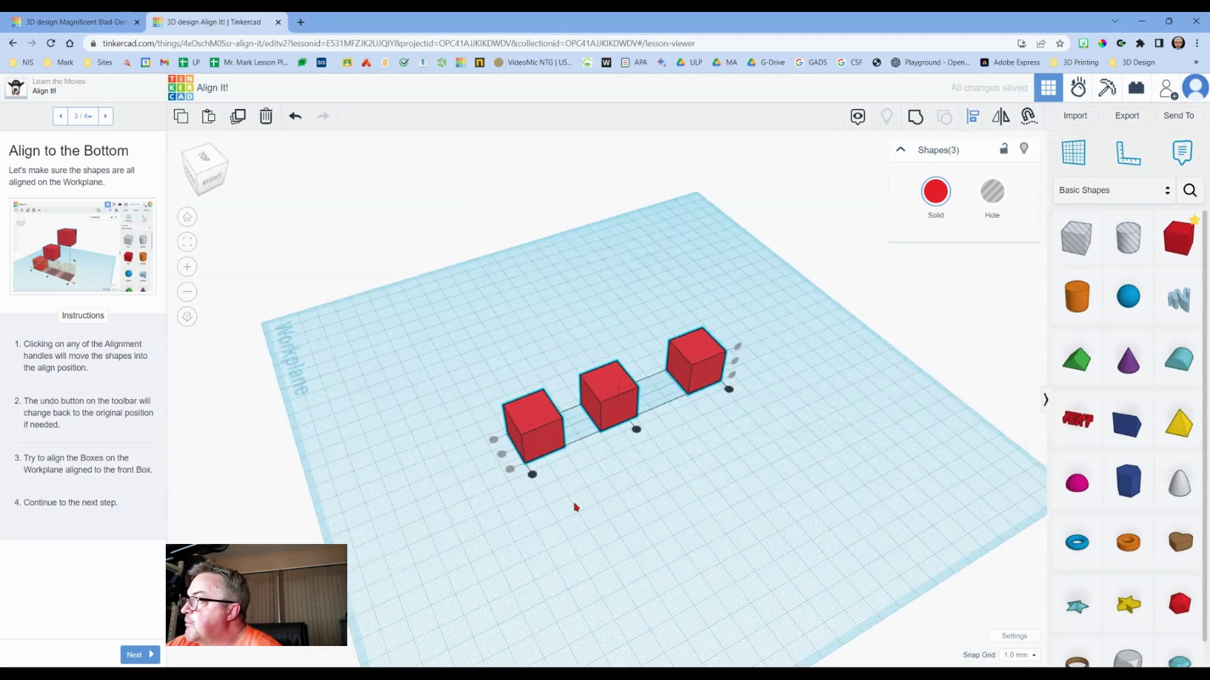
left_click(532, 477)
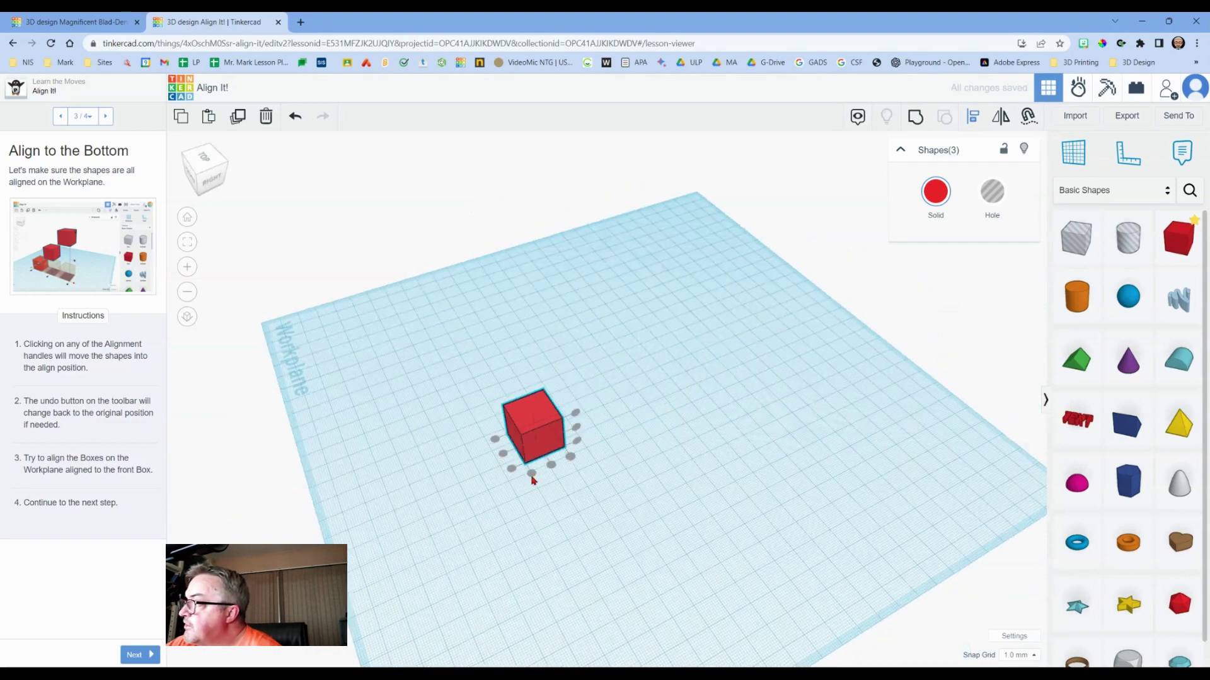
Advance through the remaining instructions and finish the Align It! lesson.
left_click(140, 656)
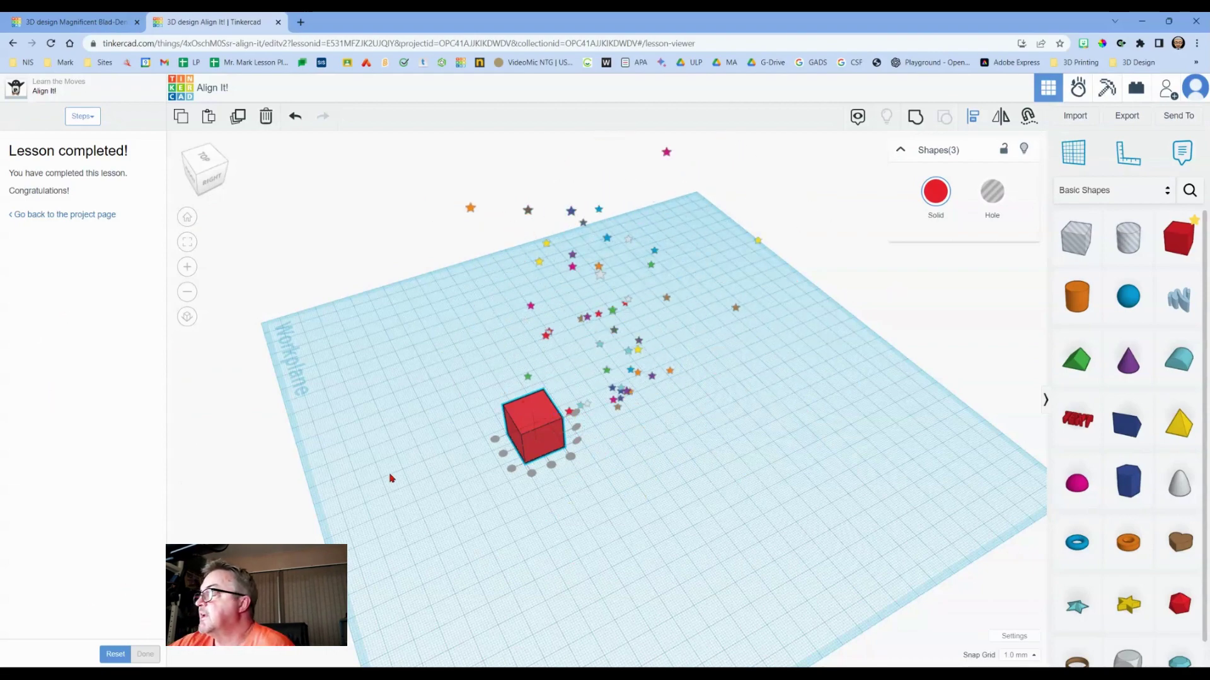
right_click_drag(390, 479, 569, 449)
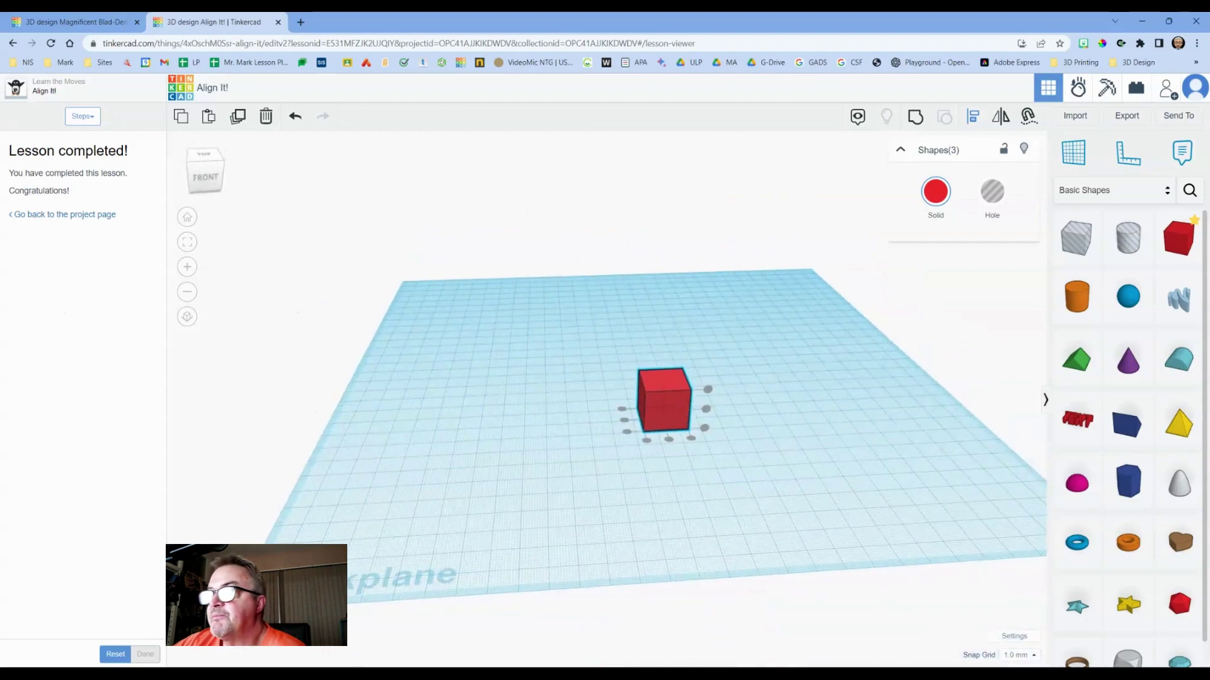